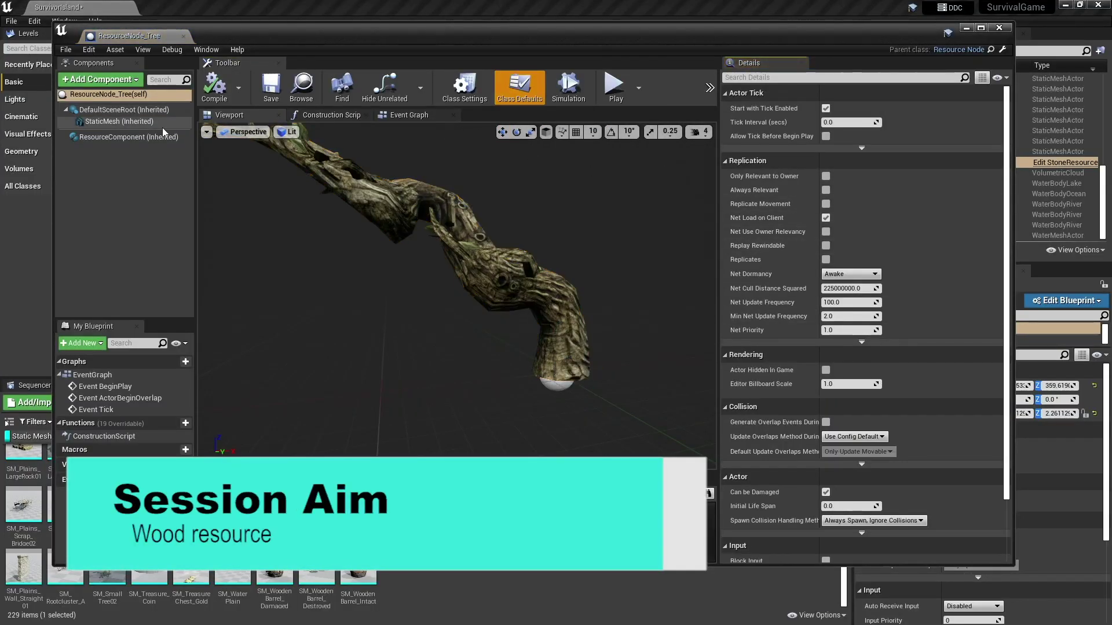
Display the settings of the inherited ResourceComponent in the ResourceNode_Tree blueprint
left_click(129, 136)
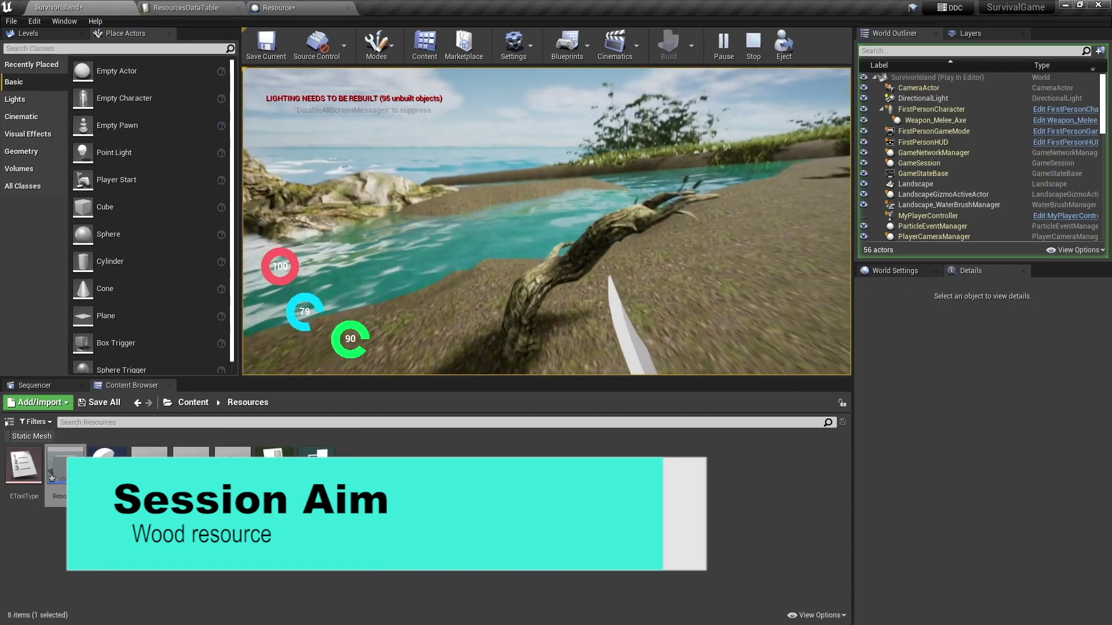
Select the StoneResource actor on the riverbank in the level and view it up close
key("w")
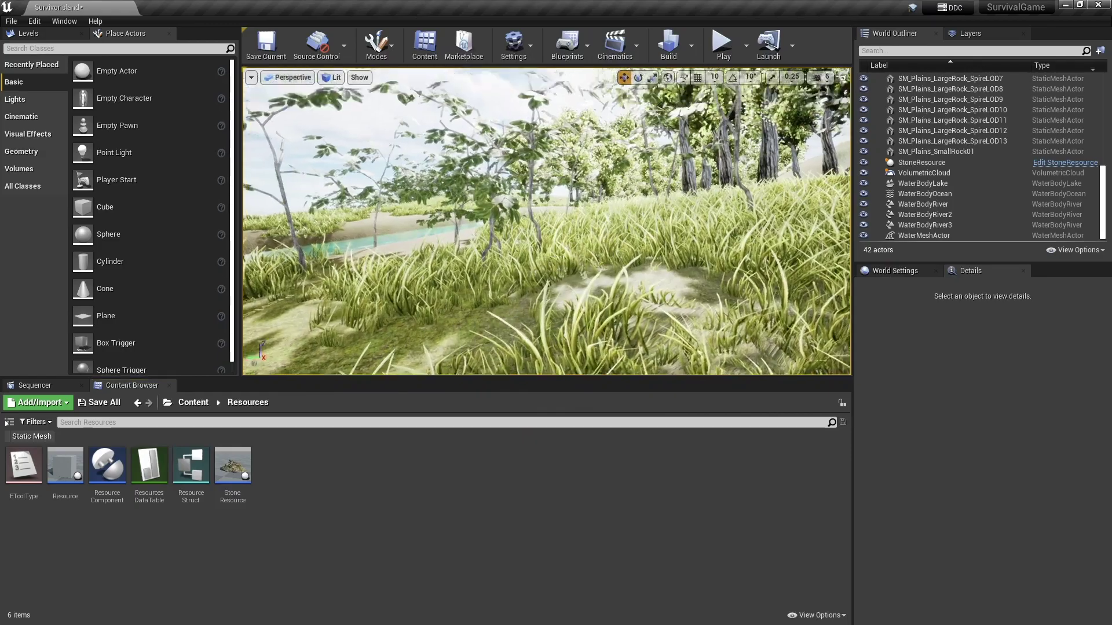
mouse_move(547, 221)
right_mouse_down()
mouse_move(547, 202)
mouse_move(547, 255)
mouse_move(509, 261)
mouse_move(556, 231)
right_mouse_up()
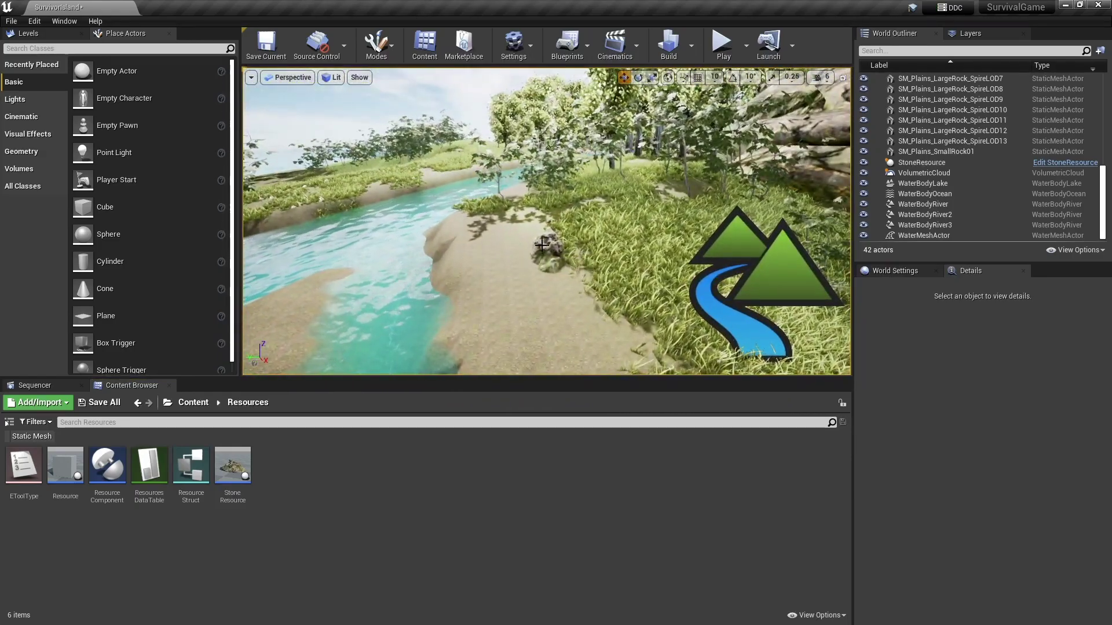
left_click(541, 244)
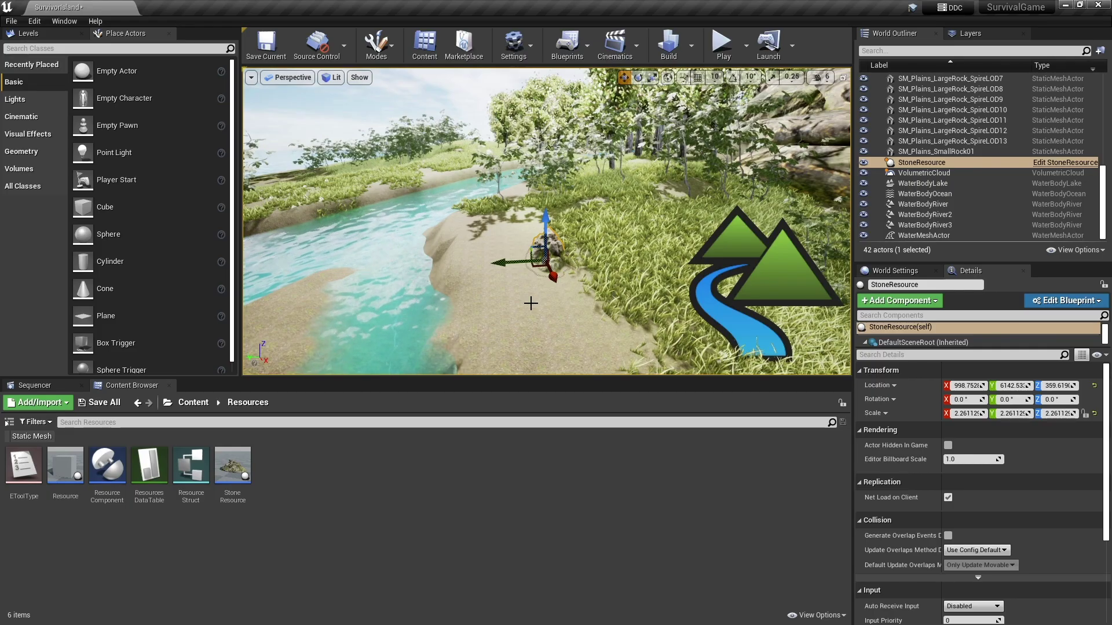
right_click_drag(546, 147, 524, 200)
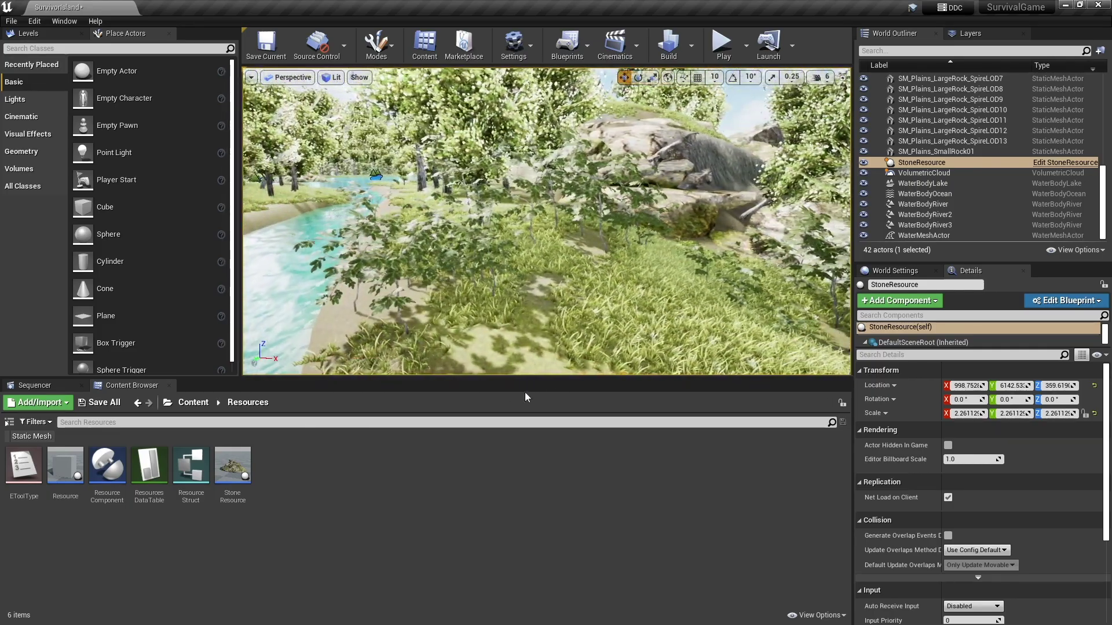
right_click_drag(617, 259, 617, 259)
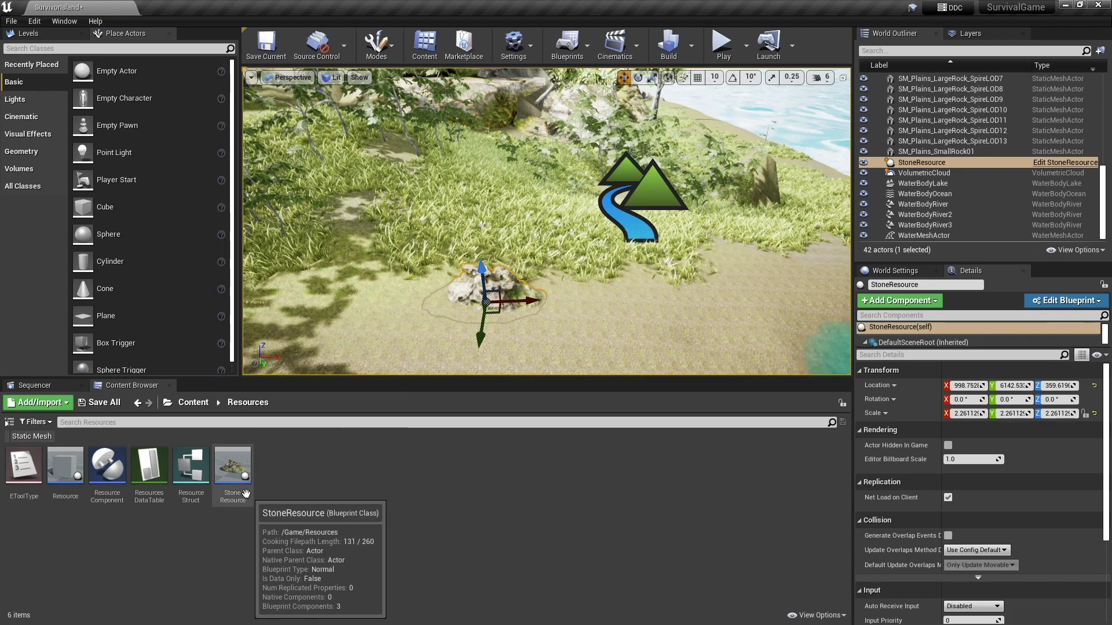
Delete the Event BeginPlay and Set Timer by Event nodes from the StoneResource blueprint's event graph
double_click(235, 464)
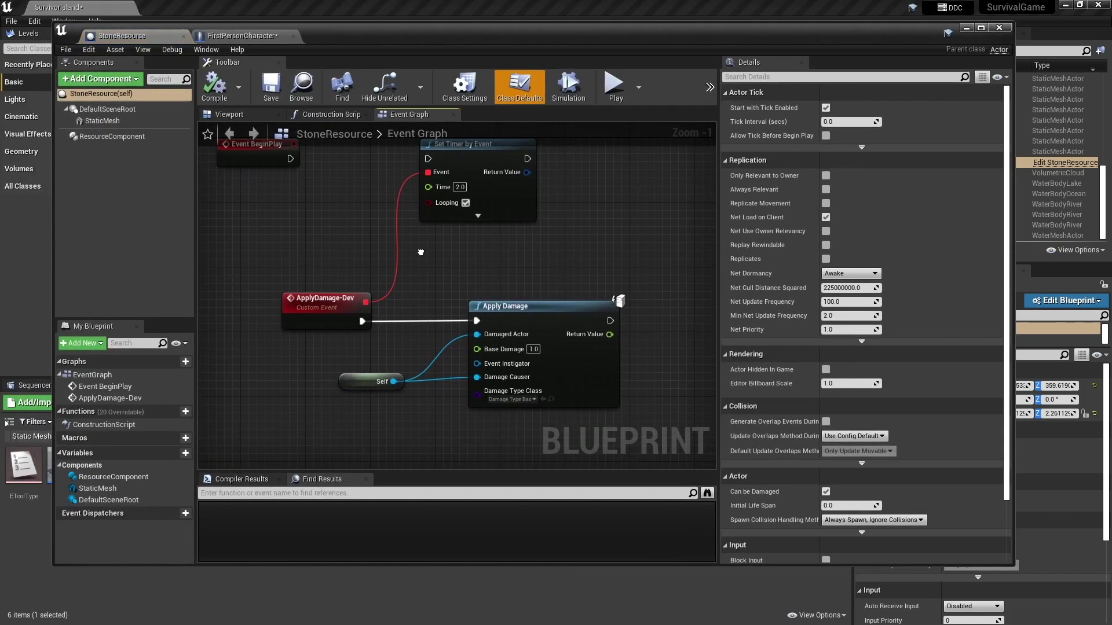
left_click_drag(492, 278, 513, 301)
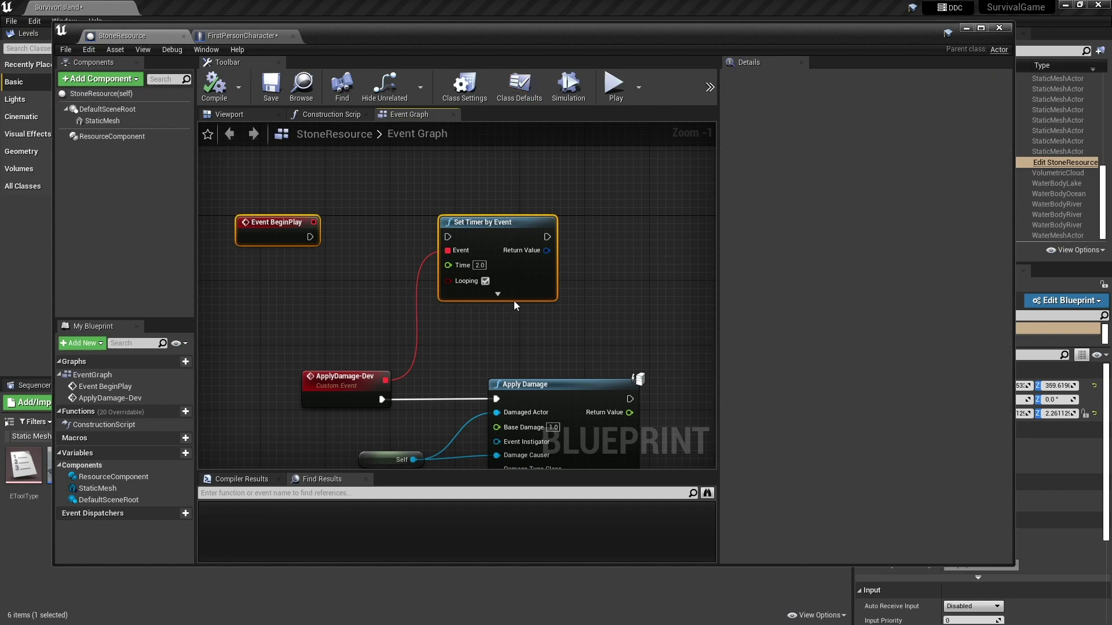
key("Delete")
right_click_drag(533, 299, 486, 180)
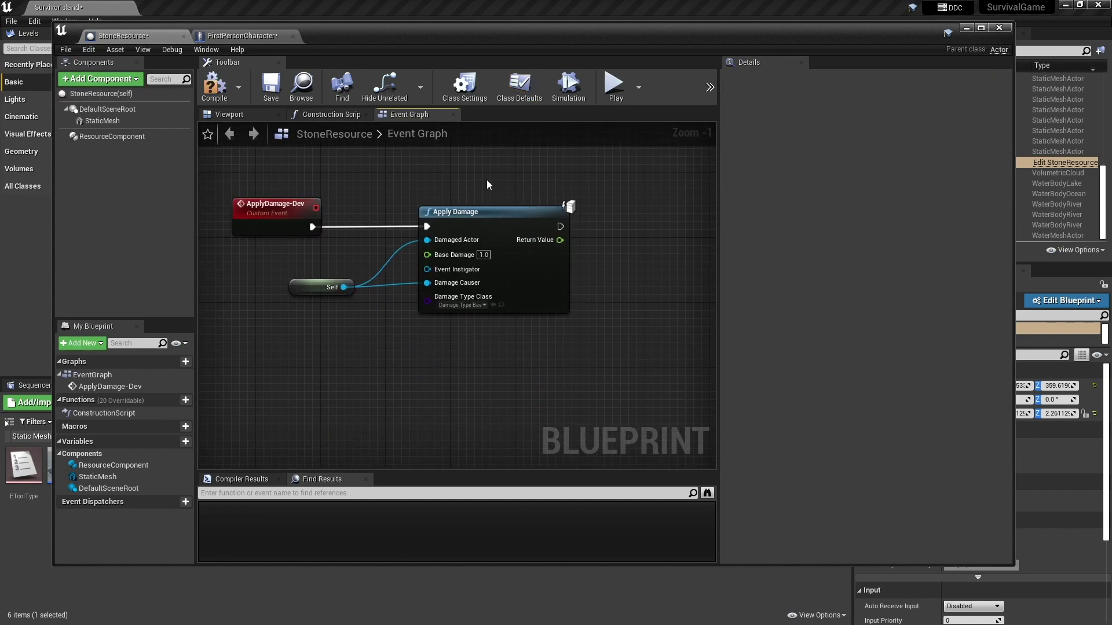
scroll(496, 222, "down", 7)
scroll(500, 266, "up", 8)
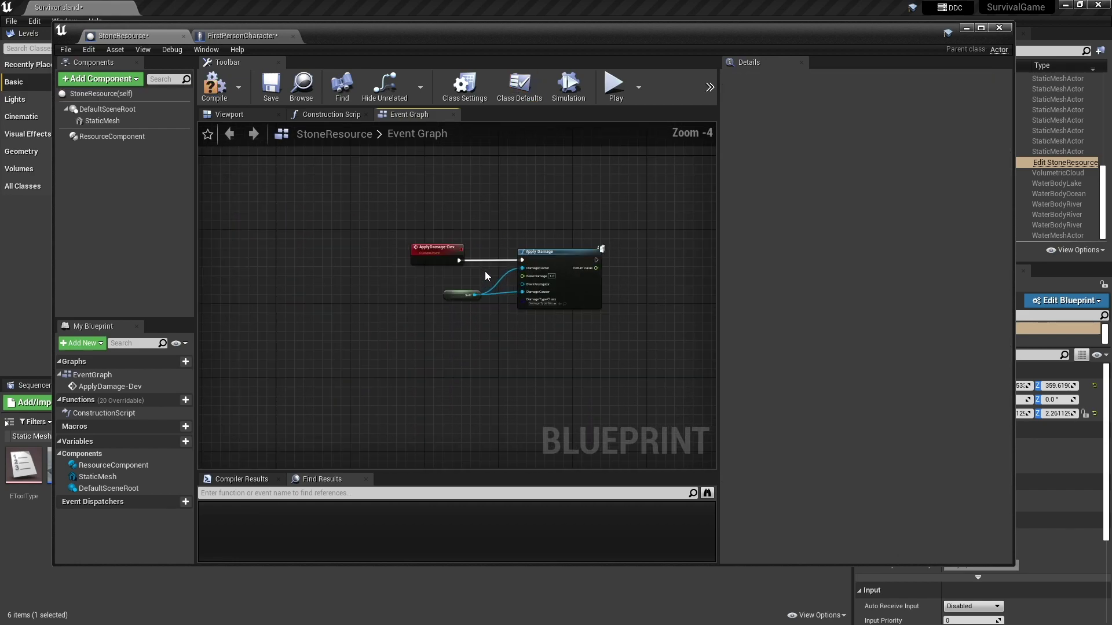
right_click_drag(493, 291, 387, 265)
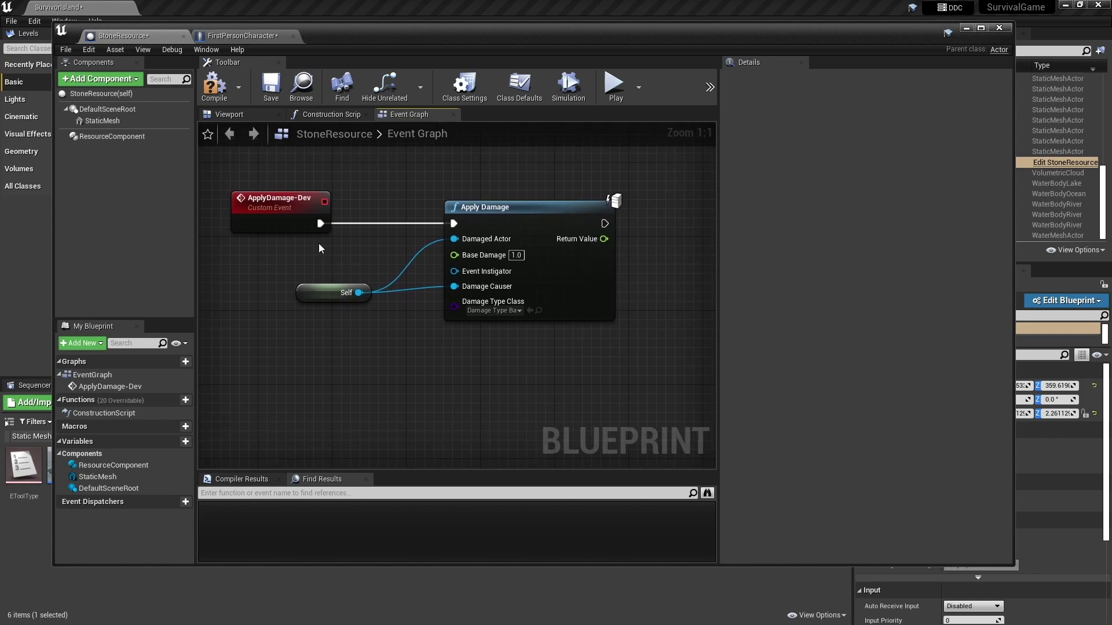
Review the ResourceComponent settings of StoneResource, then compile the blueprint and close its editor
left_click(132, 137)
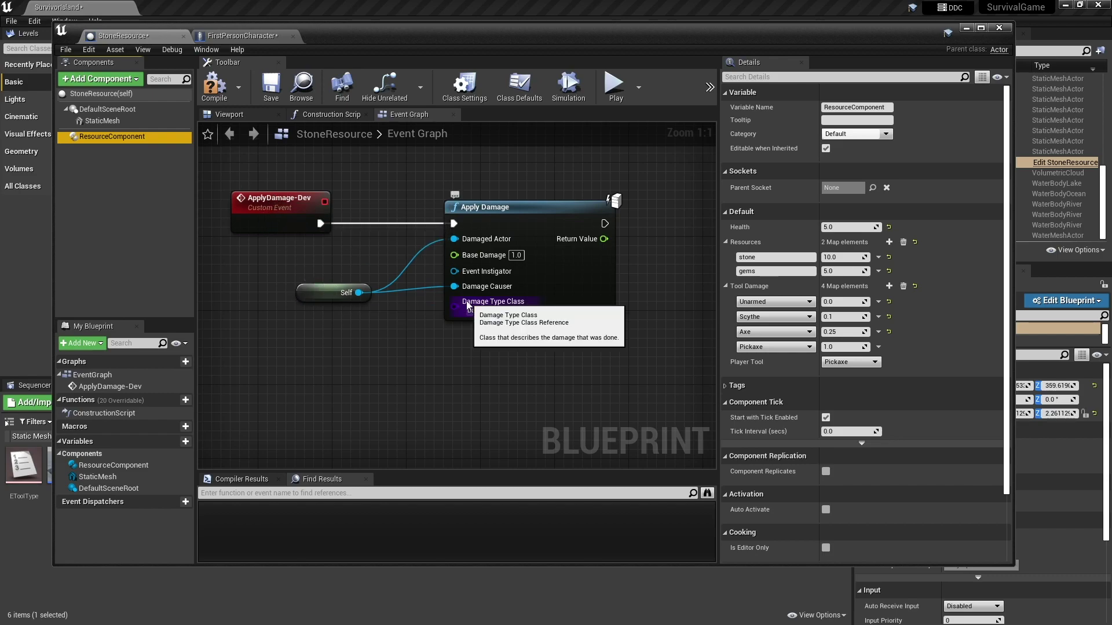
left_click(213, 85)
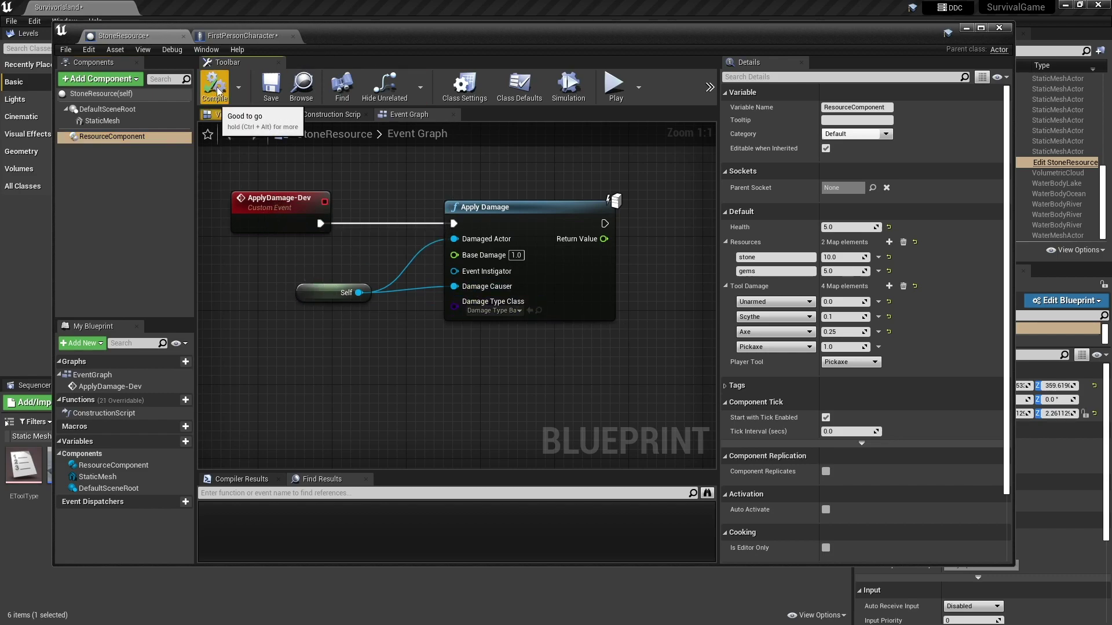
left_click(1001, 30)
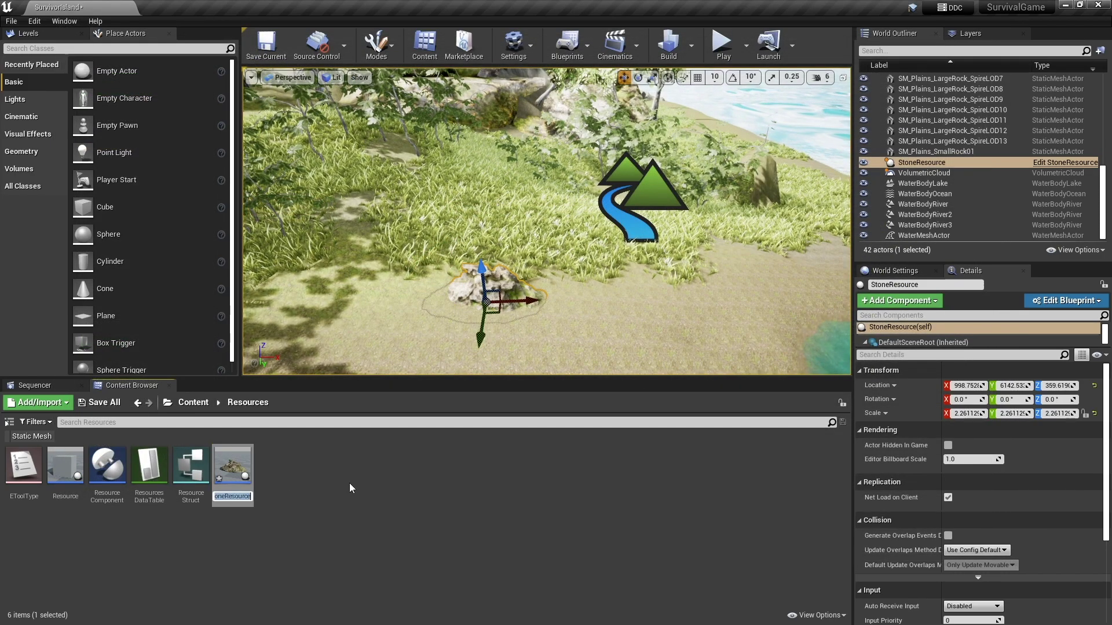
Rename the StoneResource blueprint in the Resources folder as ResourceNode
type("ResourceN")
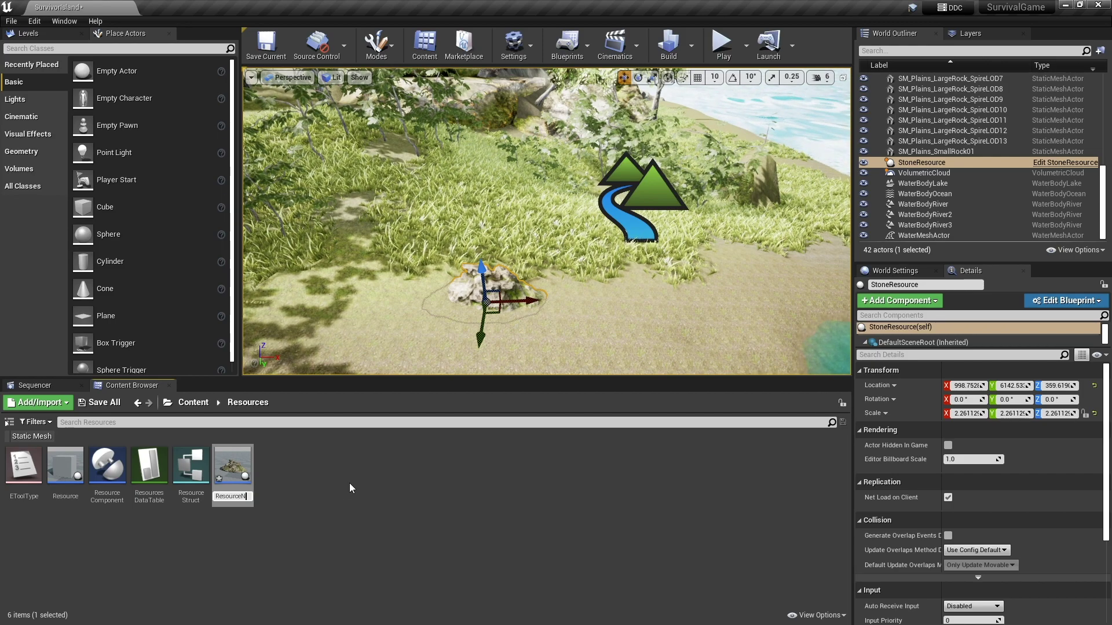
type("ode")
key("Return")
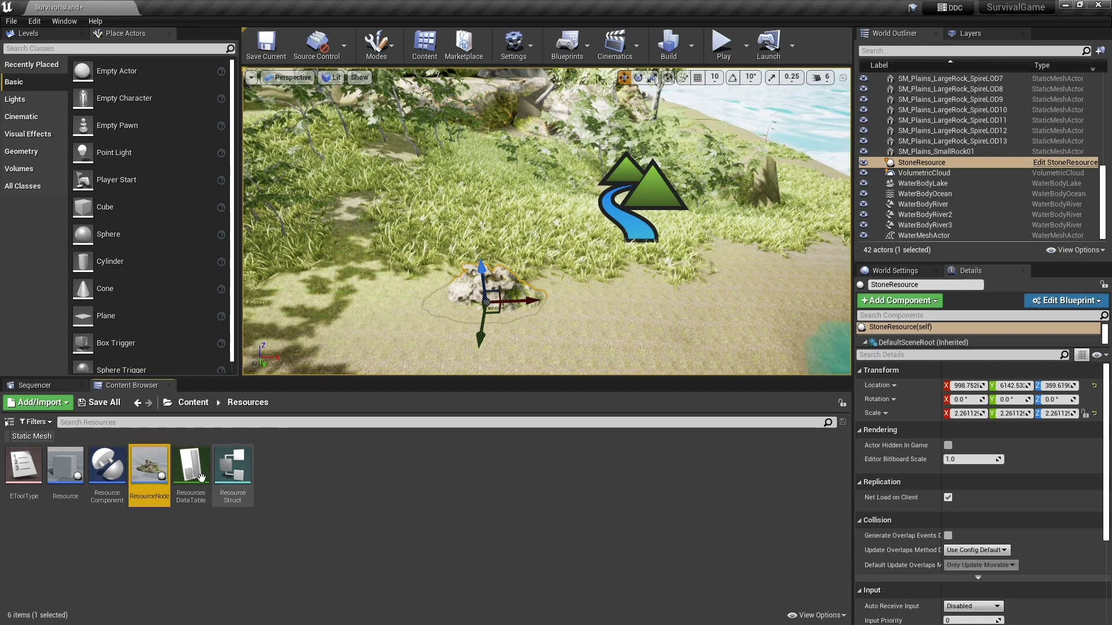
Create a child blueprint class of ResourceNode and name it ResourceNode_Stone
right_click(152, 468)
left_click(204, 182)
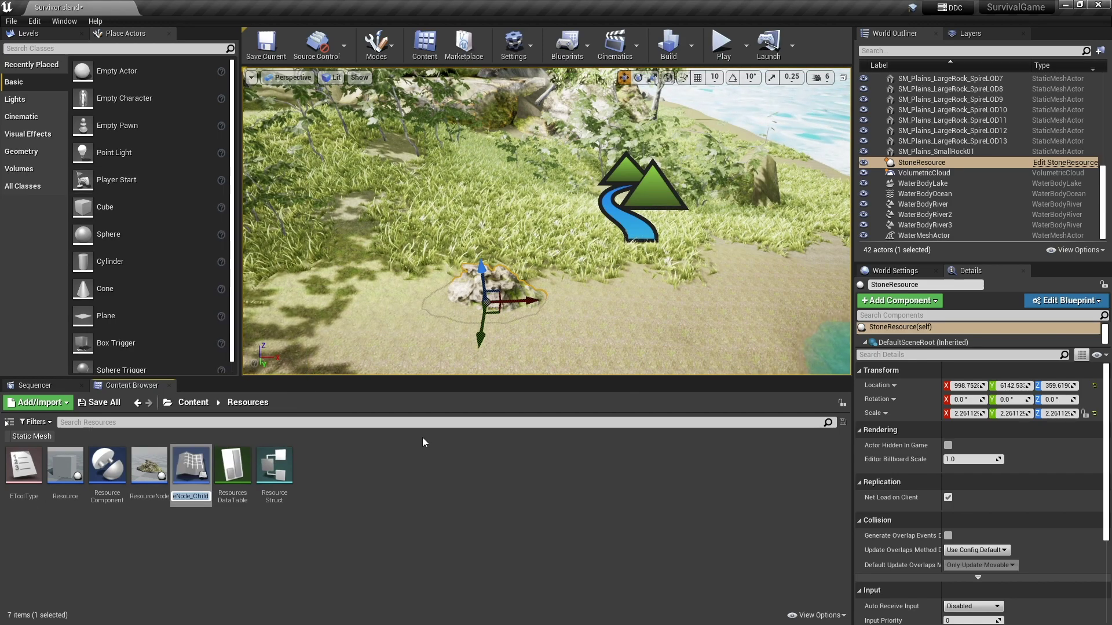
type("St")
key("BackSpace")
key("BackSpace")
type("Re")
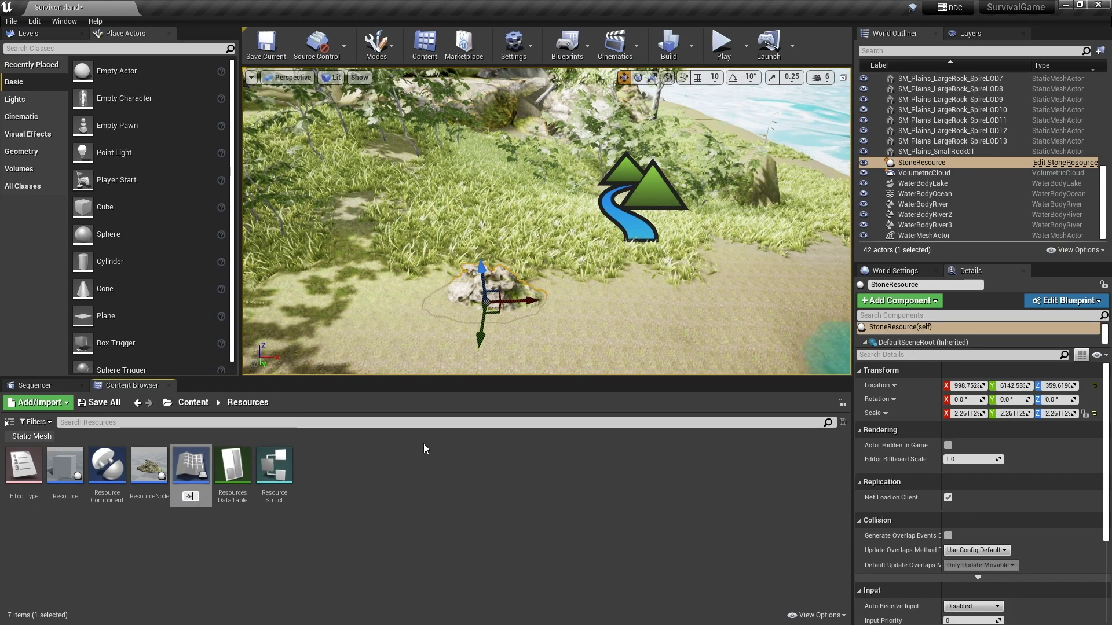
type("sourceNod")
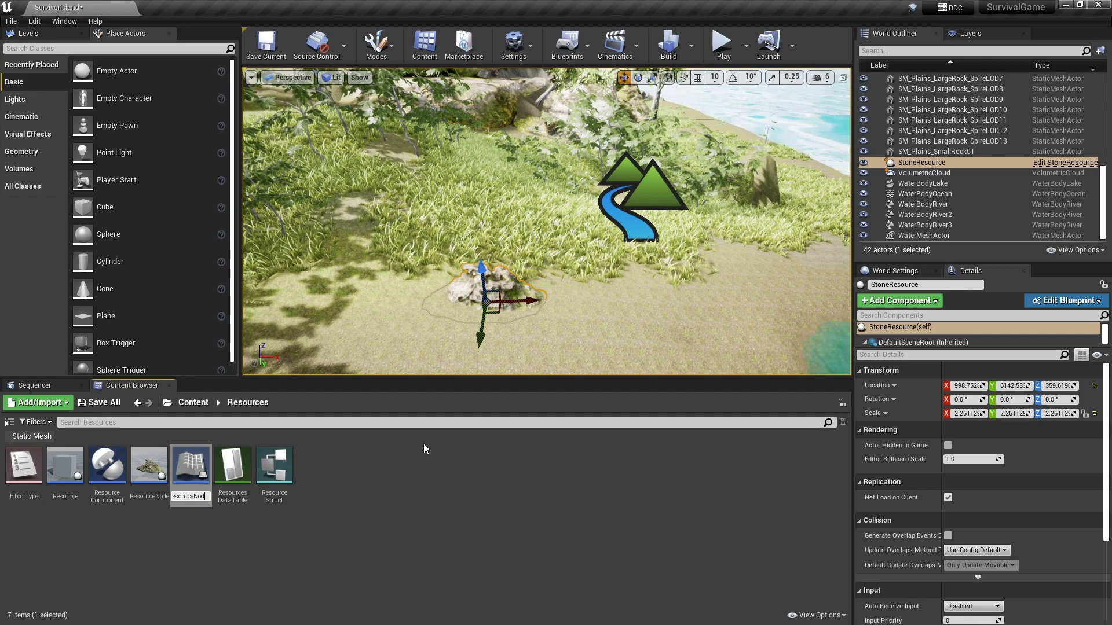
type("e_Stone")
key("Return")
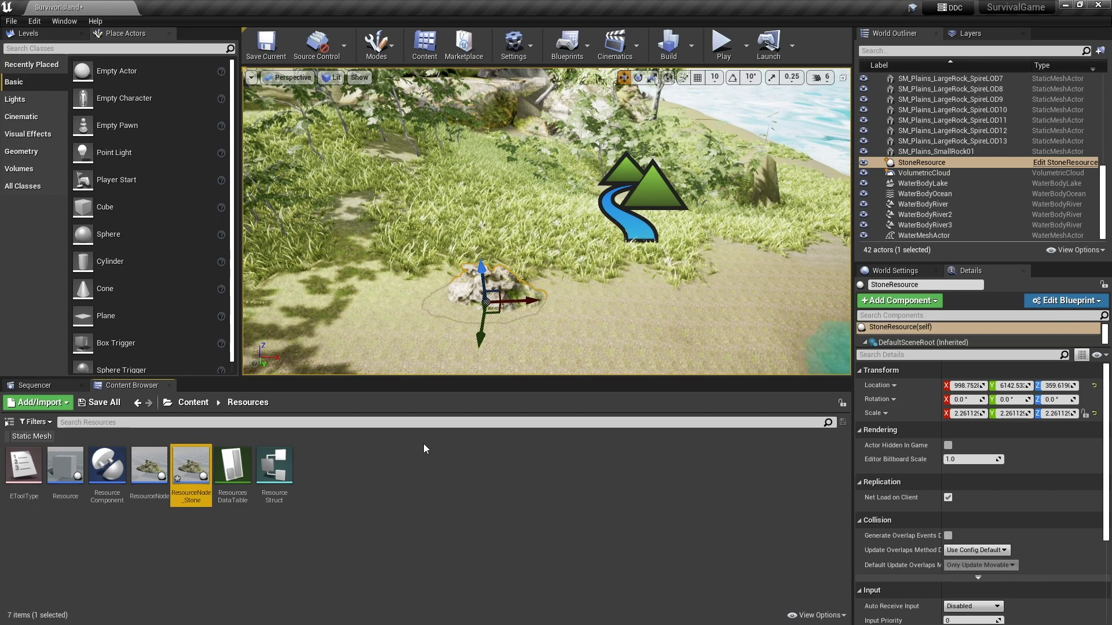
Open the ResourceNode_Stone blueprint, compile and save it, and close its editor
double_click(191, 463)
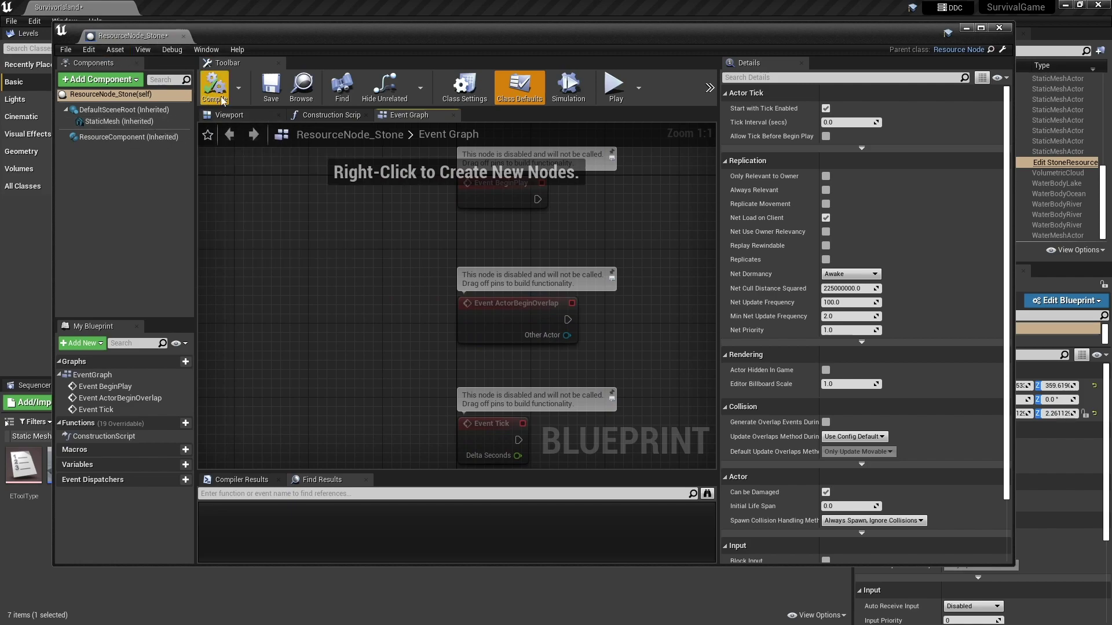
left_click(273, 86)
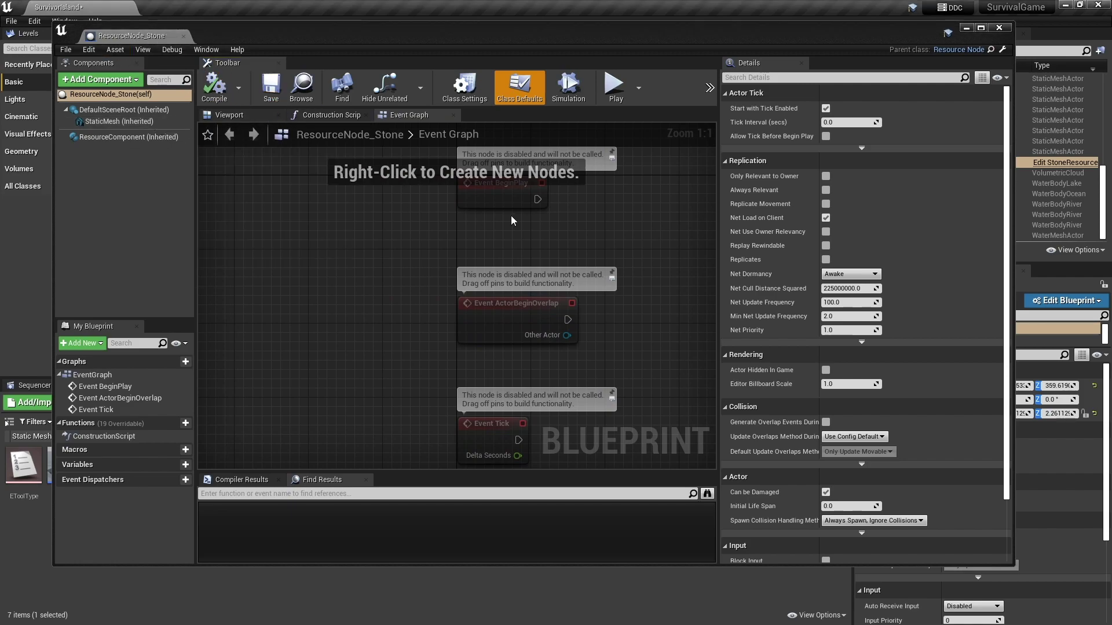
left_click(998, 28)
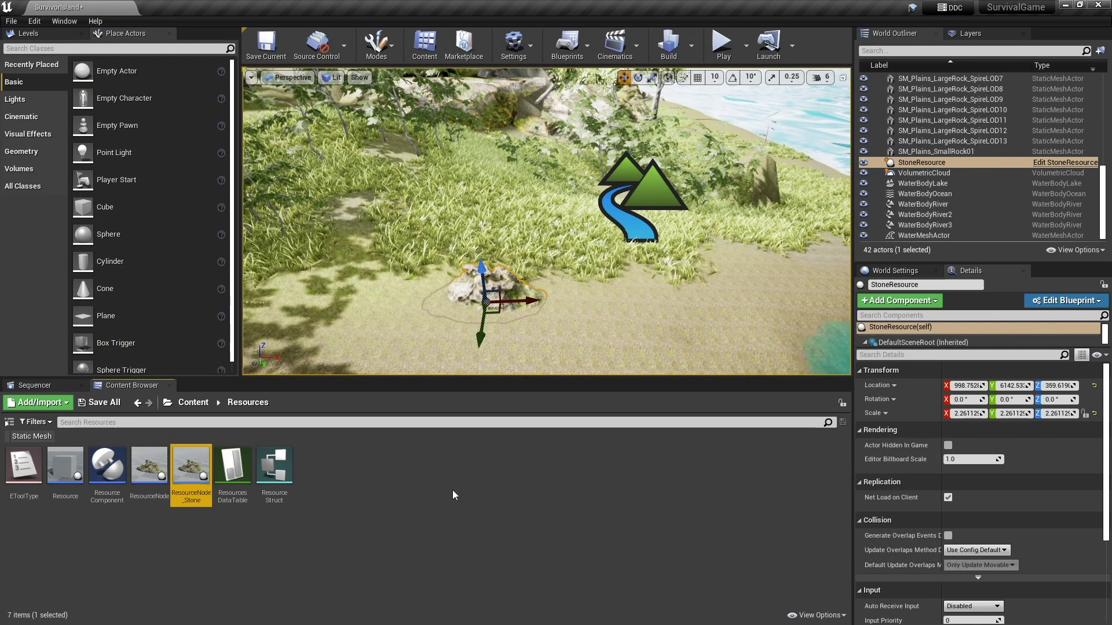
Create another child blueprint class of ResourceNode and name it ResourceNode_Tree
right_click(149, 468)
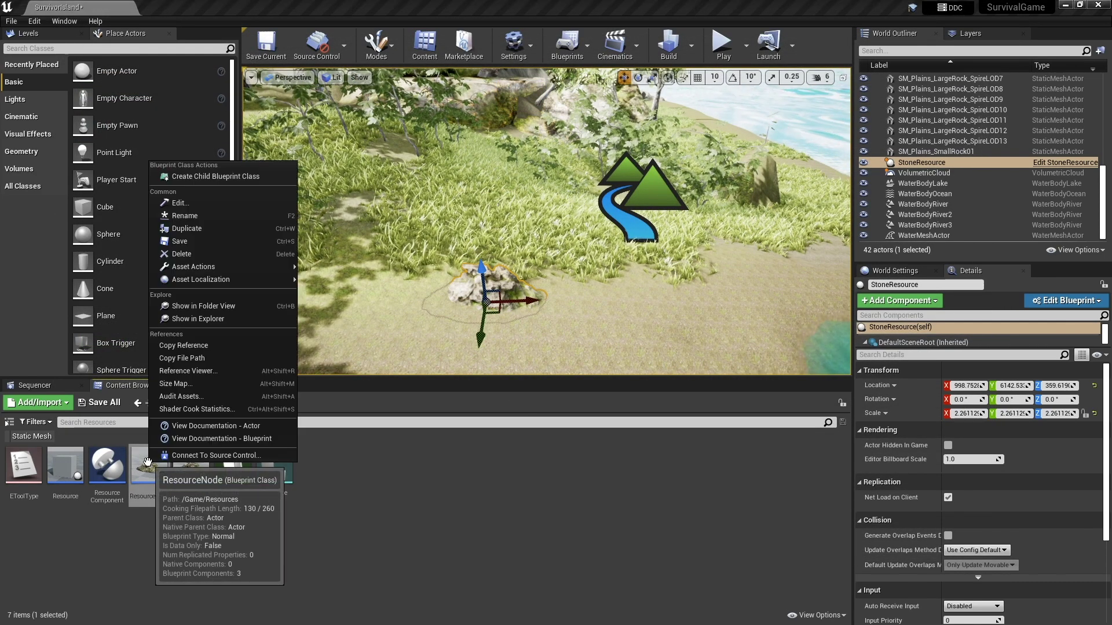
left_click(210, 178)
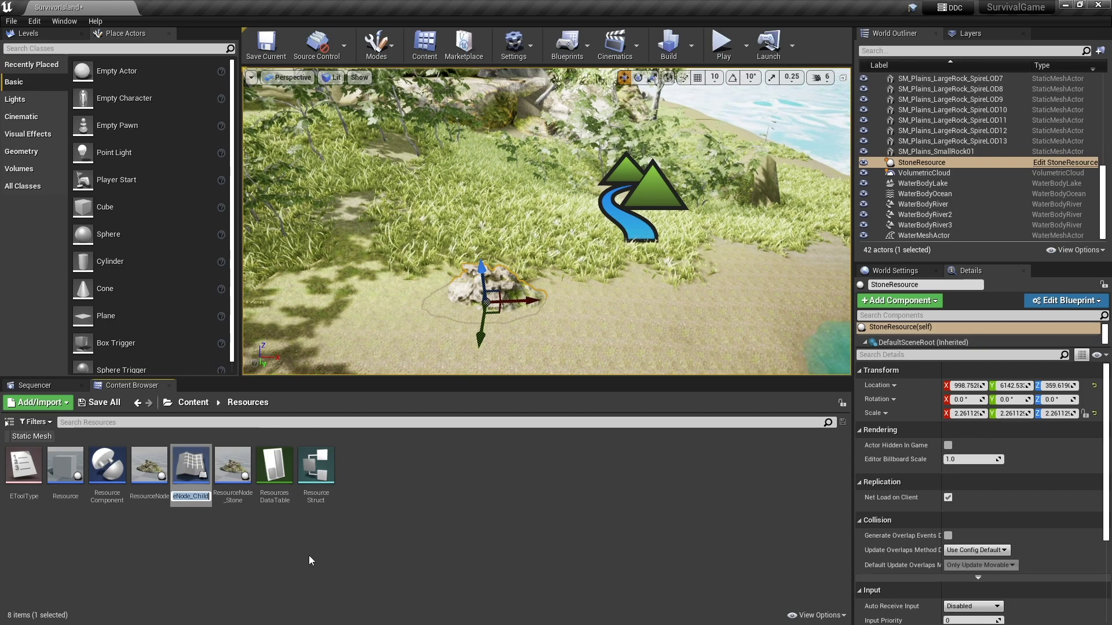
type("Resource")
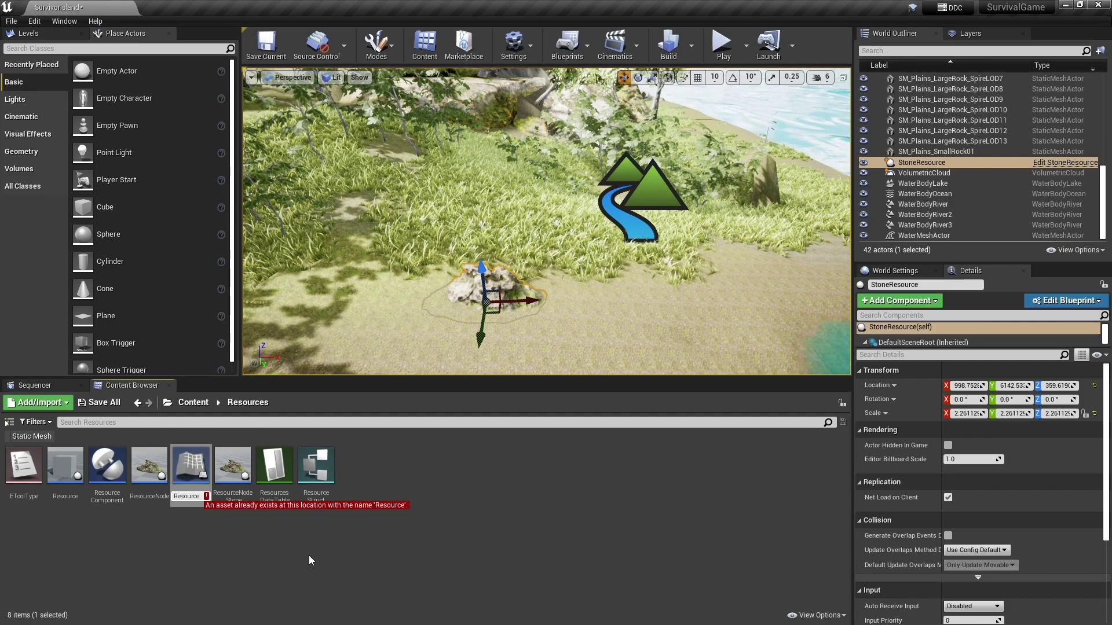
type("Node_")
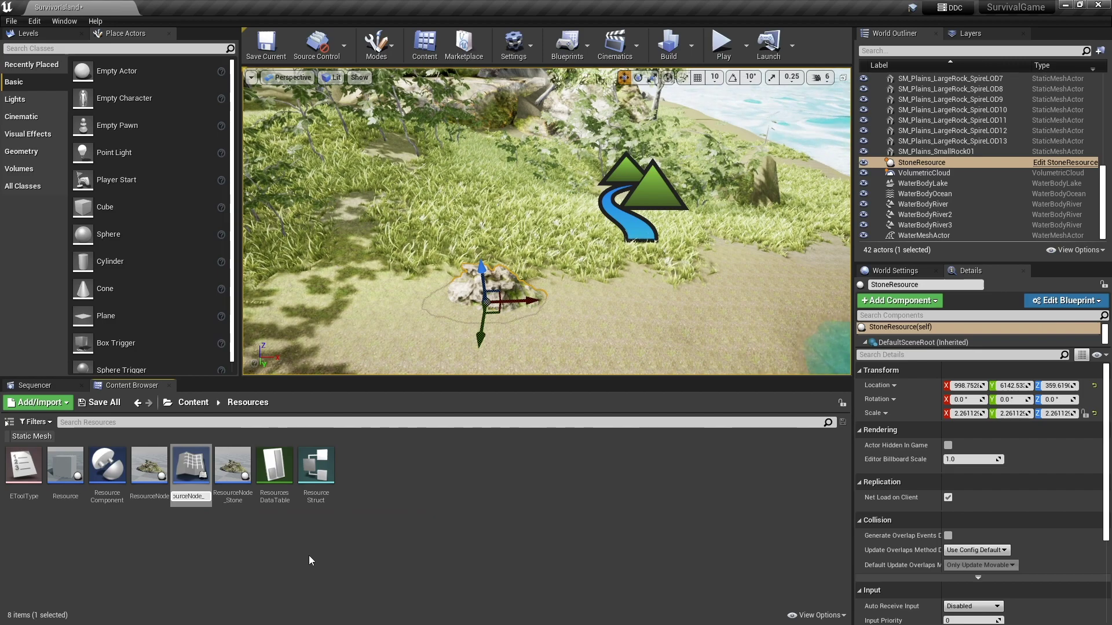
type("Tree")
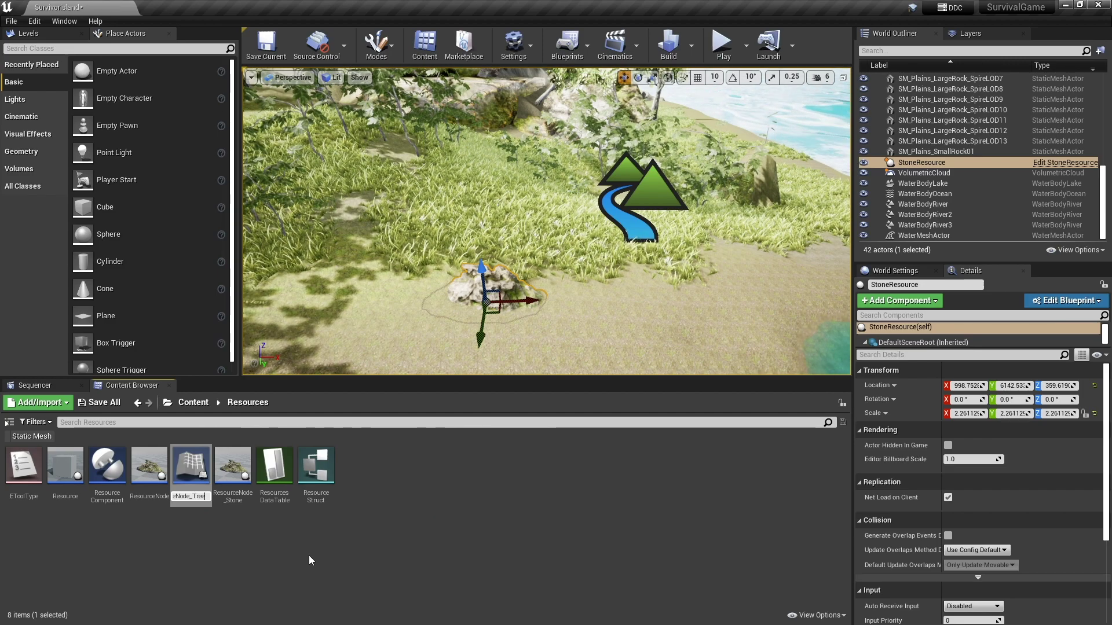
key("Return")
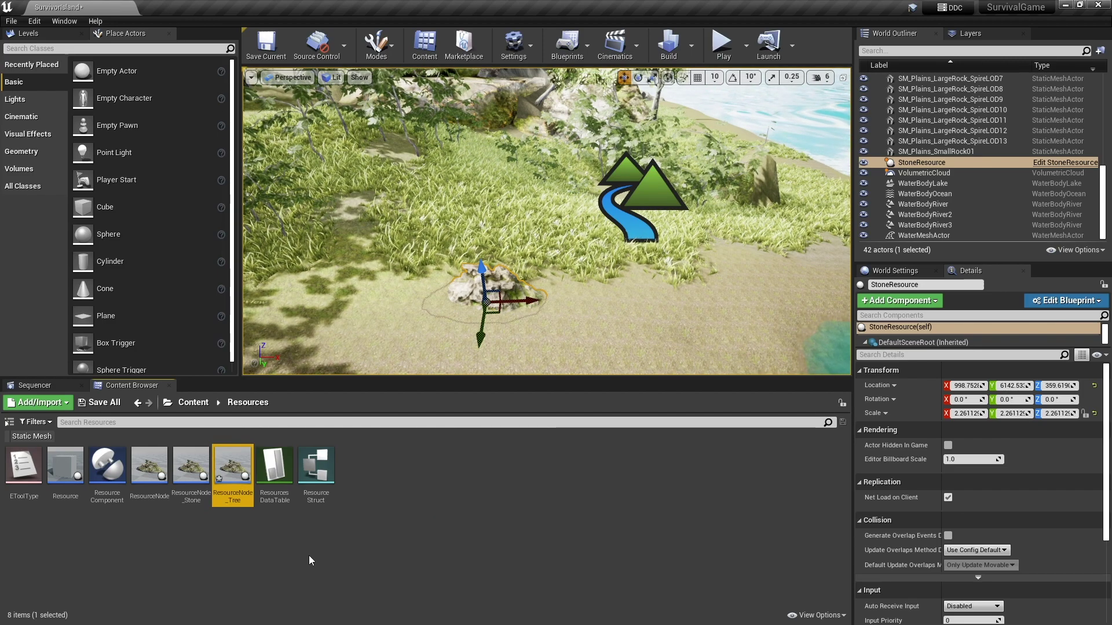
Open ResourceNode_Tree and set its StaticMesh component's mesh to SM_Cherry_Tree
double_click(239, 468)
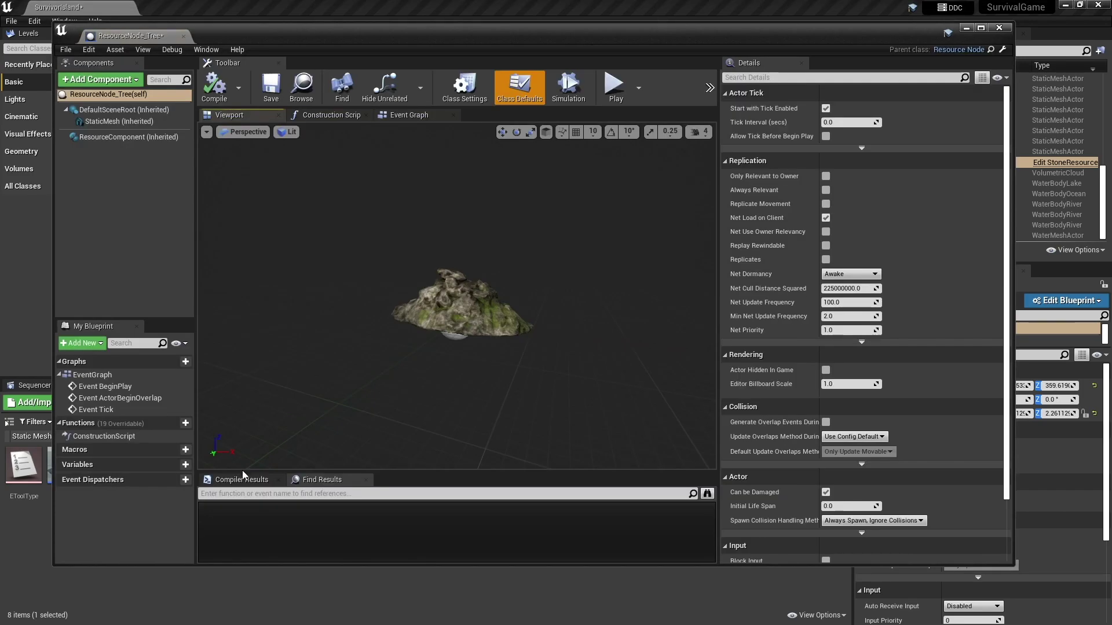
left_click(453, 299)
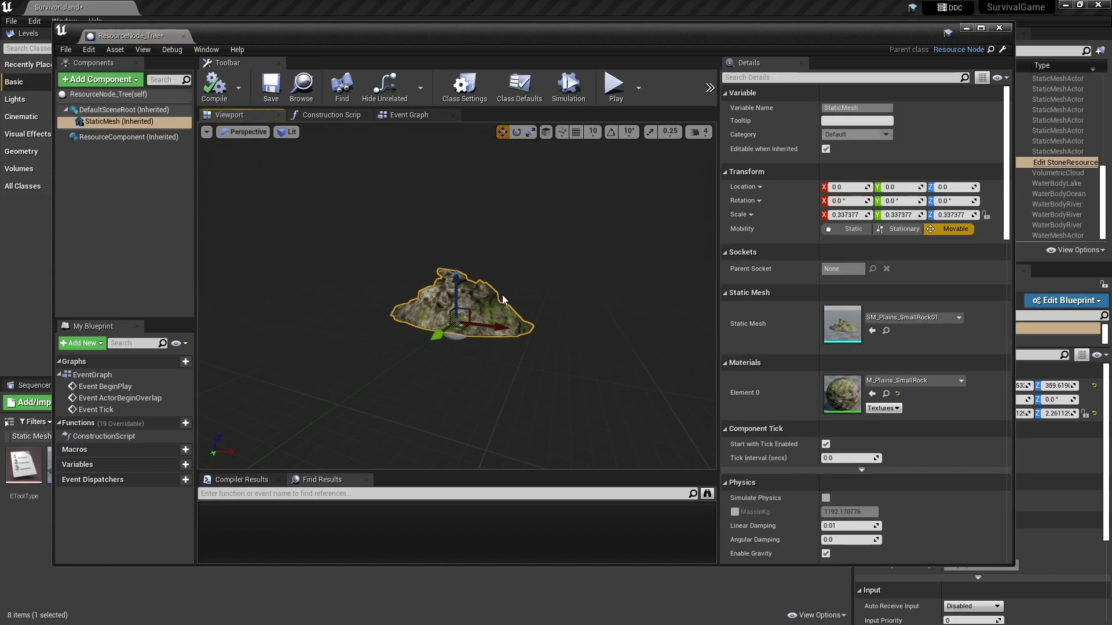
left_click(896, 319)
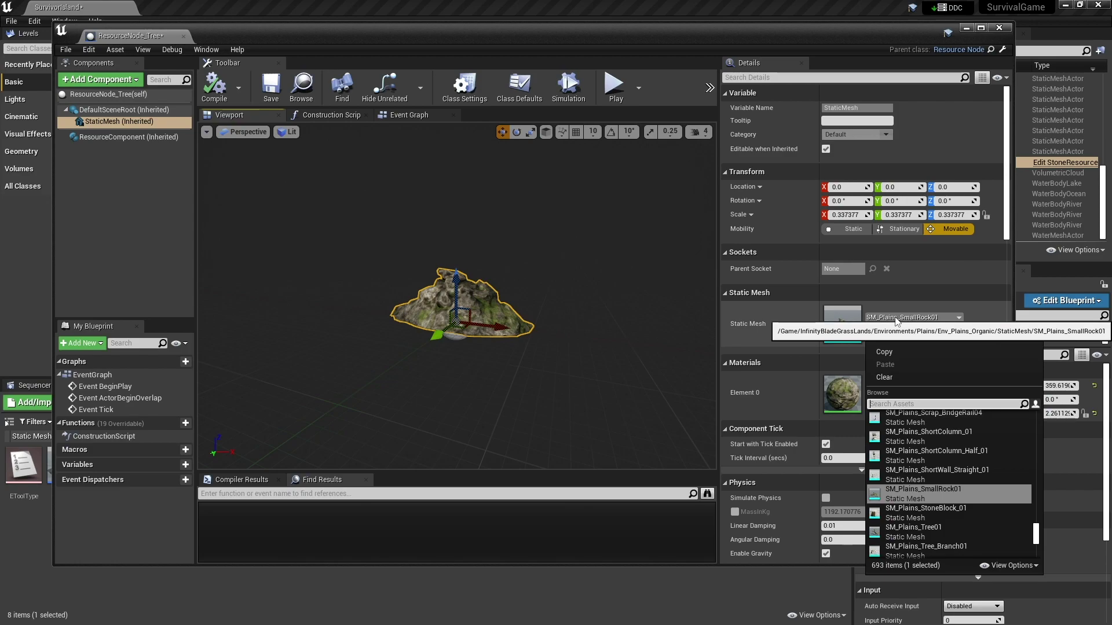
type("tree")
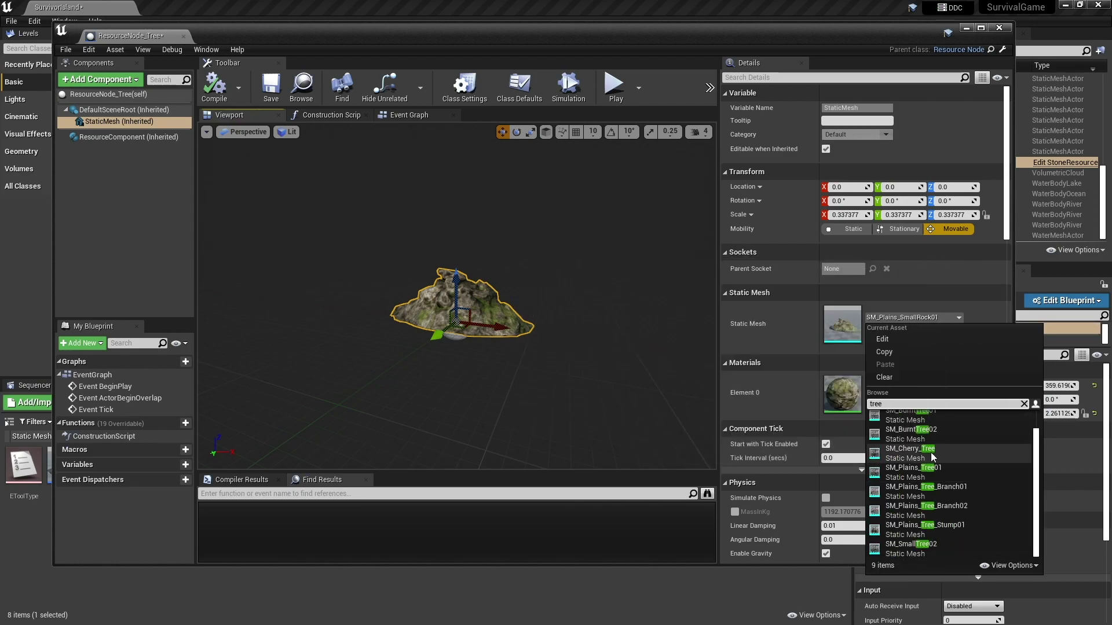
left_click(962, 458)
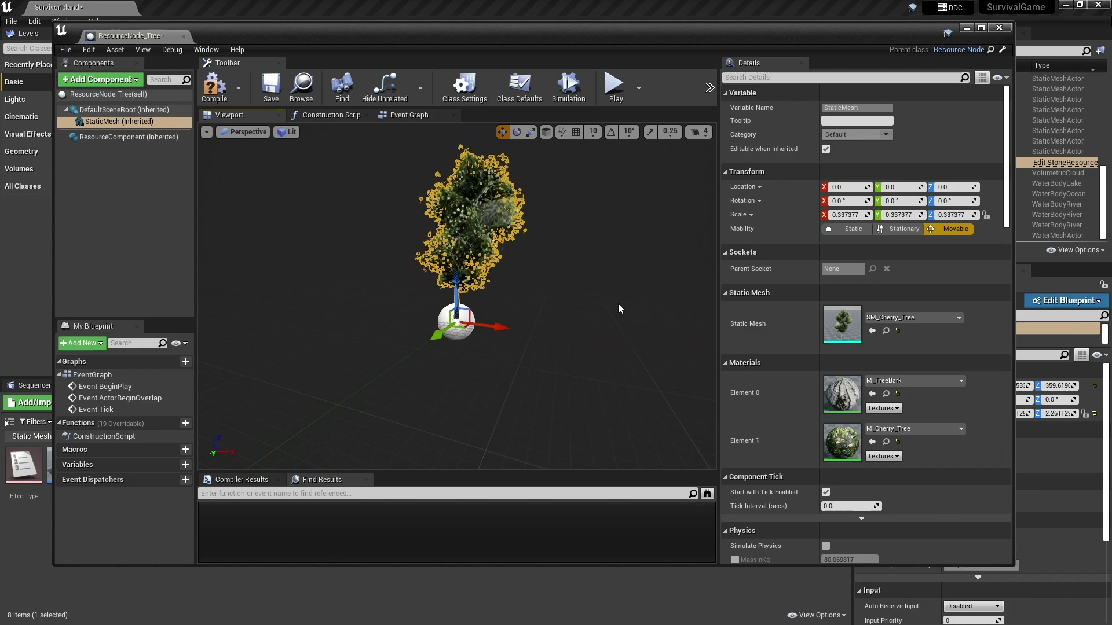
Try SM_BurntTree01 as the mesh of the tree blueprint's StaticMesh component
left_click(912, 318)
scroll(948, 514, "down", 3)
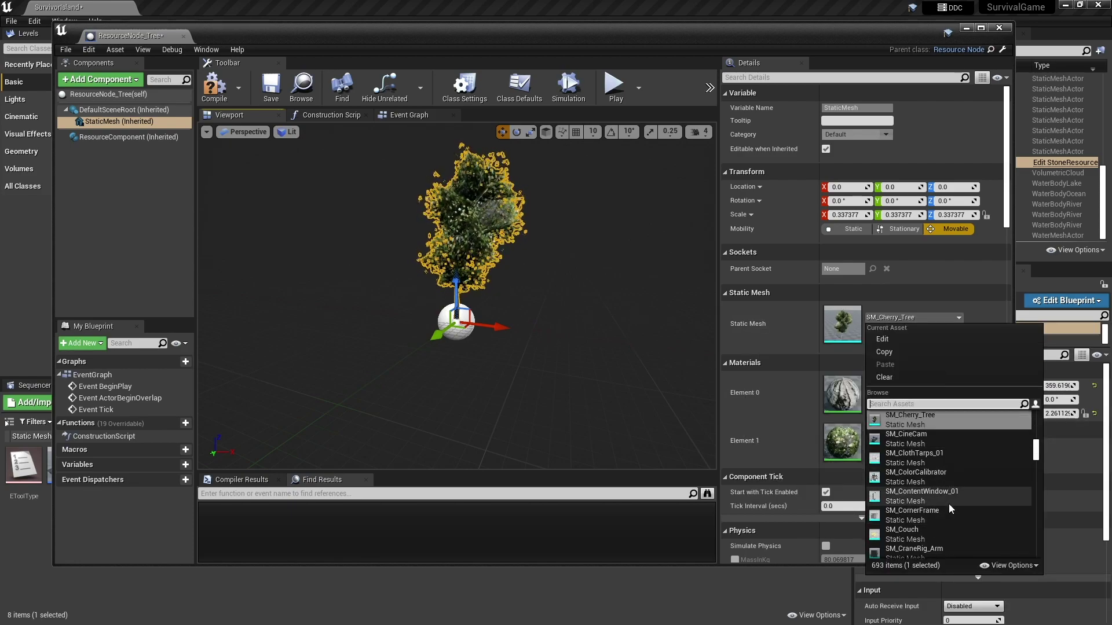
scroll(949, 503, "up", 2)
scroll(949, 502, "up", 4)
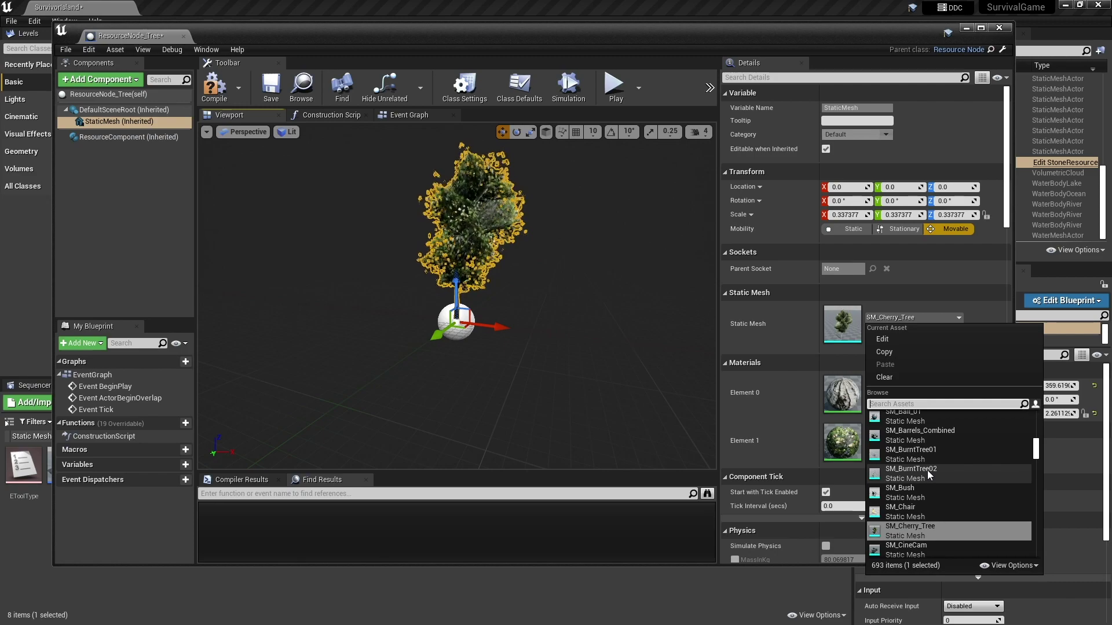
left_click(921, 458)
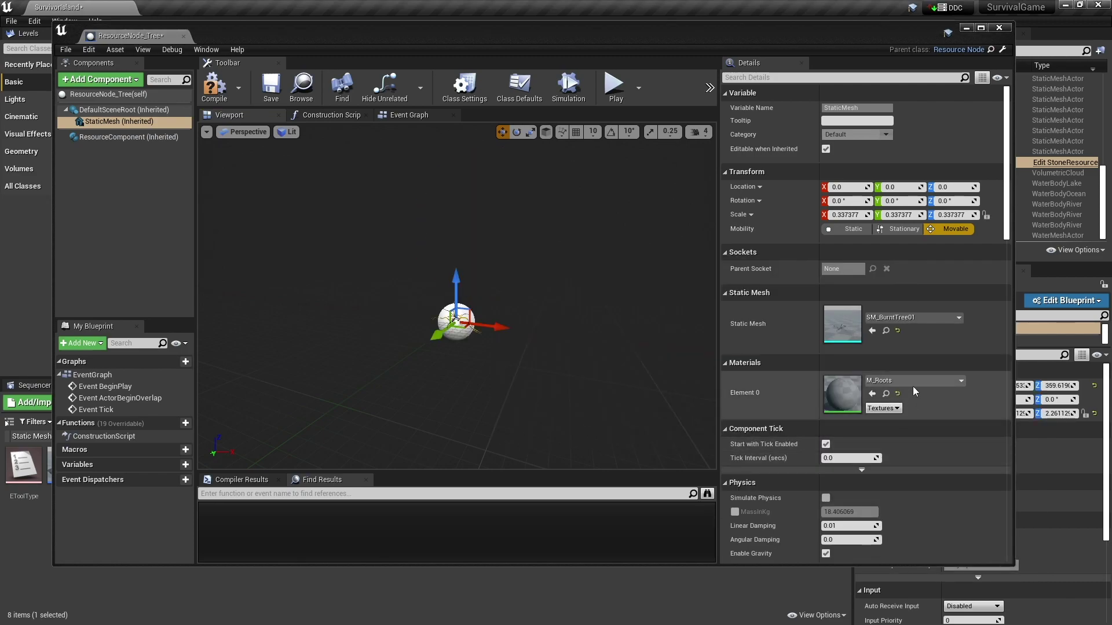
Try SM_BurntTree02 as the StaticMesh component's mesh and look through the mesh list for other options
left_click(912, 383)
left_click(838, 331)
left_click(903, 319)
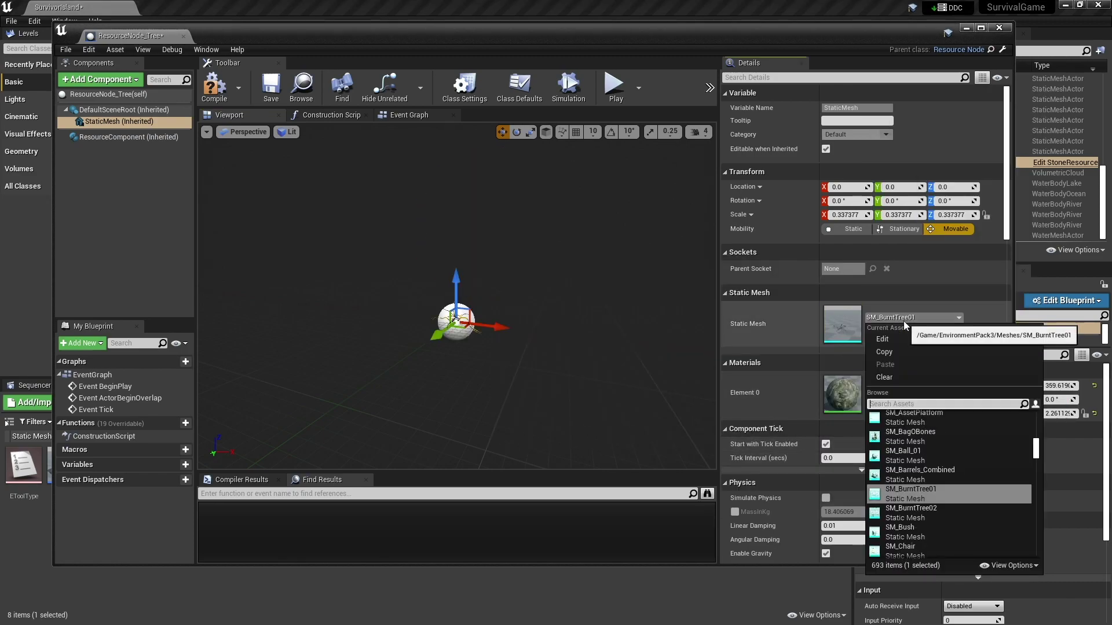
left_click(932, 512)
right_click_drag(601, 366, 487, 366)
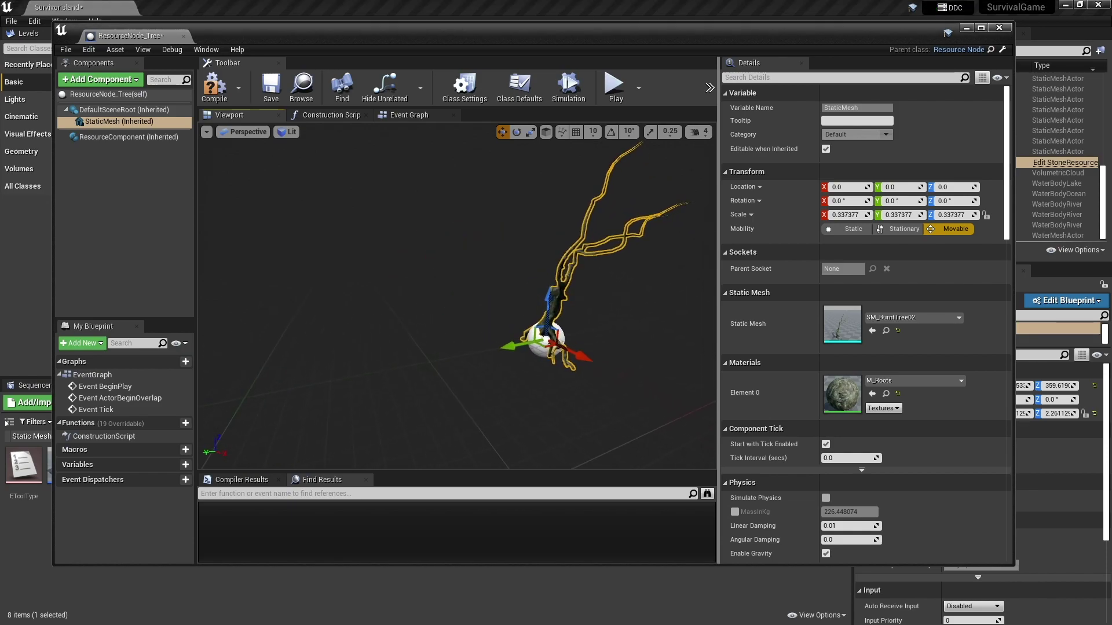
left_click(948, 320)
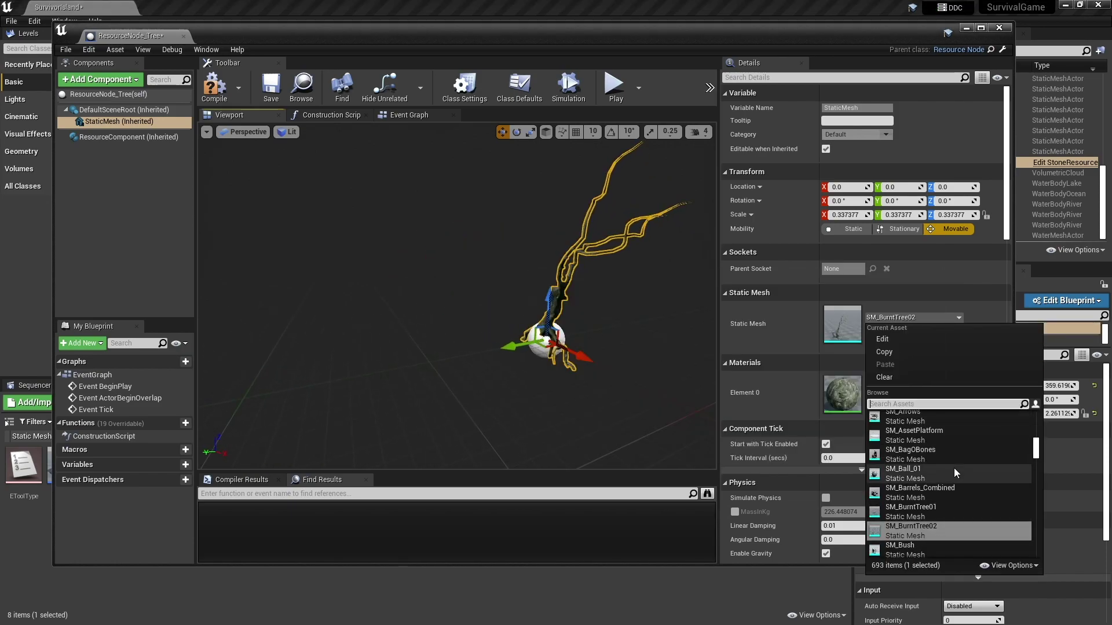
scroll(954, 468, "up", 3)
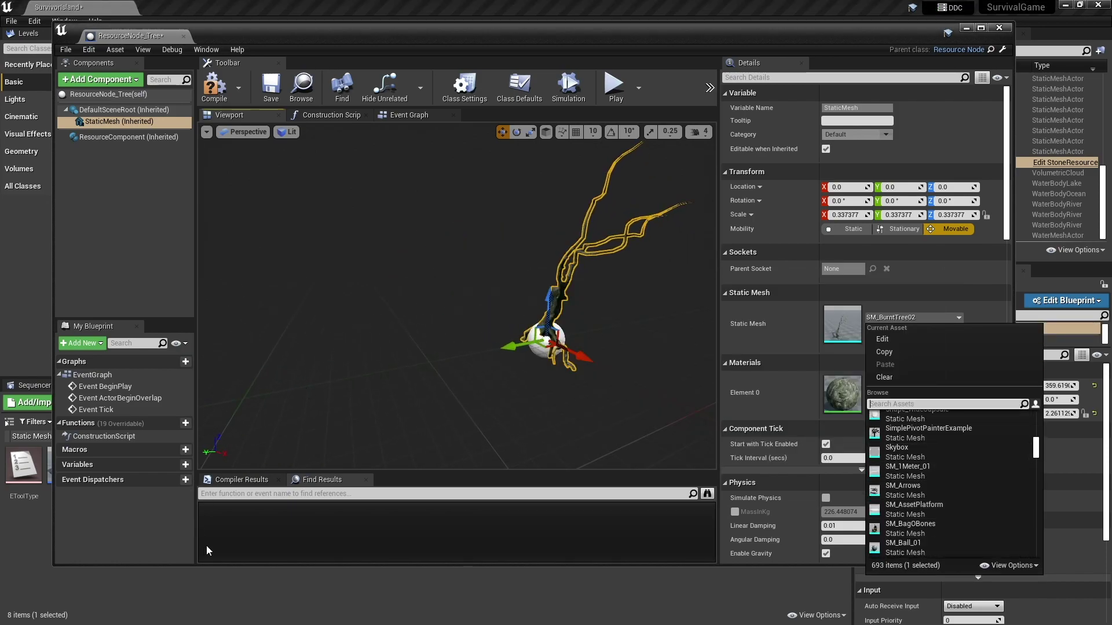
Minimize the blueprint editor and filter the InfinityBladeGrassLands content folder to show only static meshes
left_click(230, 587)
left_click(967, 27)
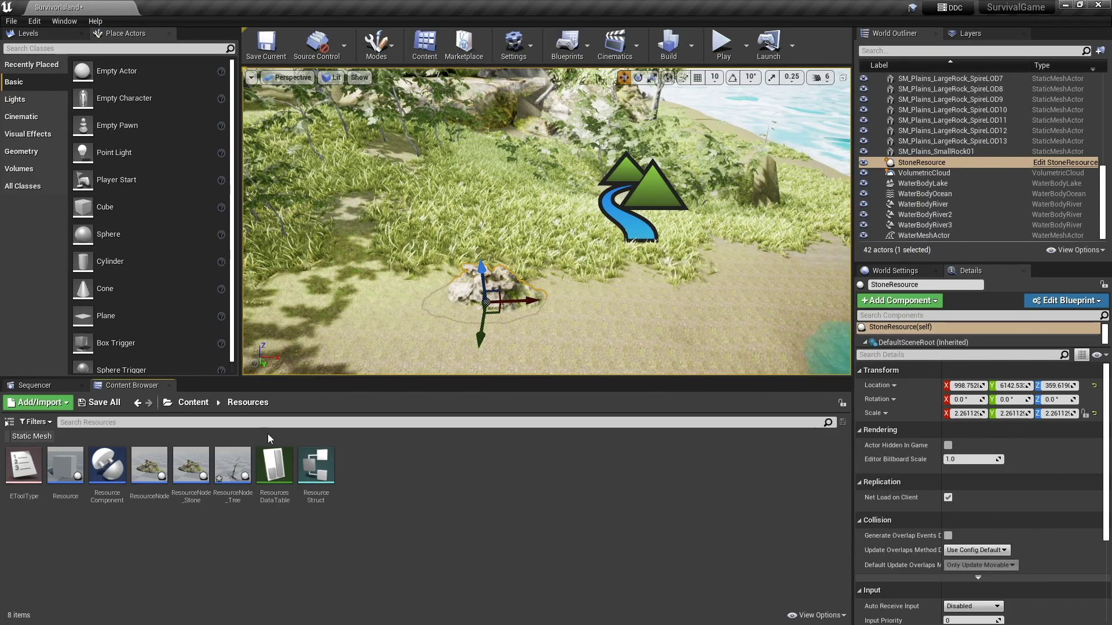
left_click(194, 403)
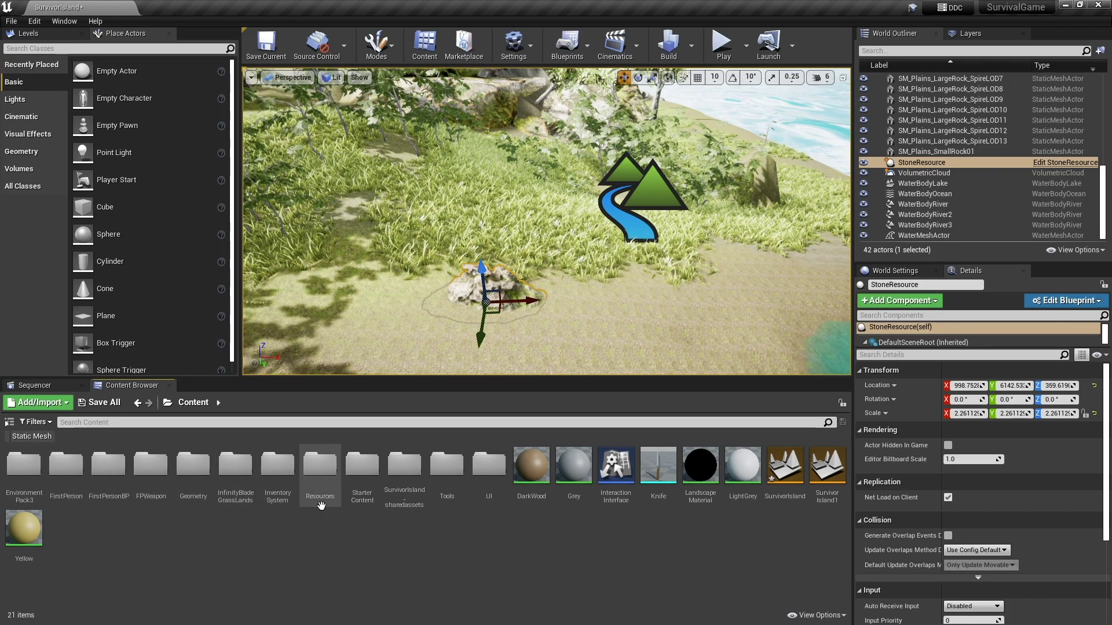
double_click(243, 493)
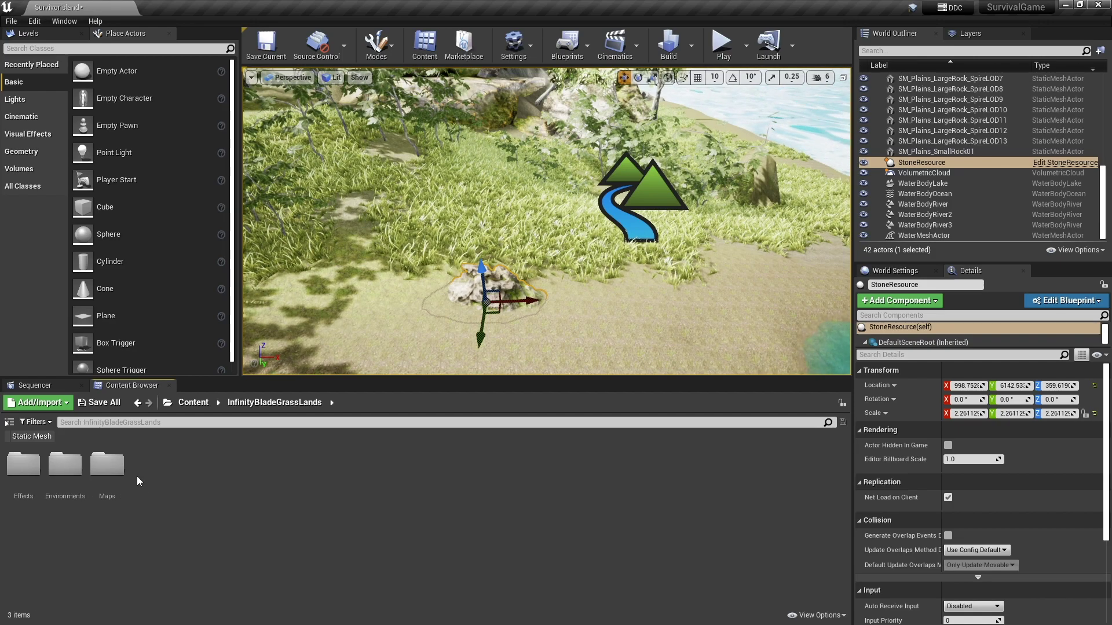
left_click(34, 435)
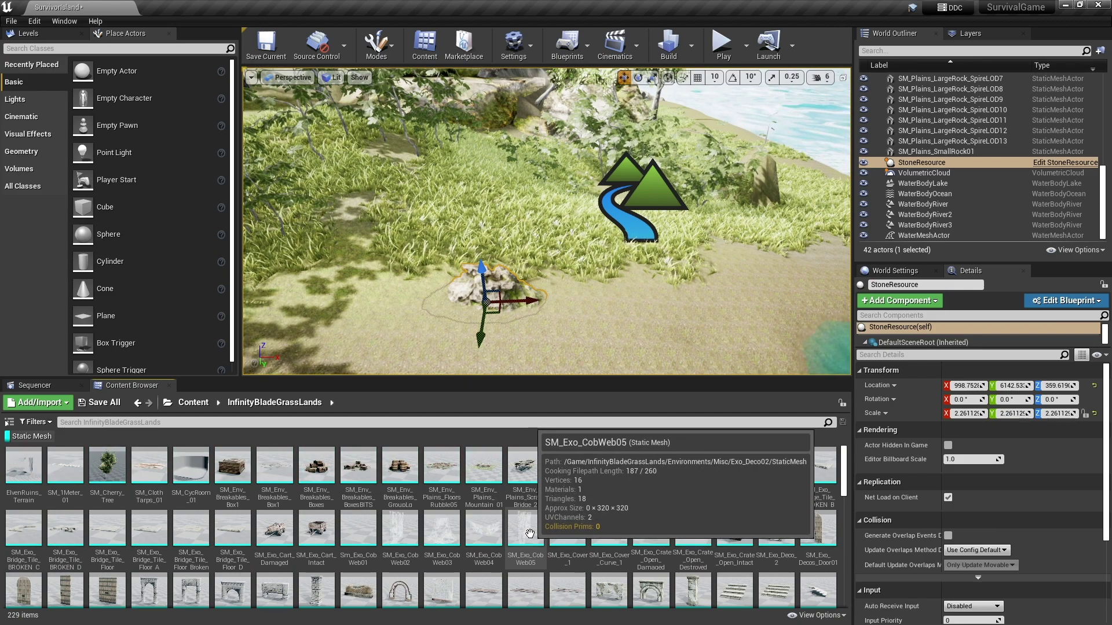
Assign SM_Plains_Tree01 from the filtered meshes to ResourceNode_Tree's StaticMesh component, then compile and save the blueprint
scroll(530, 533, "down", 1)
scroll(529, 533, "down", 5)
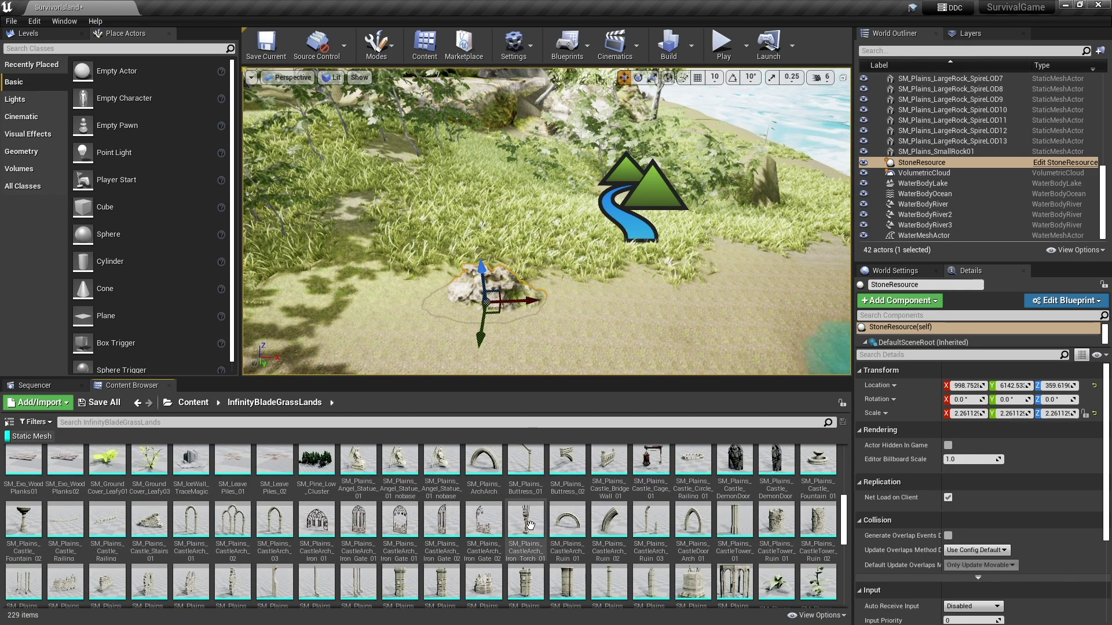
scroll(530, 525, "down", 2)
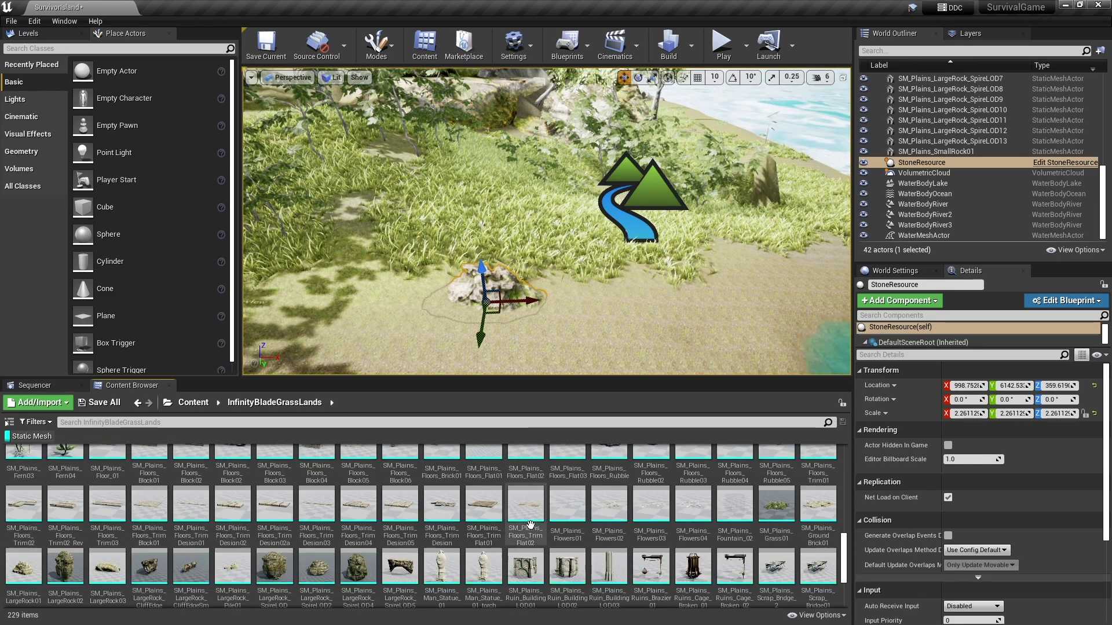
scroll(529, 524, "down", 2)
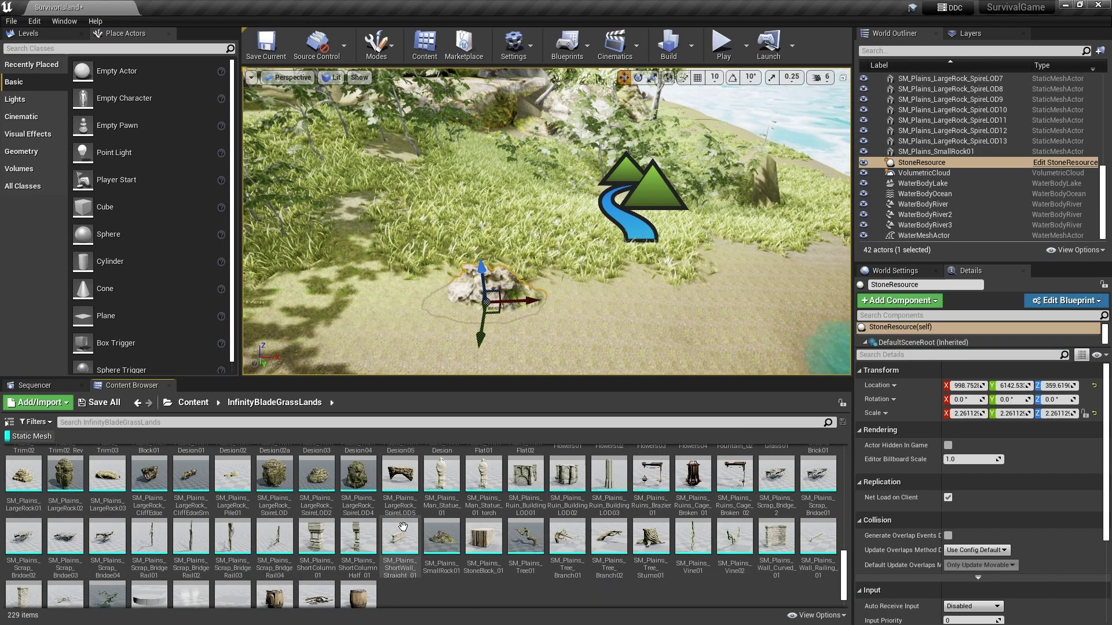
scroll(403, 526, "down", 1)
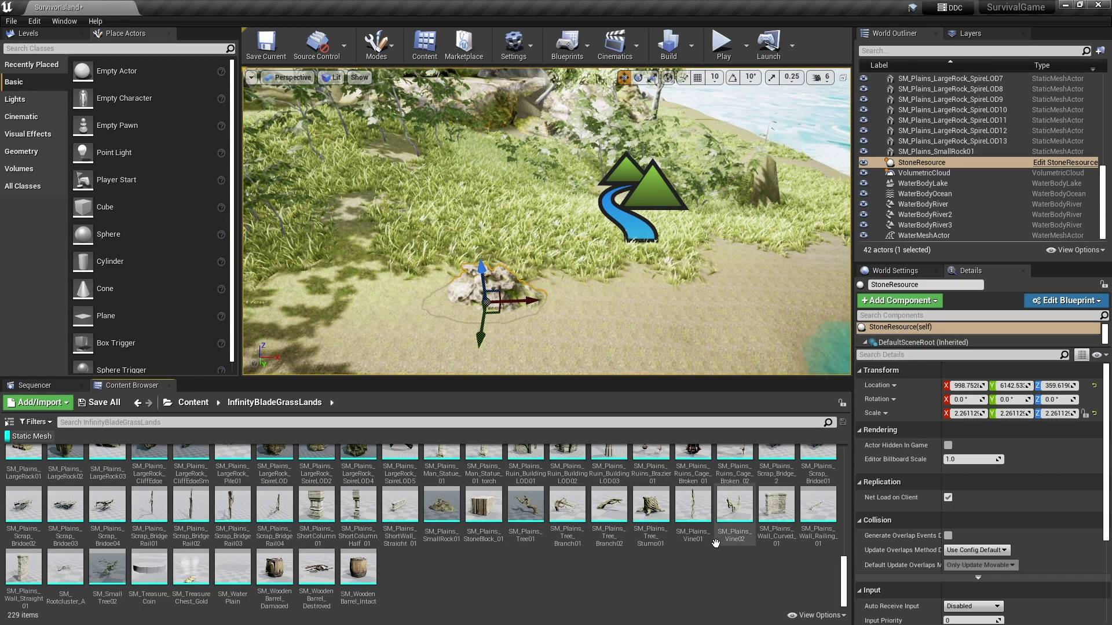
left_click(546, 510)
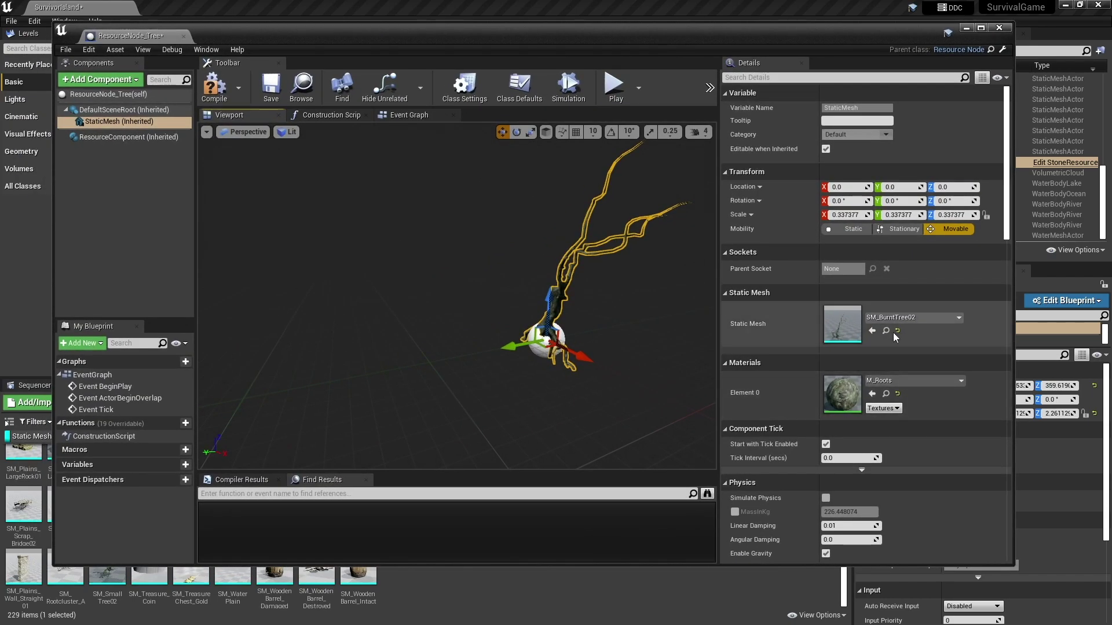
left_click(873, 332)
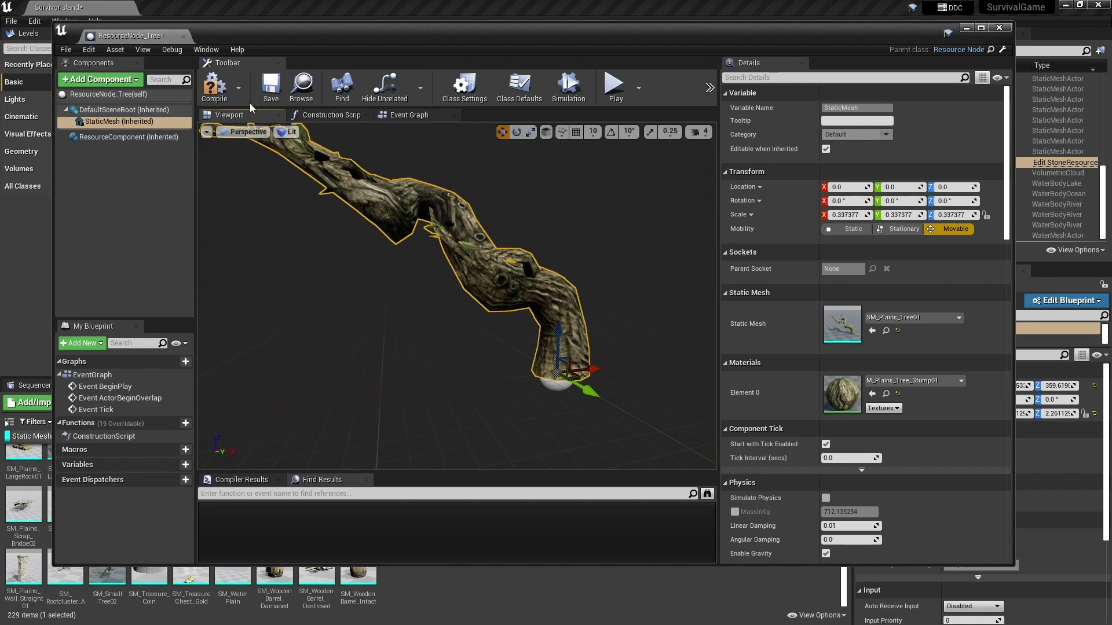
left_click(270, 88)
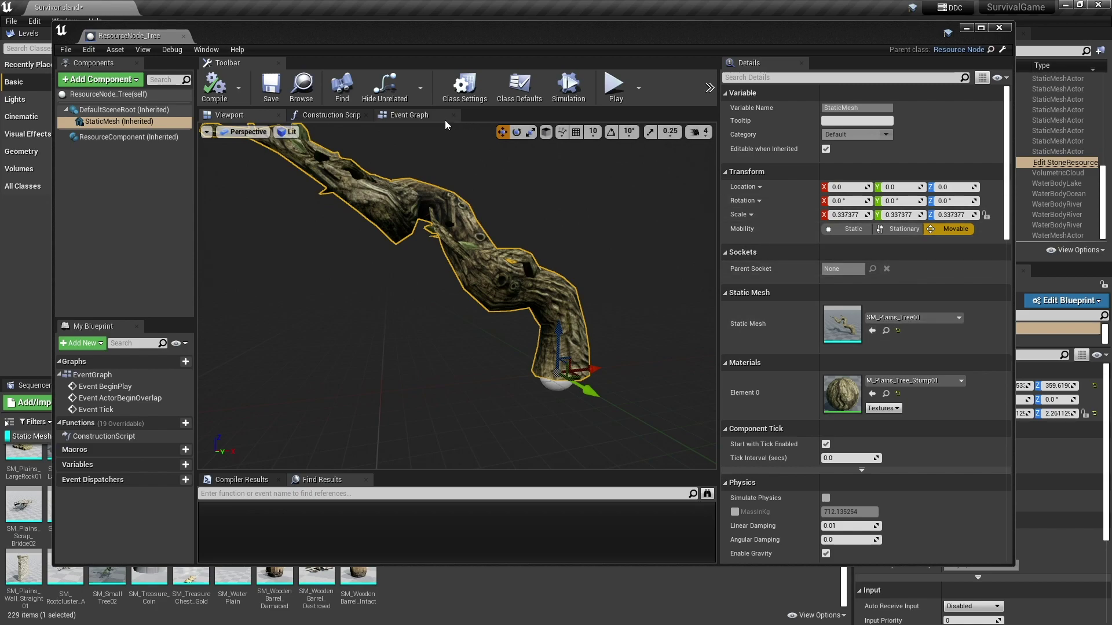
Review the ResourceComponent's resource and tool damage settings in ResourceNode_Tree, then close its editor
left_click(517, 99)
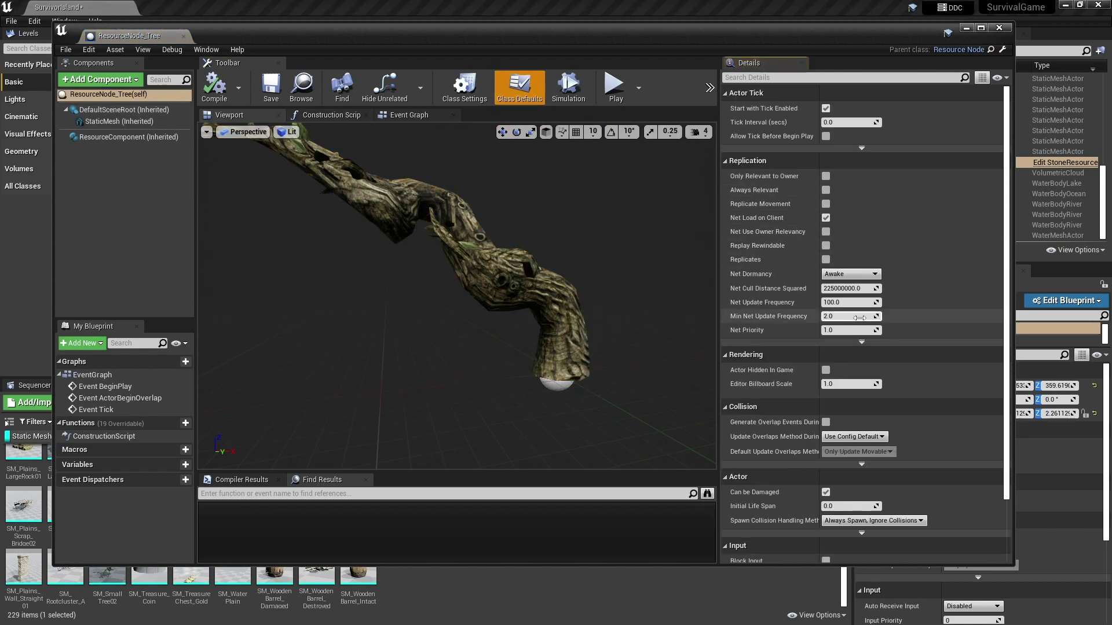
left_click(132, 137)
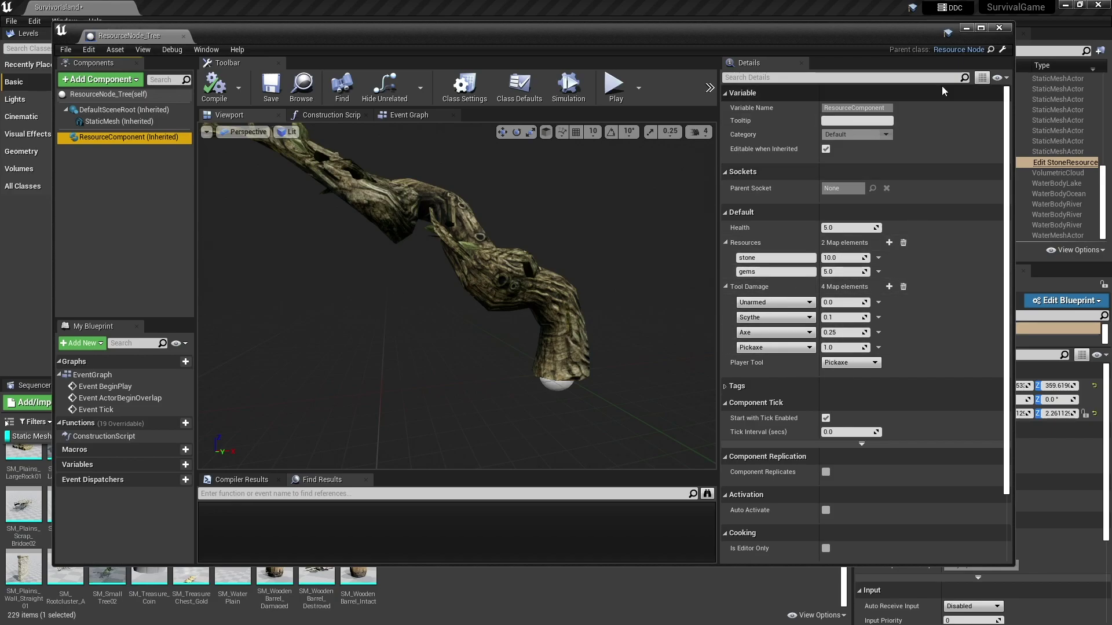
left_click(999, 28)
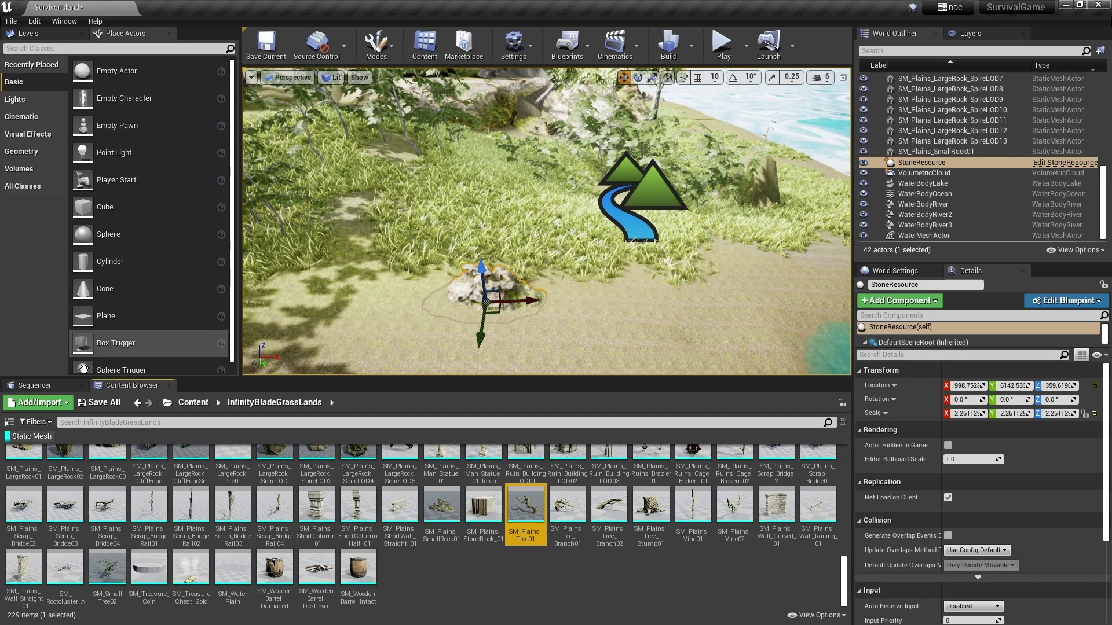
Open ResourcesDataTable from the Resources content folder and add two new rows
left_click(193, 402)
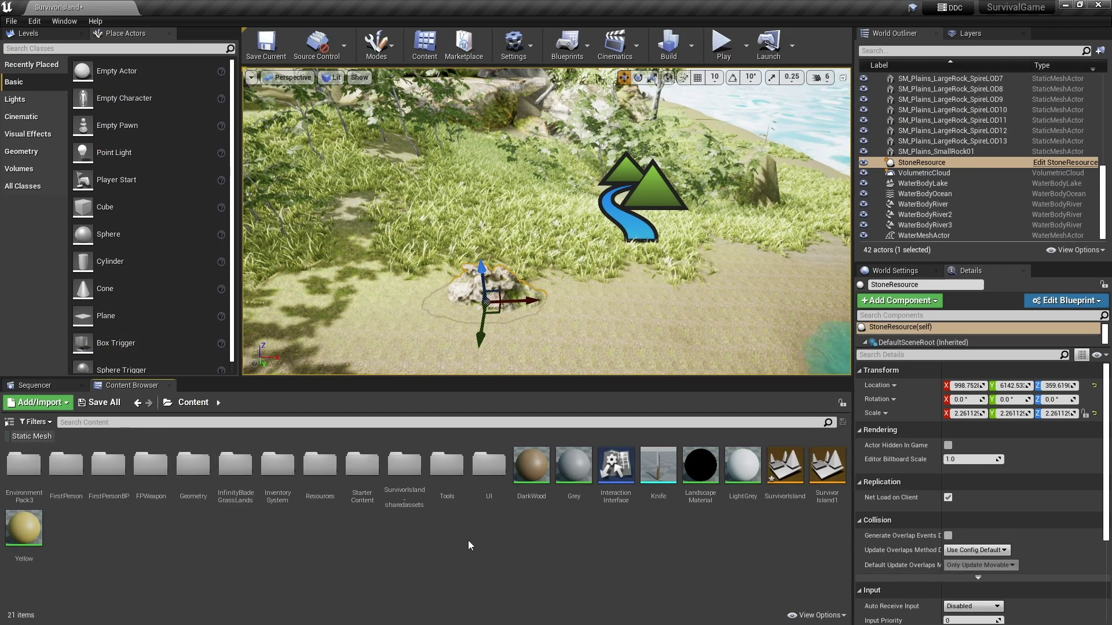
double_click(333, 468)
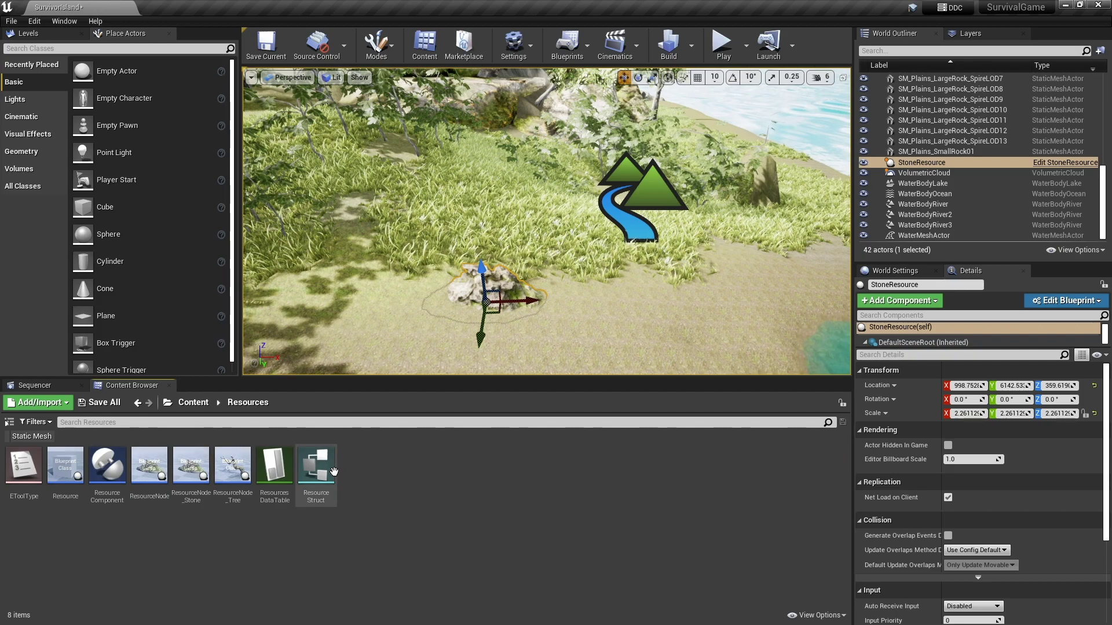
left_click(276, 482)
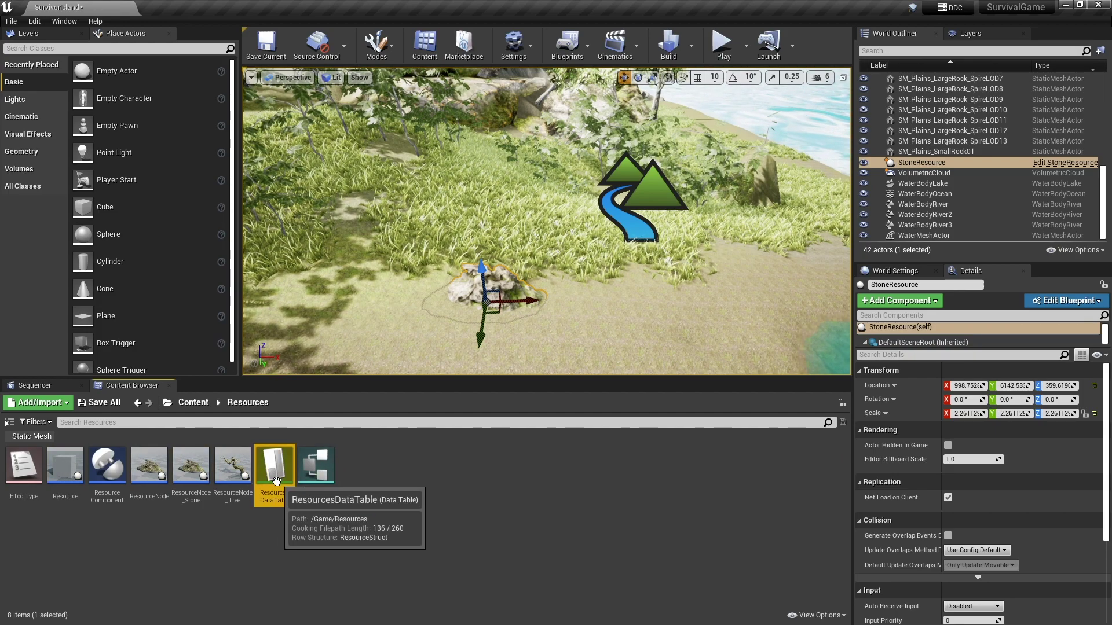
double_click(276, 482)
left_click(130, 43)
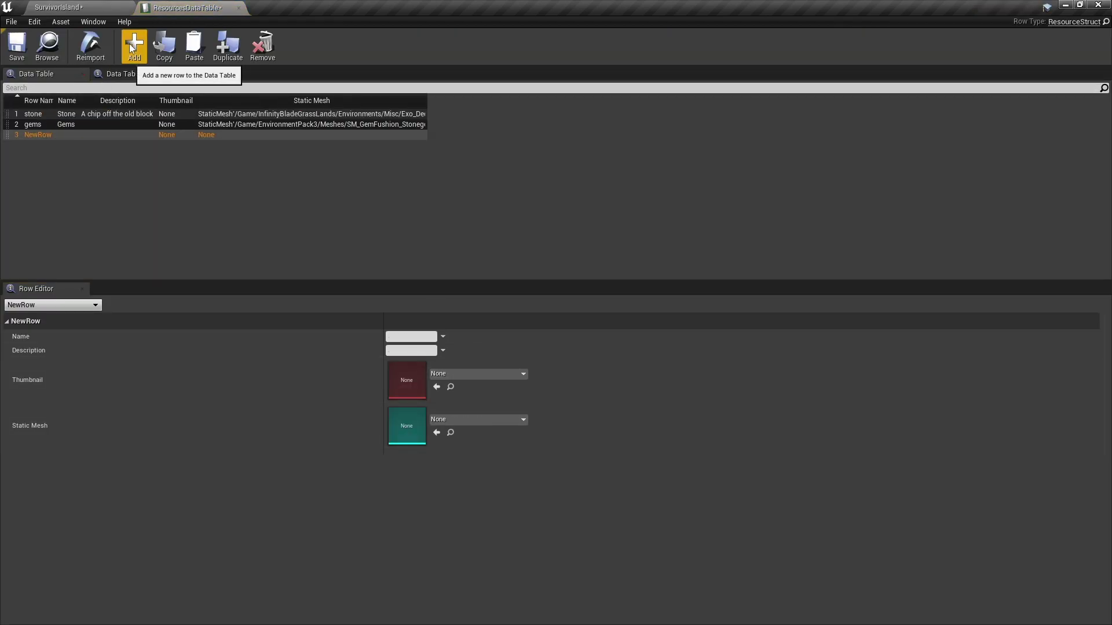
left_click(130, 43)
Rename the two new data table rows to wood and sap
left_click(33, 135)
double_click(33, 133)
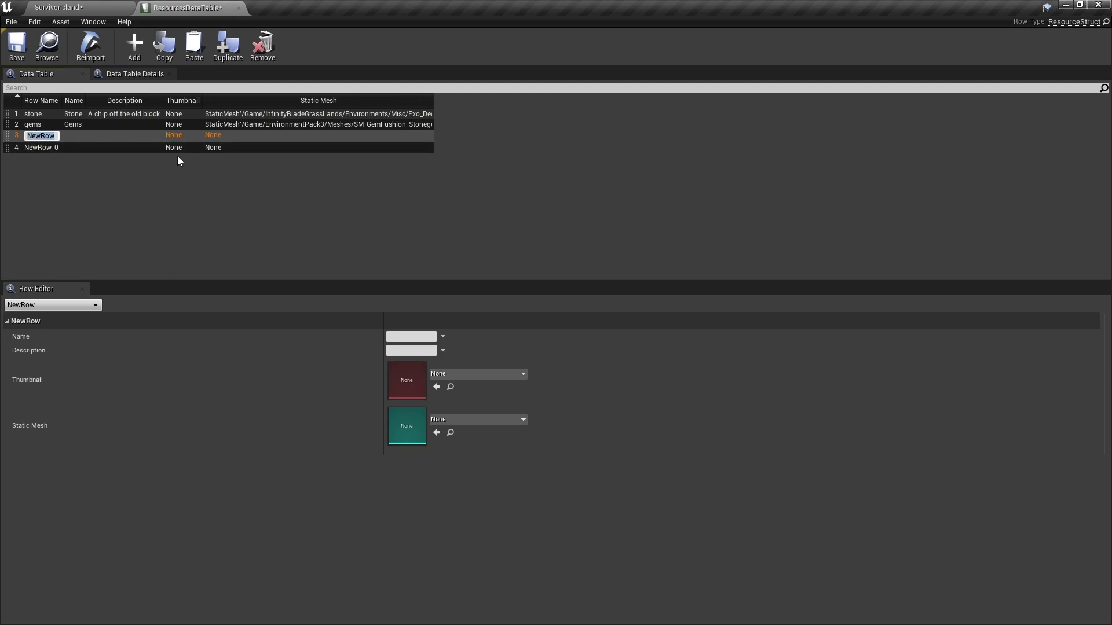
type("wood")
key("Return")
double_click(41, 146)
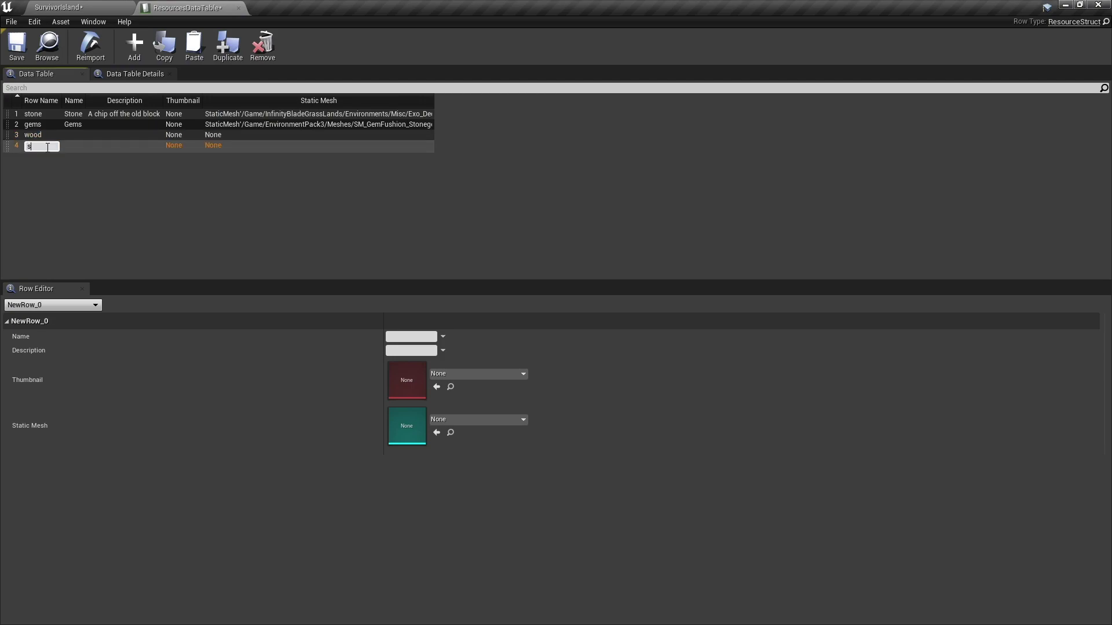
key("Return")
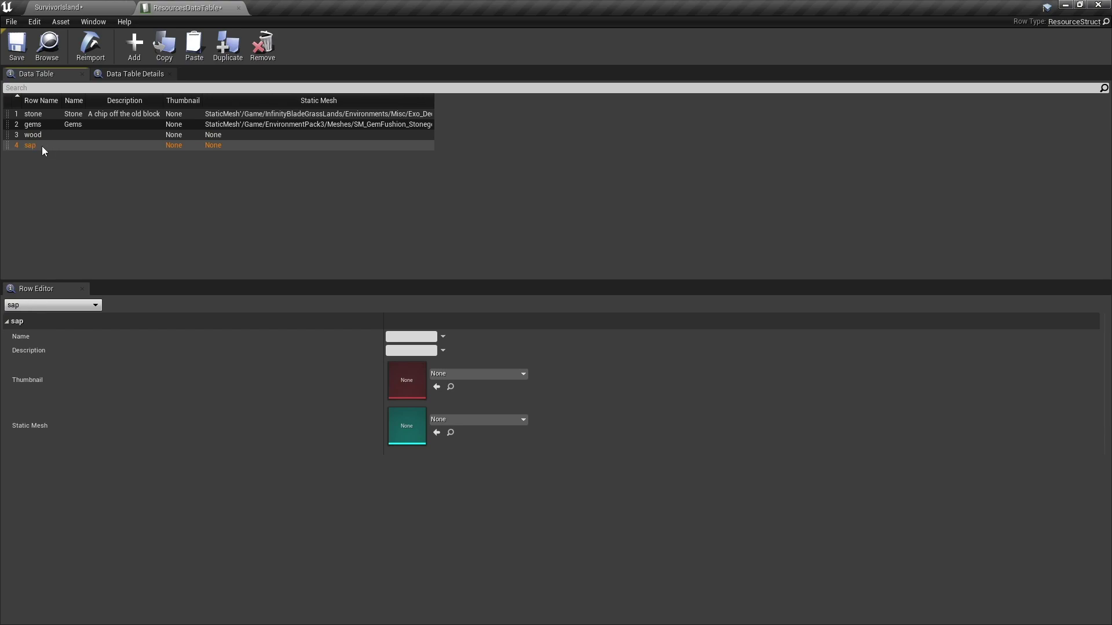
Set the wood row's Name to Wood
left_click(60, 136)
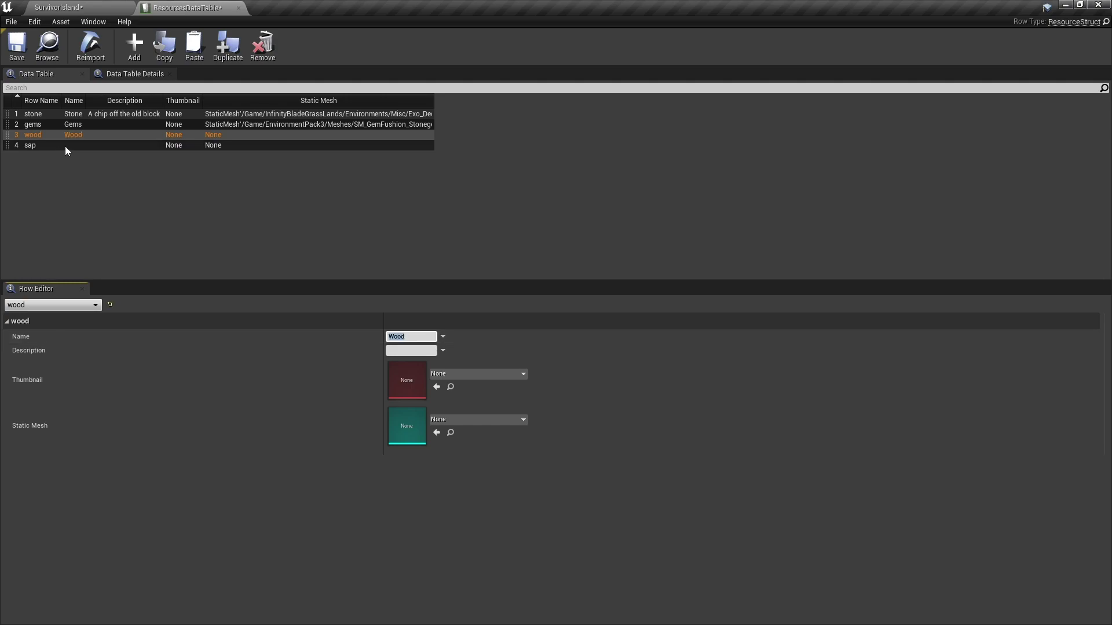
left_click(411, 349)
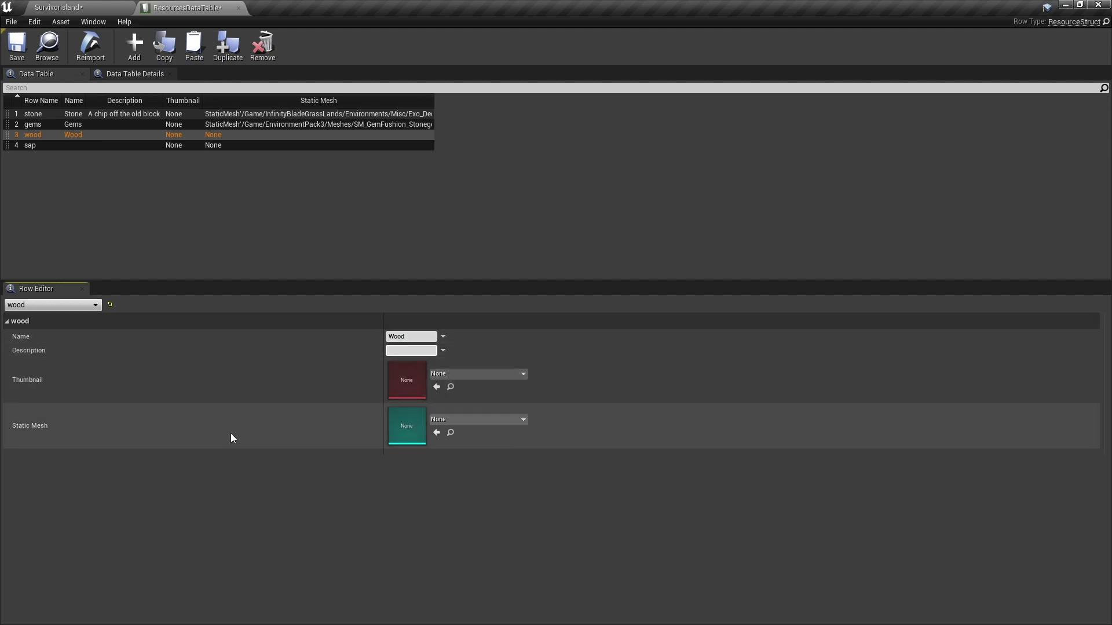
left_click(504, 425)
left_click(939, 7)
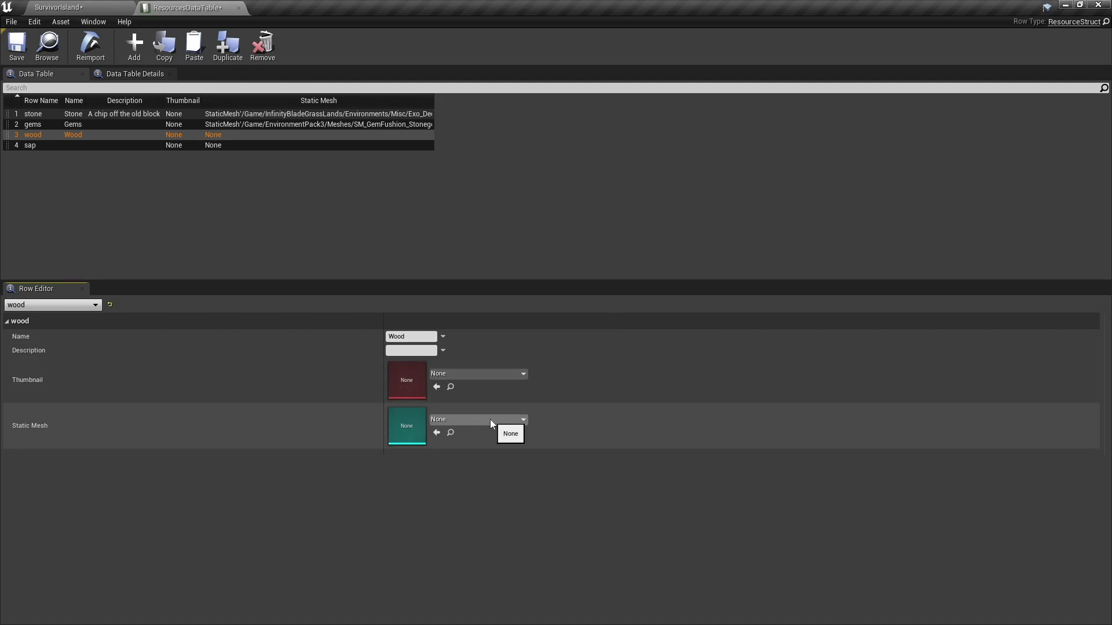
Browse the static meshes in the InfinityBladeGrassLands folder for a tree branch mesh to represent wood
left_click(88, 7)
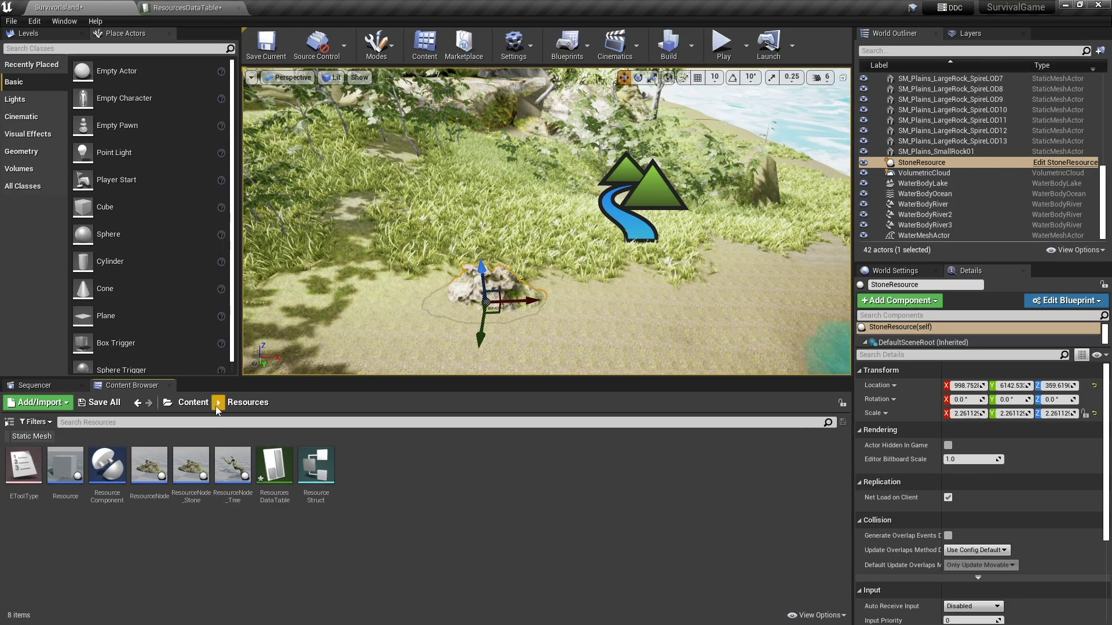
left_click(193, 402)
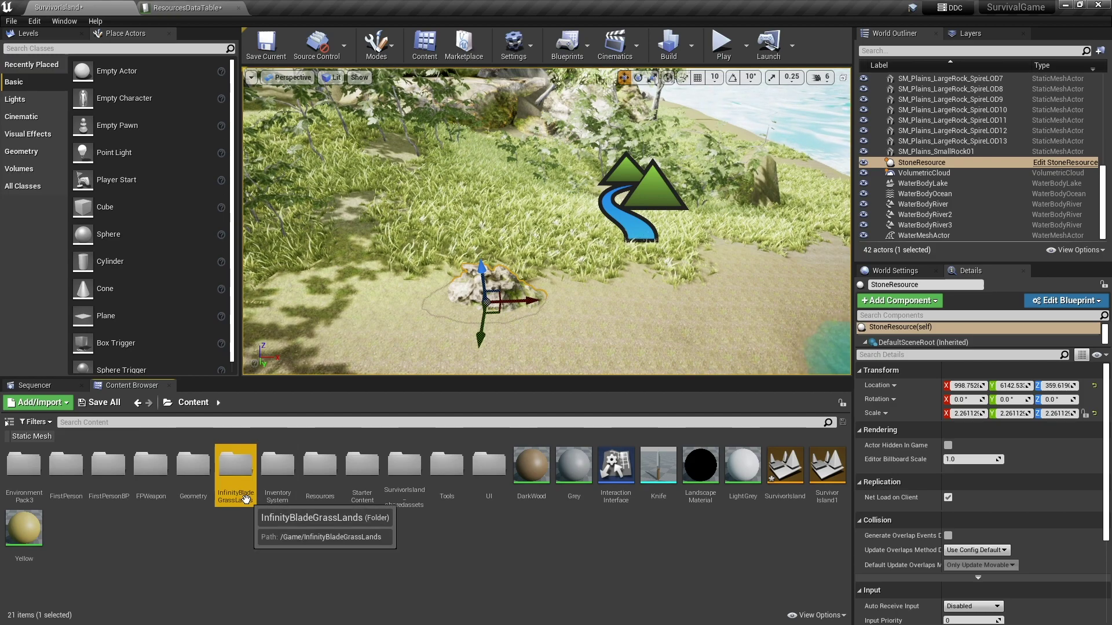
double_click(235, 468)
left_click(46, 437)
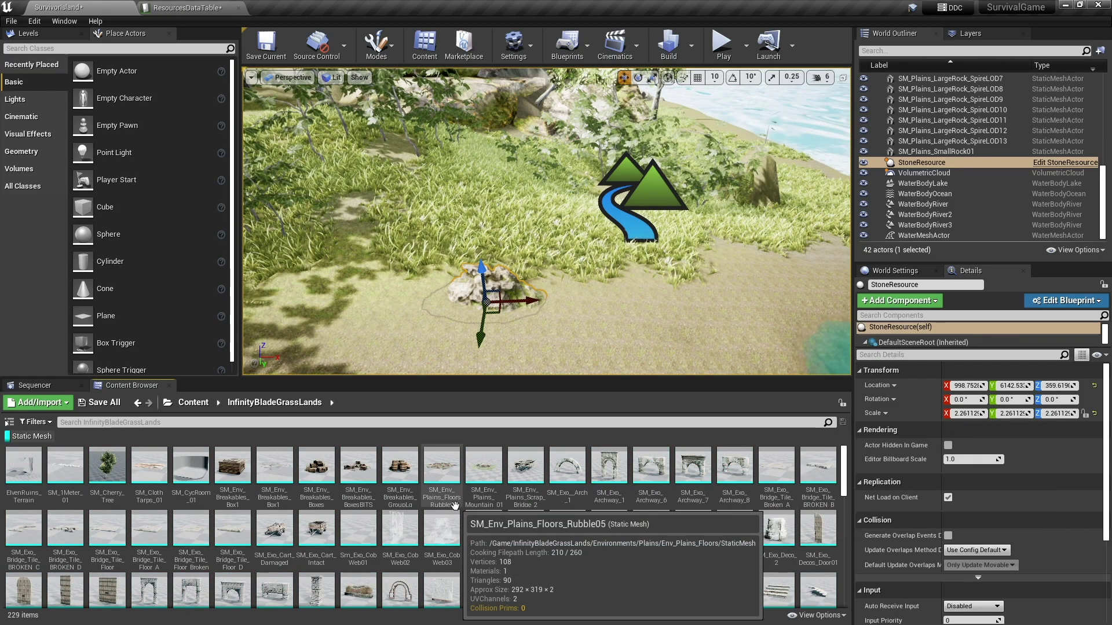
scroll(455, 505, "down", 10)
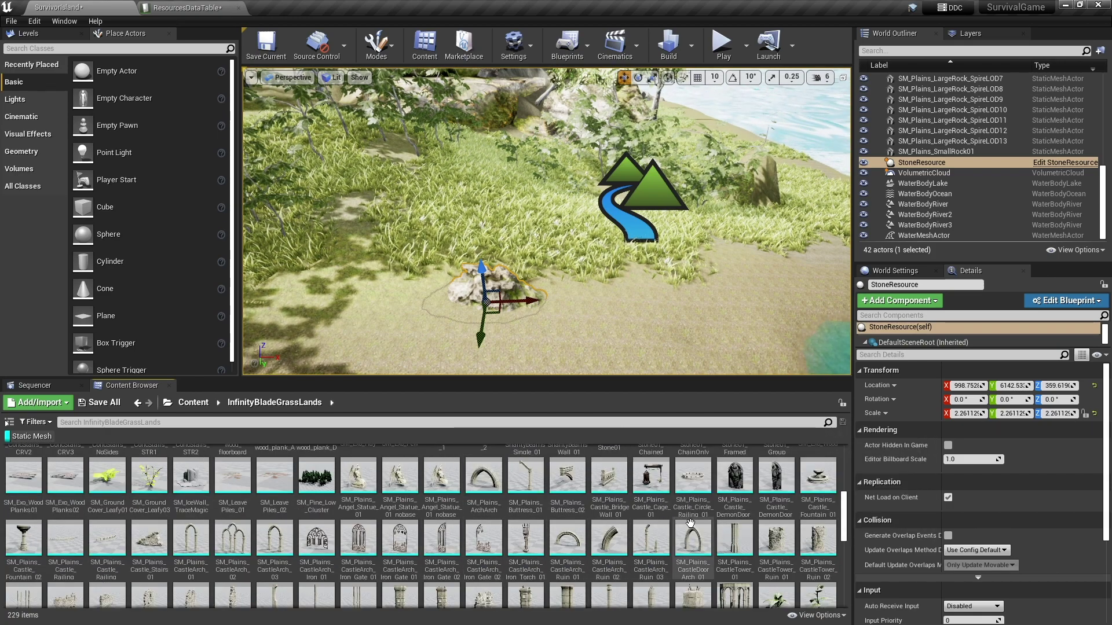
scroll(753, 518, "down", 5)
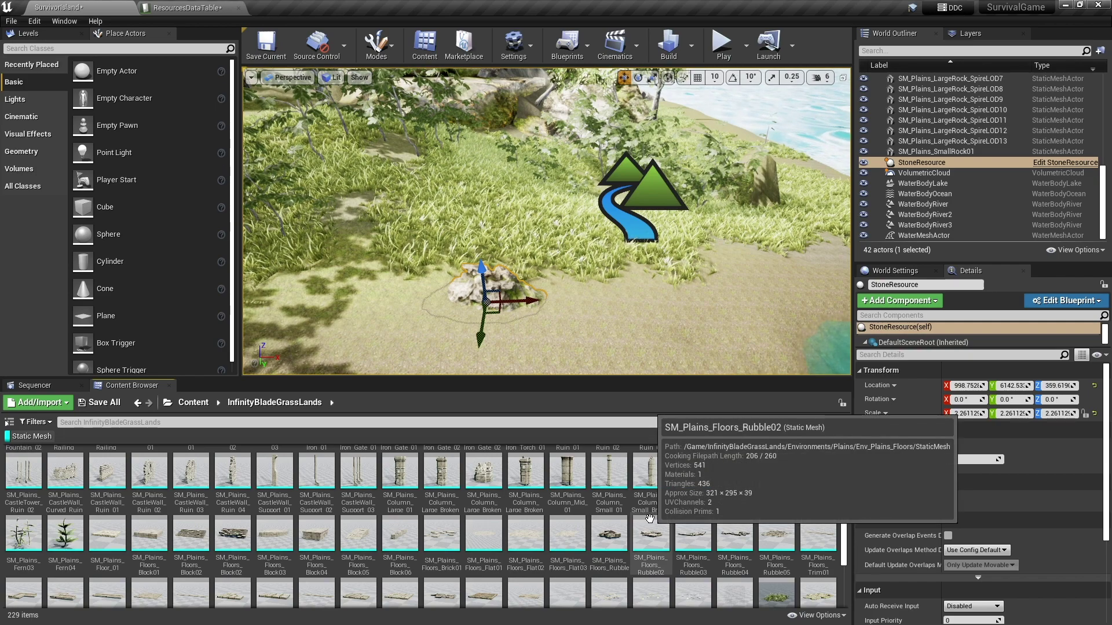
scroll(649, 518, "down", 4)
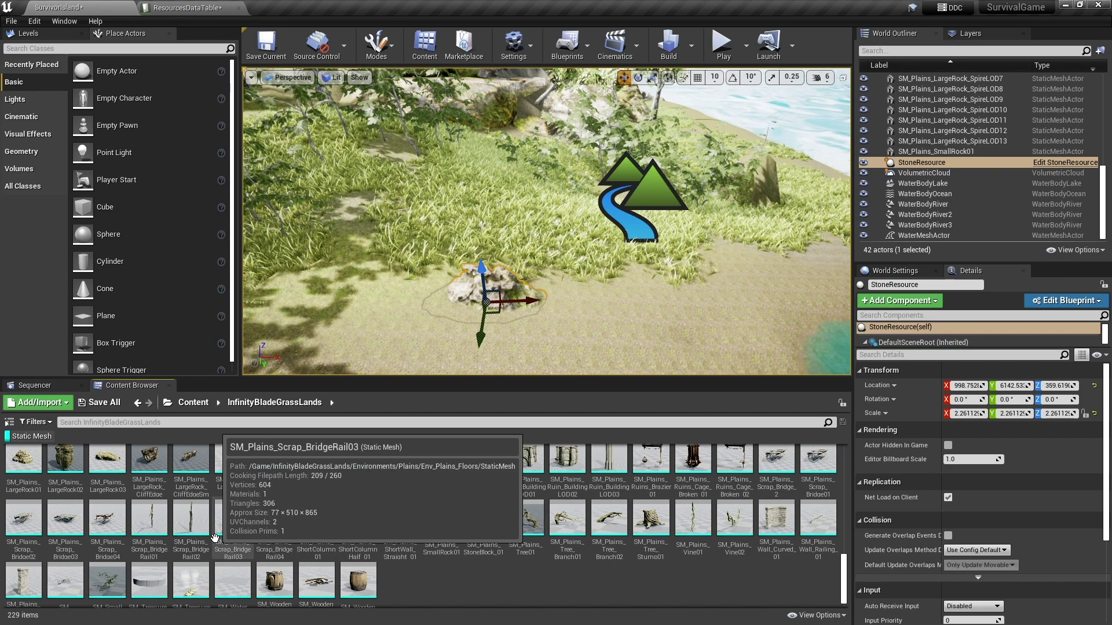
scroll(394, 521, "down", 1)
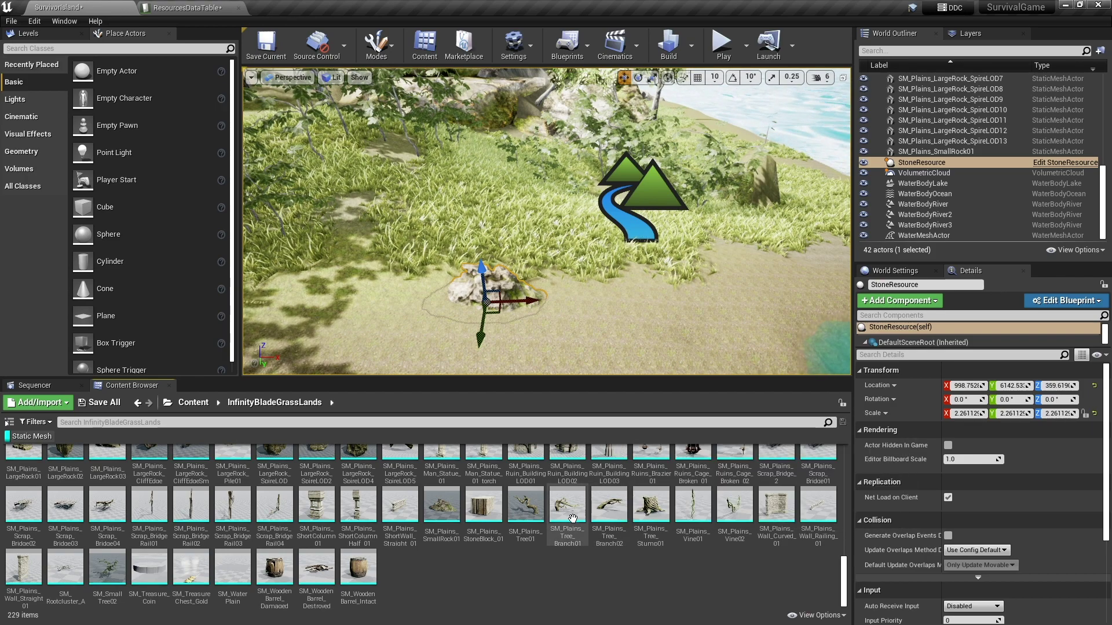
scroll(597, 549, "up", 1)
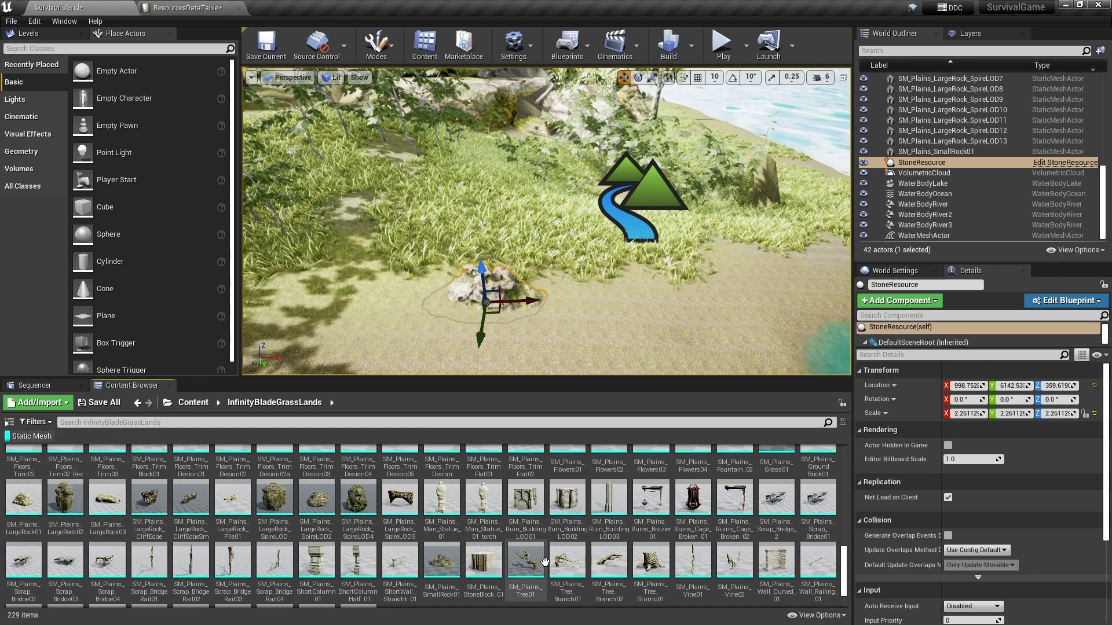
scroll(529, 520, "down", 1)
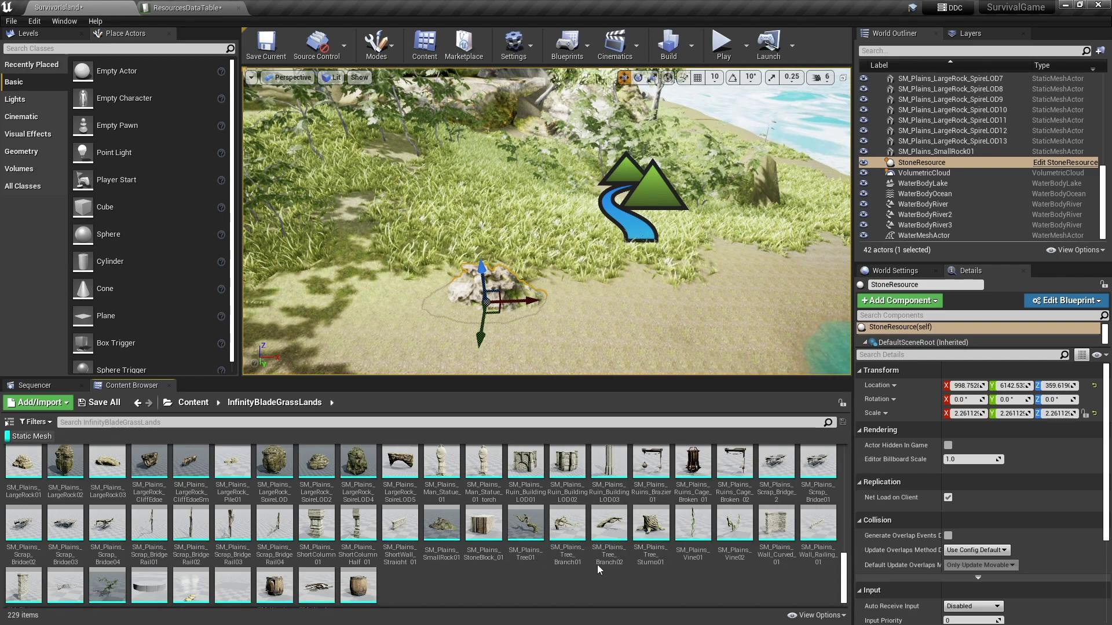
left_click(609, 527)
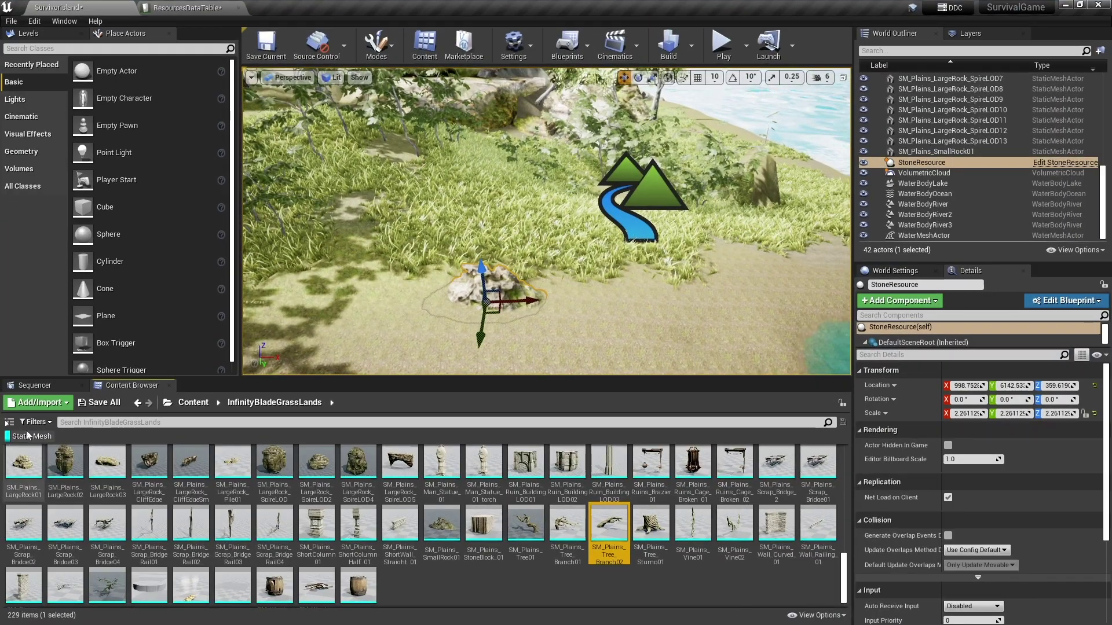
Reopen ResourcesDataTable from the Resources folder and set the wood row's Static Mesh to SM_Plains_Tree_Branch02
left_click(193, 402)
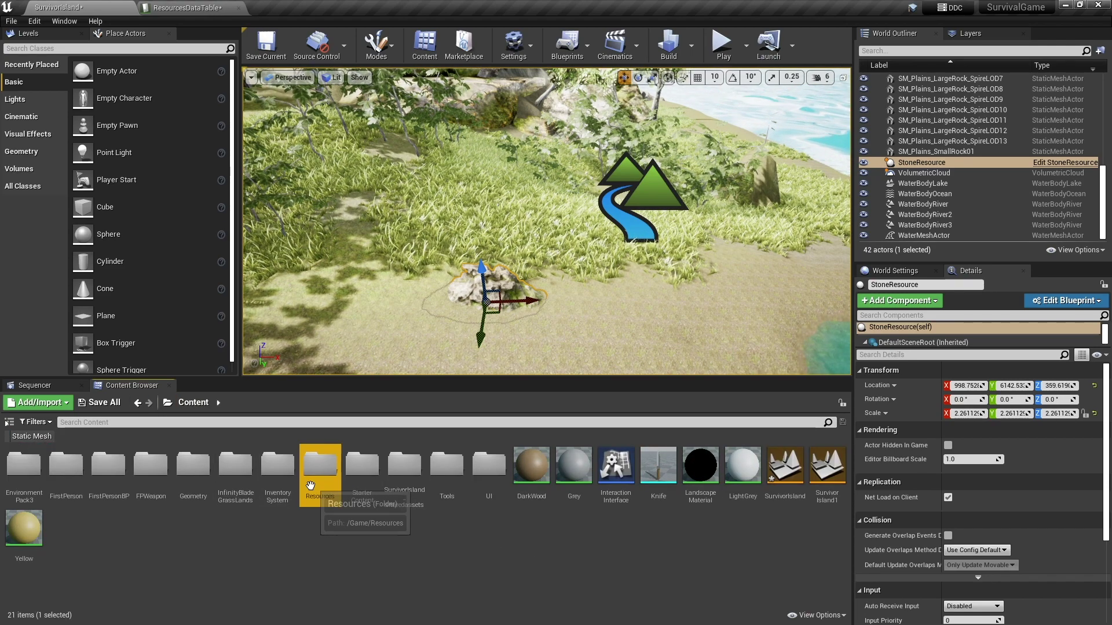
double_click(319, 466)
left_click(291, 478)
double_click(290, 477)
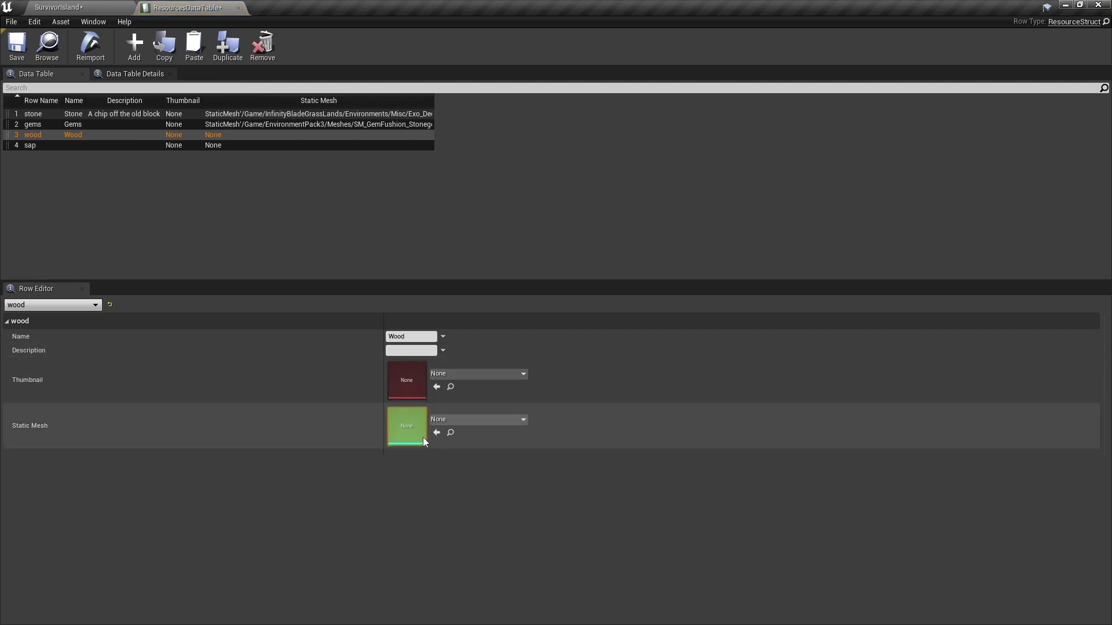
left_click(448, 423)
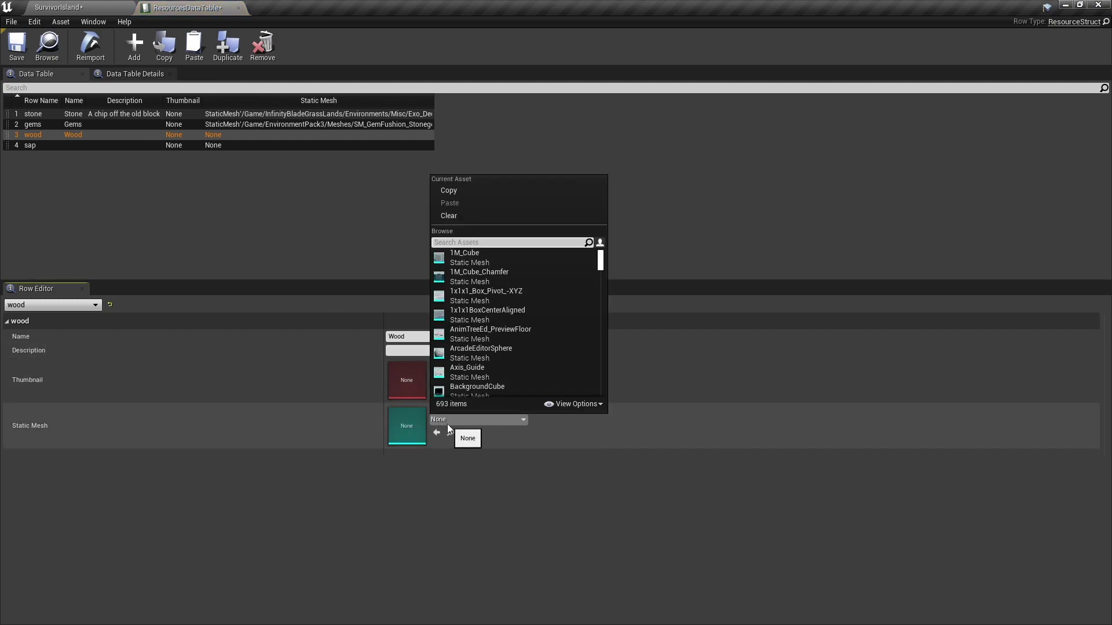
type("plains tree")
left_click(527, 293)
left_click(533, 291)
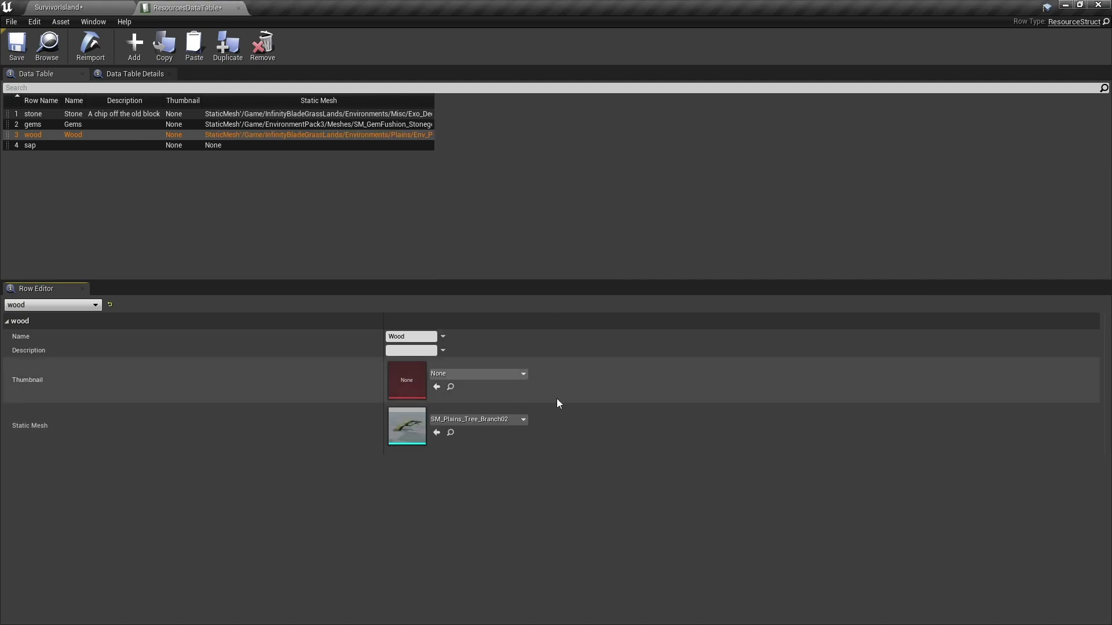
Set the sap row's Static Mesh to SM_MerchantShip_Bottle_01
left_click(181, 145)
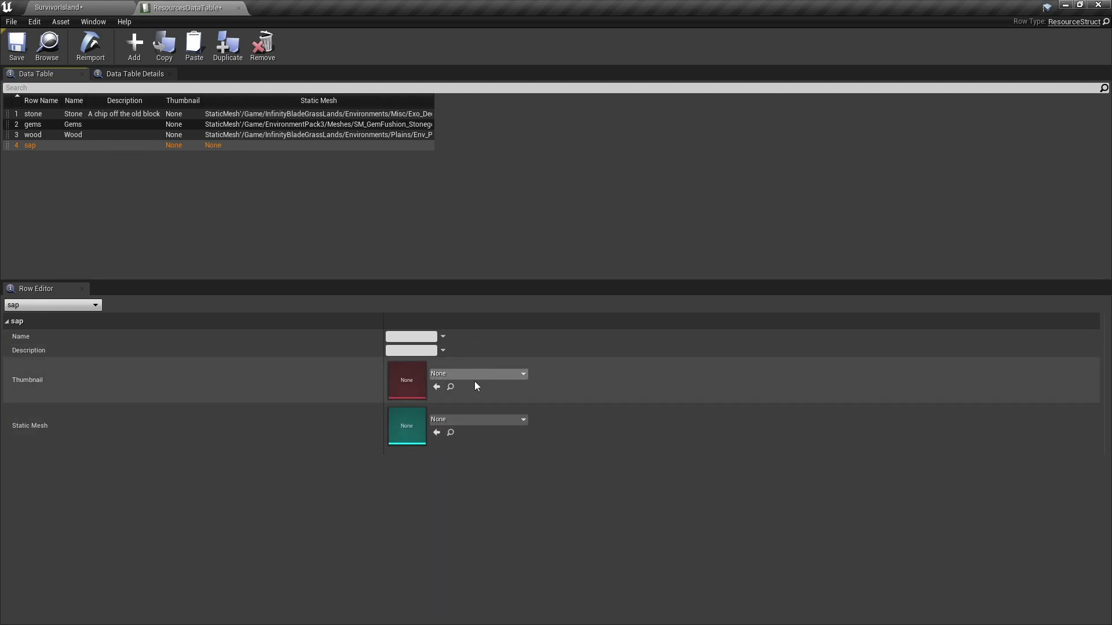
left_click(481, 418)
type("bottle")
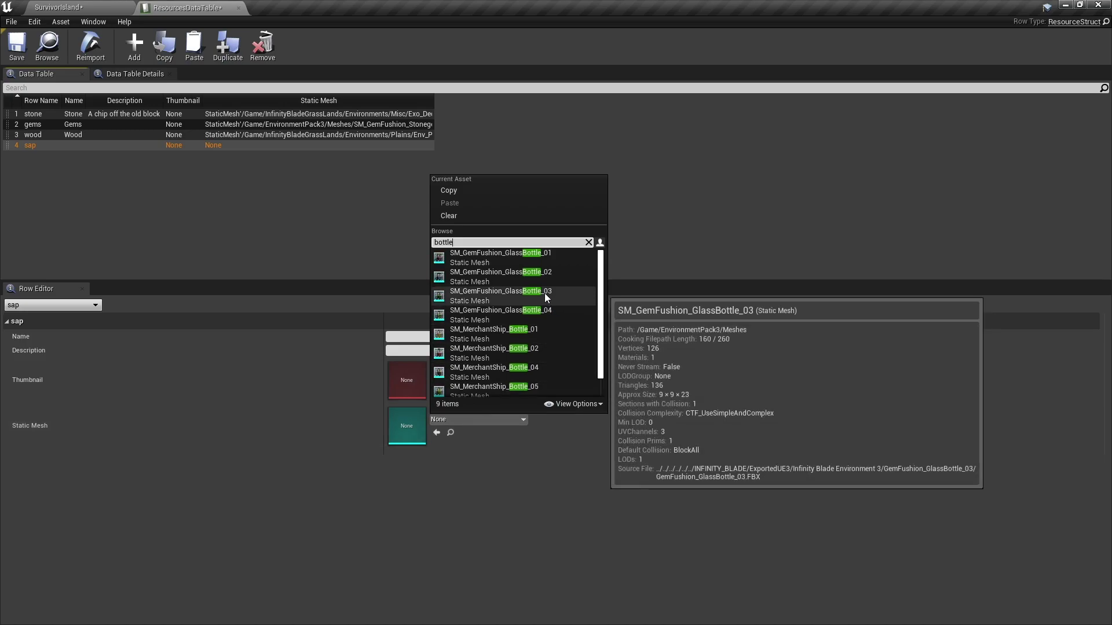
left_click(537, 334)
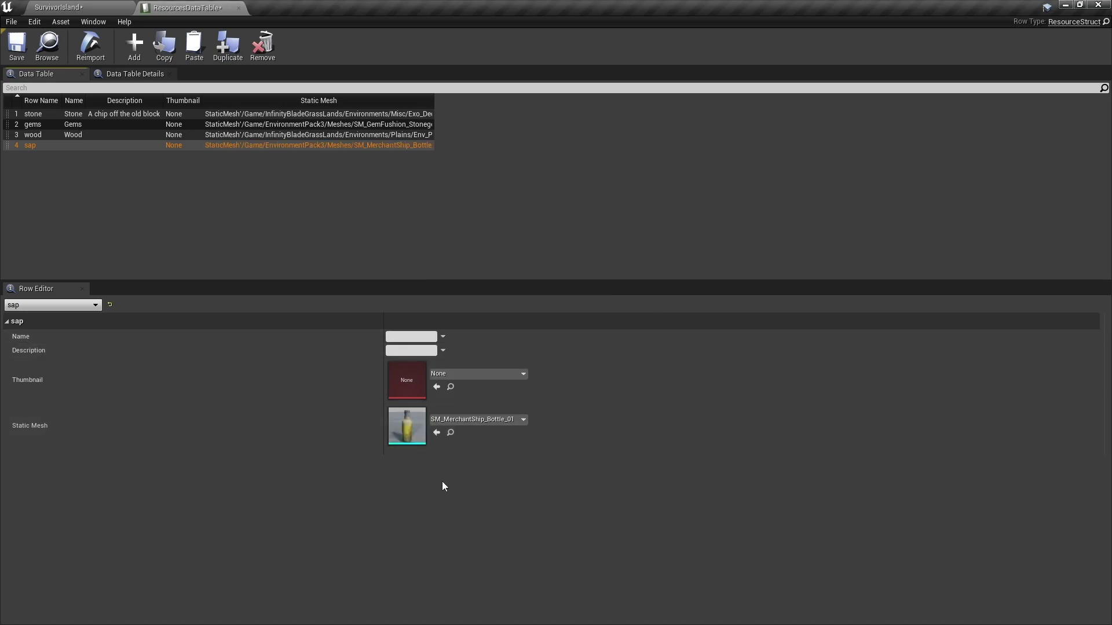
Set the sap row's Name to Sap and save the data table
left_click(395, 336)
type("Sap")
key("Return")
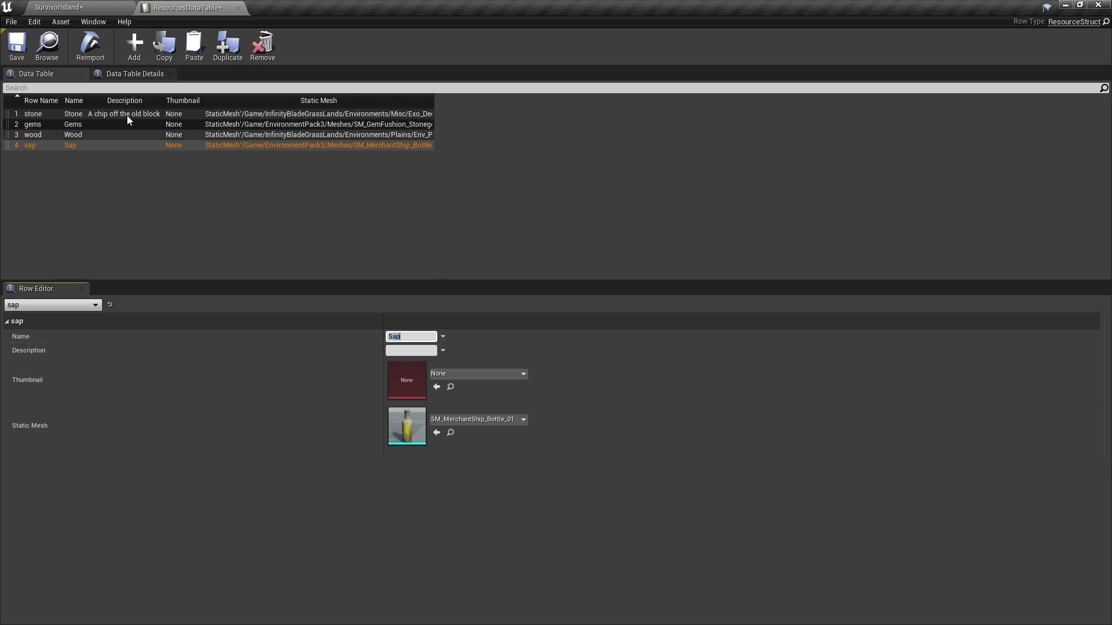
left_click(16, 45)
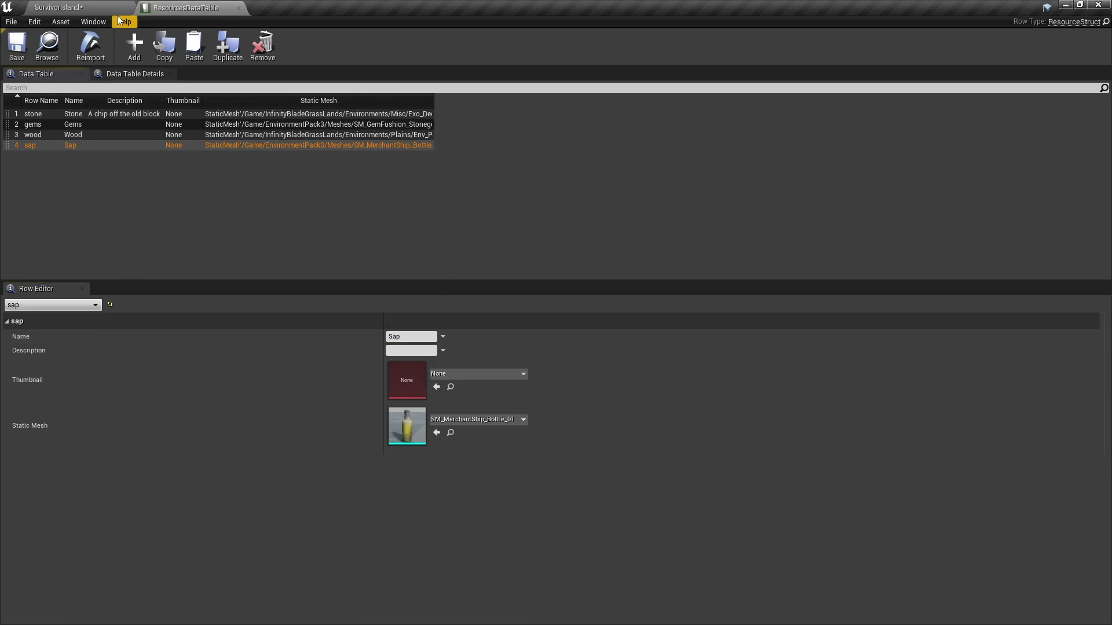
Open ResourceNode_Tree and rename its ResourceComponent's Resources keys from stone and gems to wood and sap
left_click(69, 7)
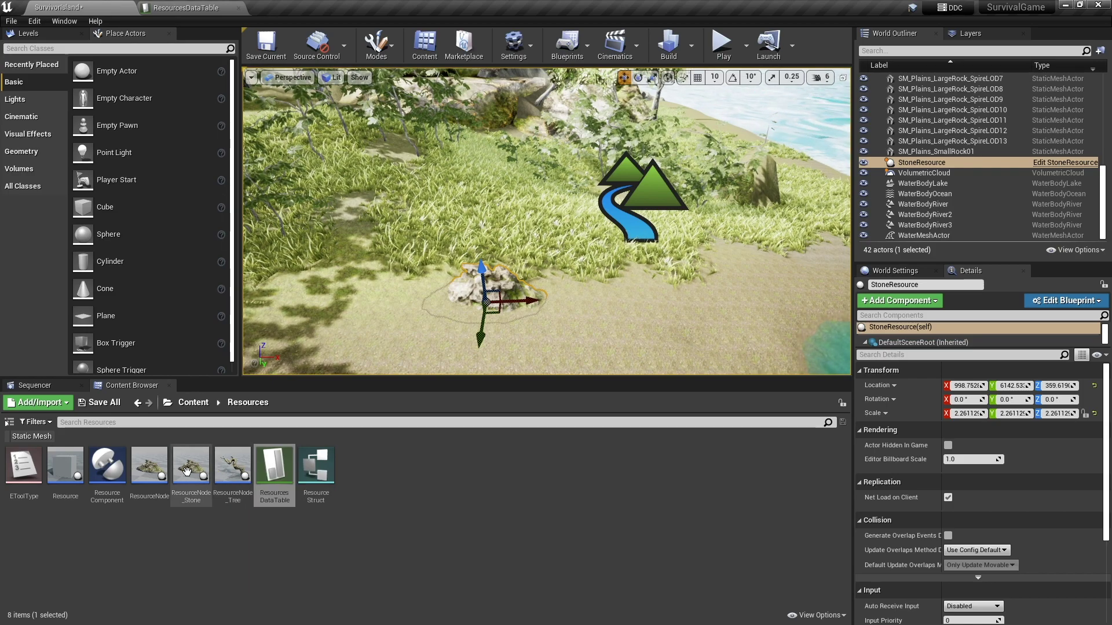
double_click(232, 466)
left_click(552, 120)
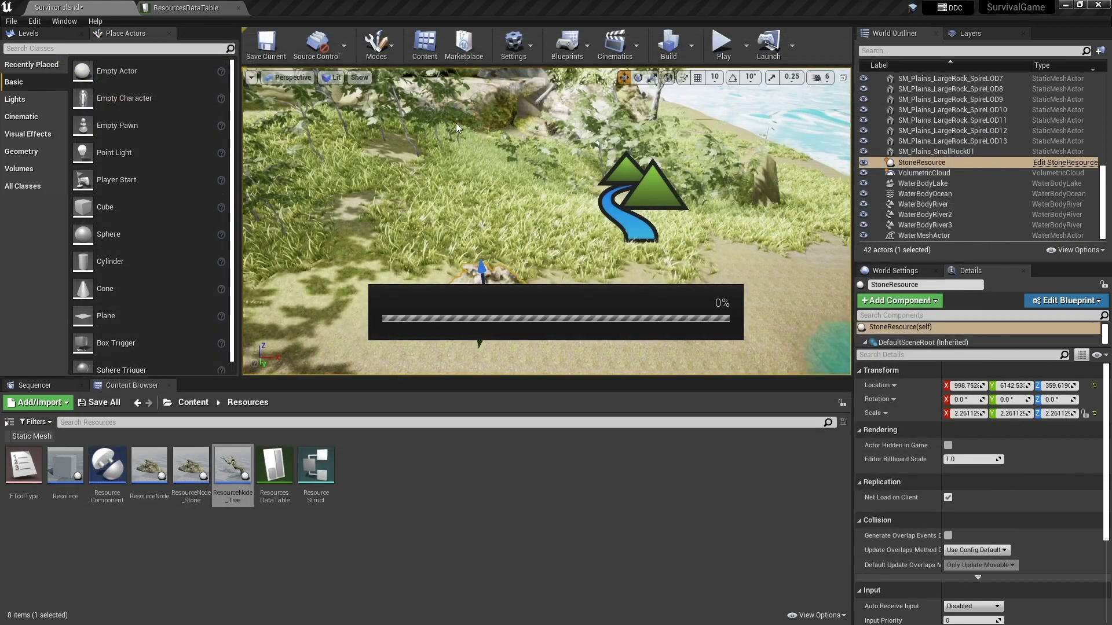
left_click(122, 138)
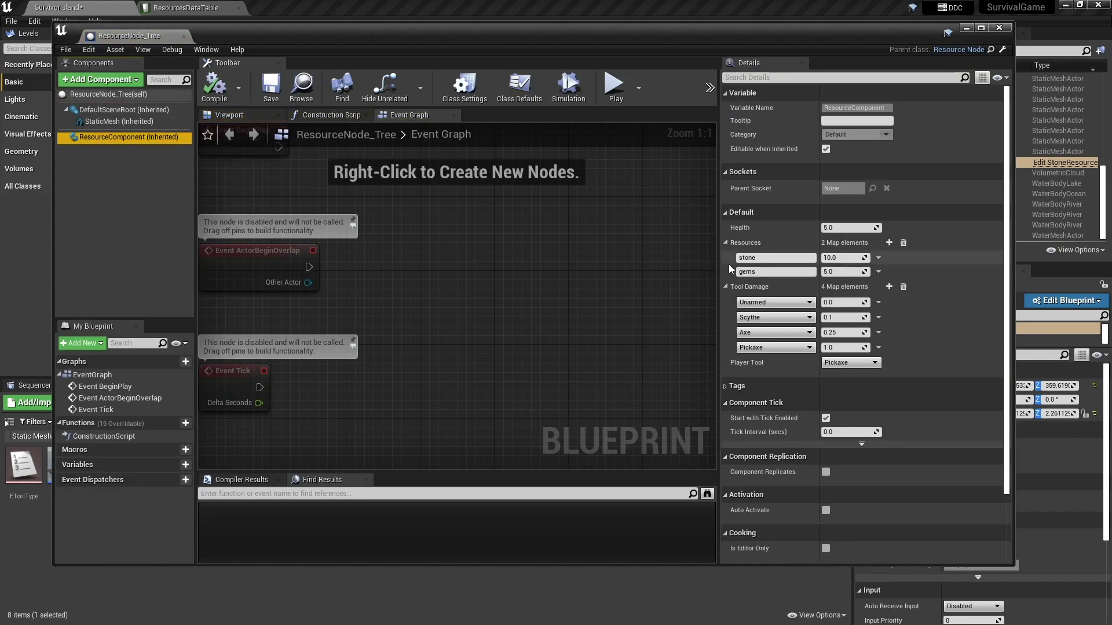
left_click(772, 257)
type("woo")
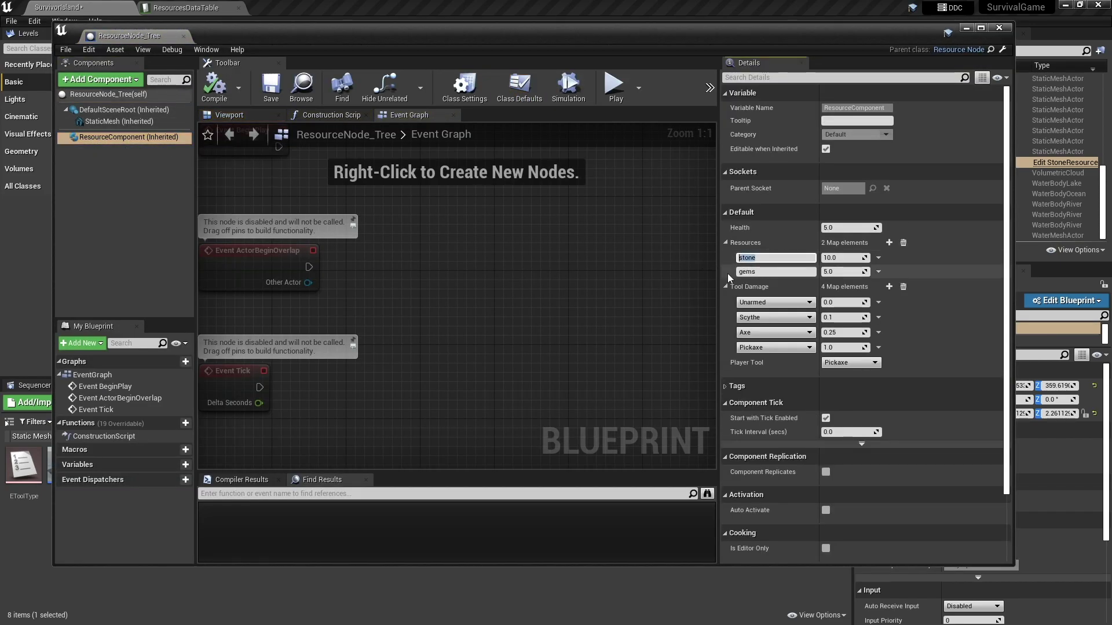
type("d")
key("Tab")
key("Tab")
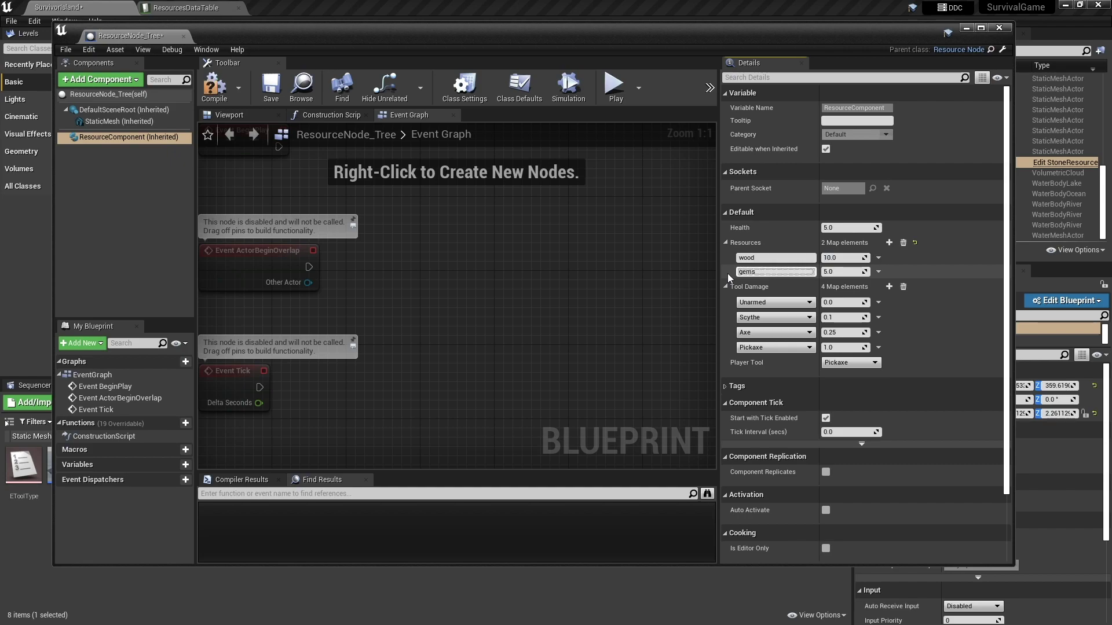
type("sap")
key("Delete")
key("Delete")
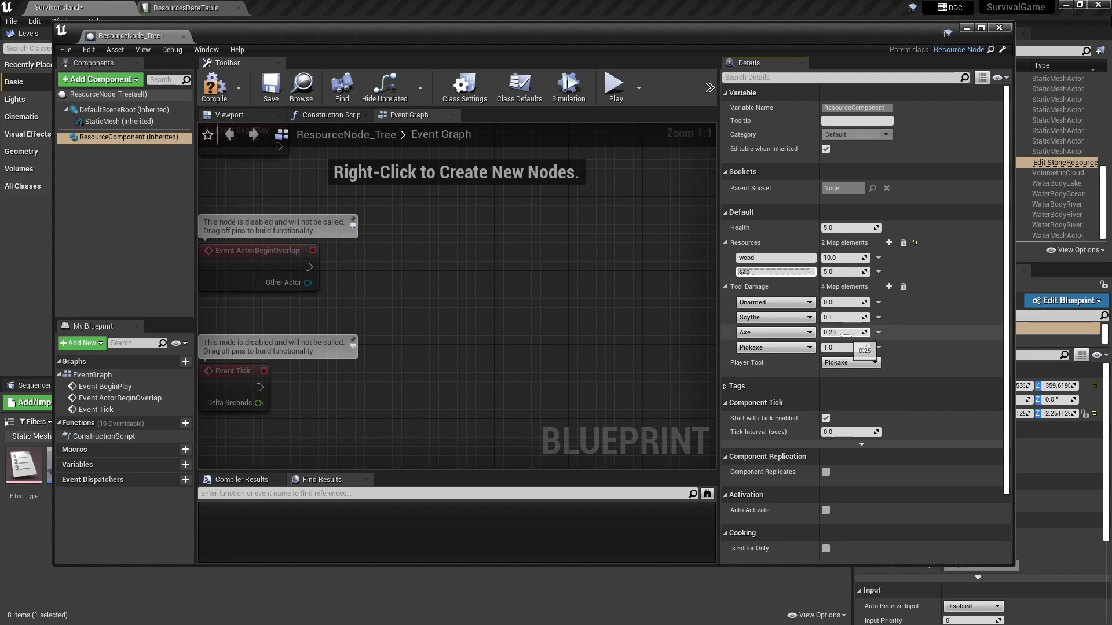
Set the ResourceComponent's Tool Damage values to Unarmed 0.25, Scythe 0.2, Axe 1.0 and Pickaxe 0.5
left_click(837, 301)
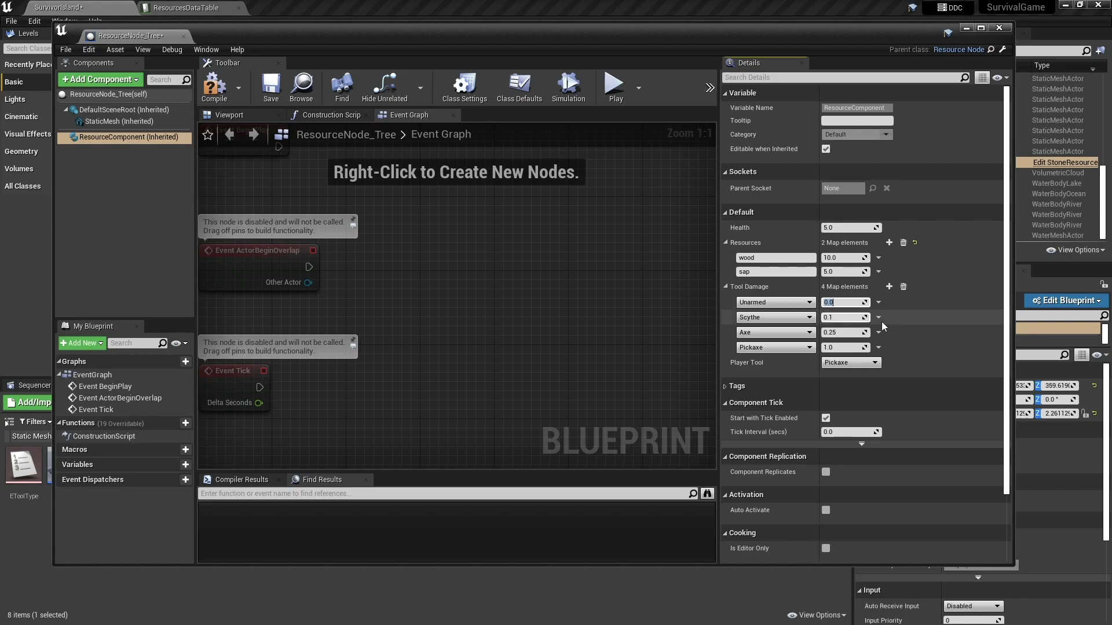
type("0.25")
key("Tab")
key("Tab")
key("Tab")
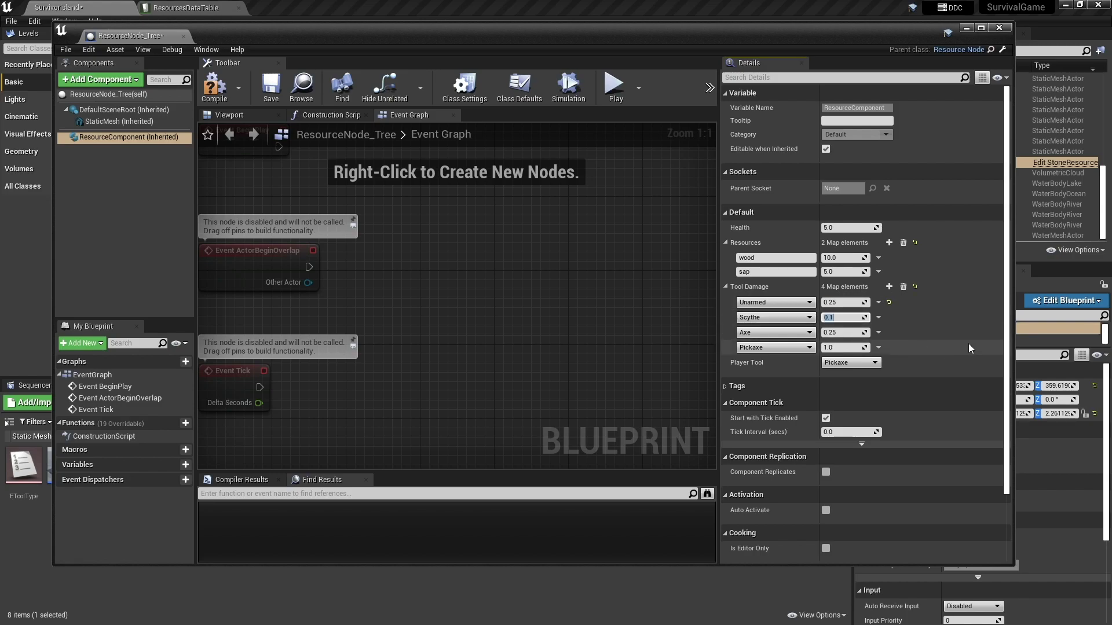
type("0.2")
key("Tab")
key("Tab")
key("Tab")
type("1.0")
key("Tab")
key("Tab")
key("Tab")
type("0.5")
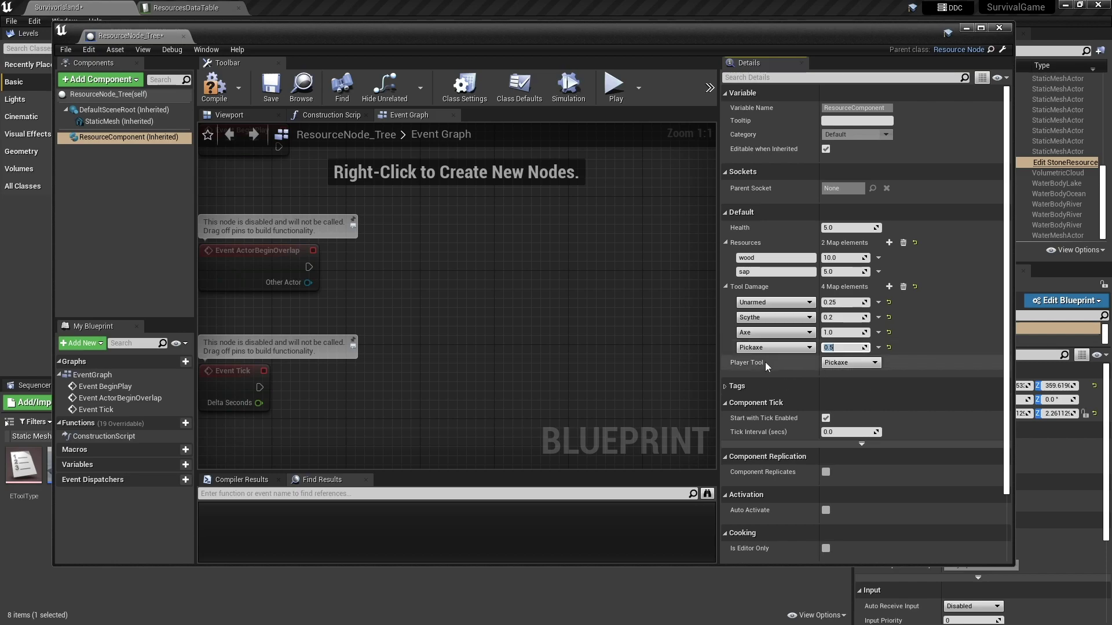
Compile the ResourceNode_Tree blueprint and close its editor
left_click(855, 367)
left_click(797, 380)
left_click(215, 87)
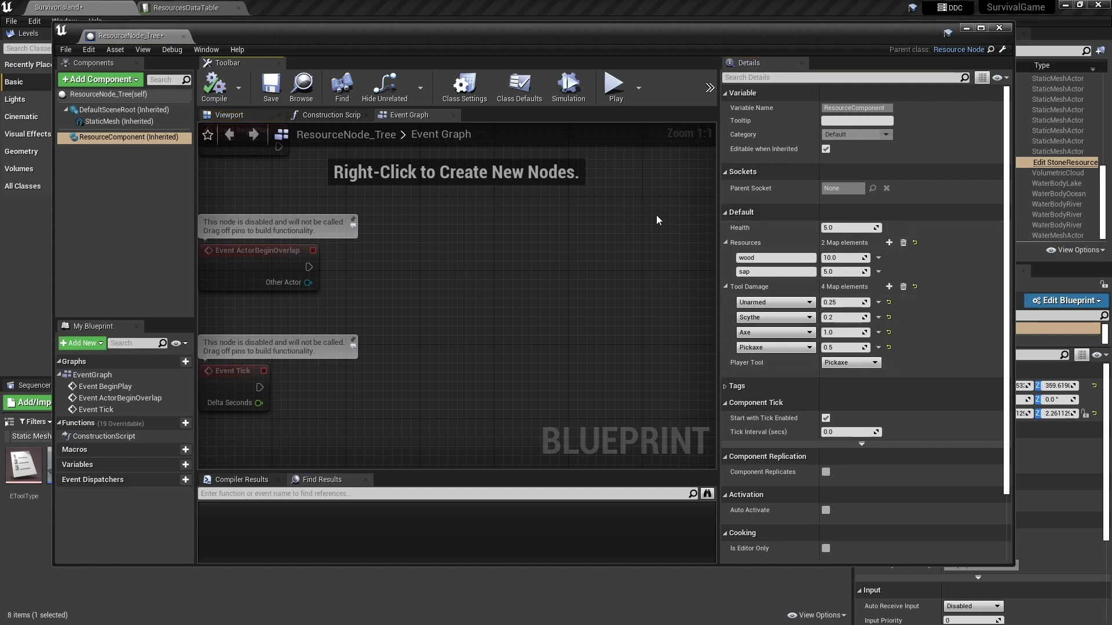
left_click(998, 29)
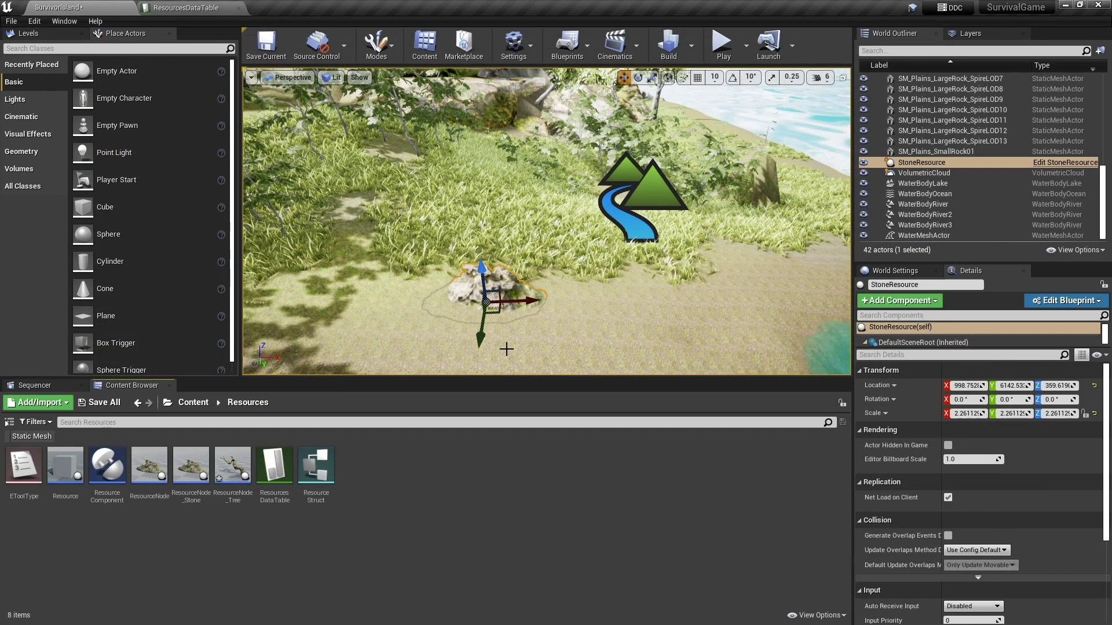
Place a ResourceNode_Tree instance from the Resources folder on the ground near the stone resource in the level
left_click(194, 402)
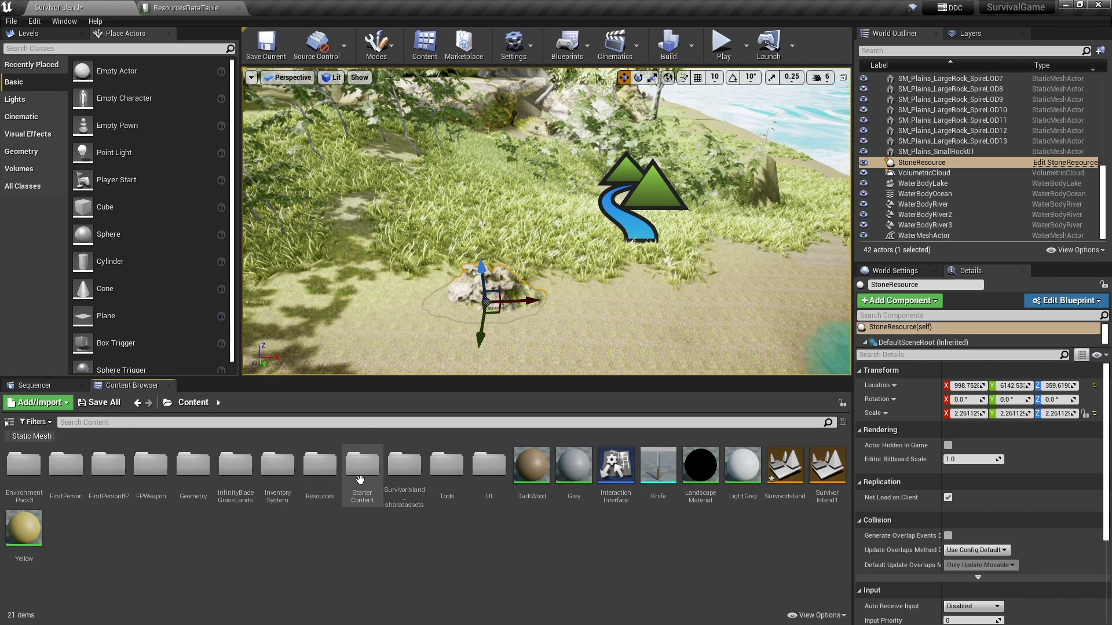
double_click(320, 465)
left_click(244, 465)
left_click_drag(245, 464, 636, 324)
left_click_drag(551, 367, 614, 405)
right_click_drag(637, 289, 504, 254)
key("w")
Play the level and test harvesting the stone and tree resource nodes with the equipped pickaxe, ending the session when finished
left_click(723, 43)
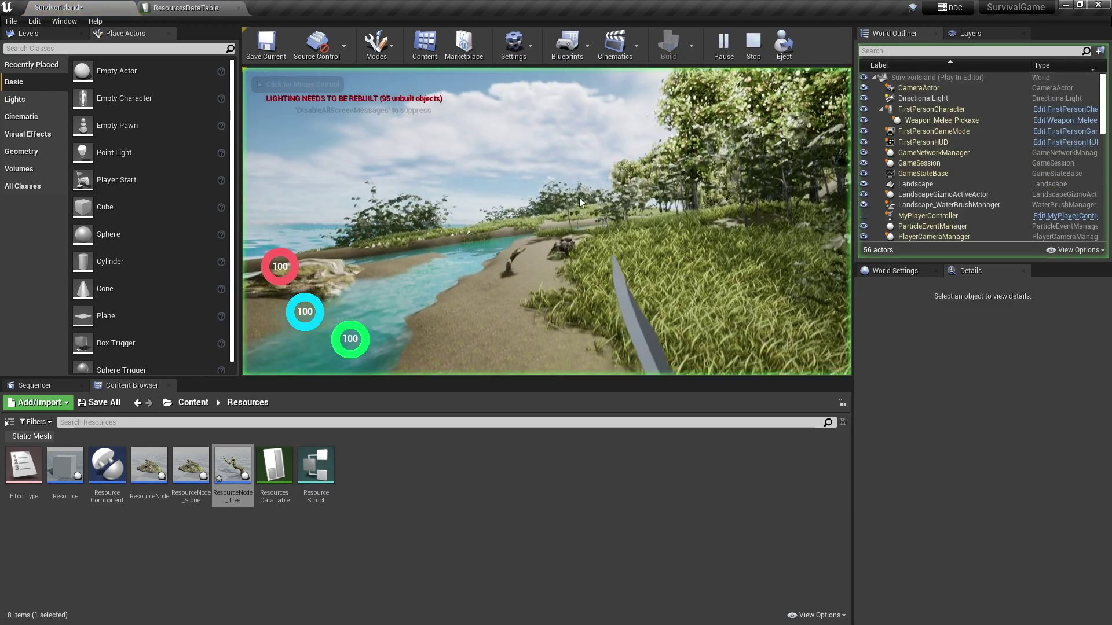
key("w")
key("w")
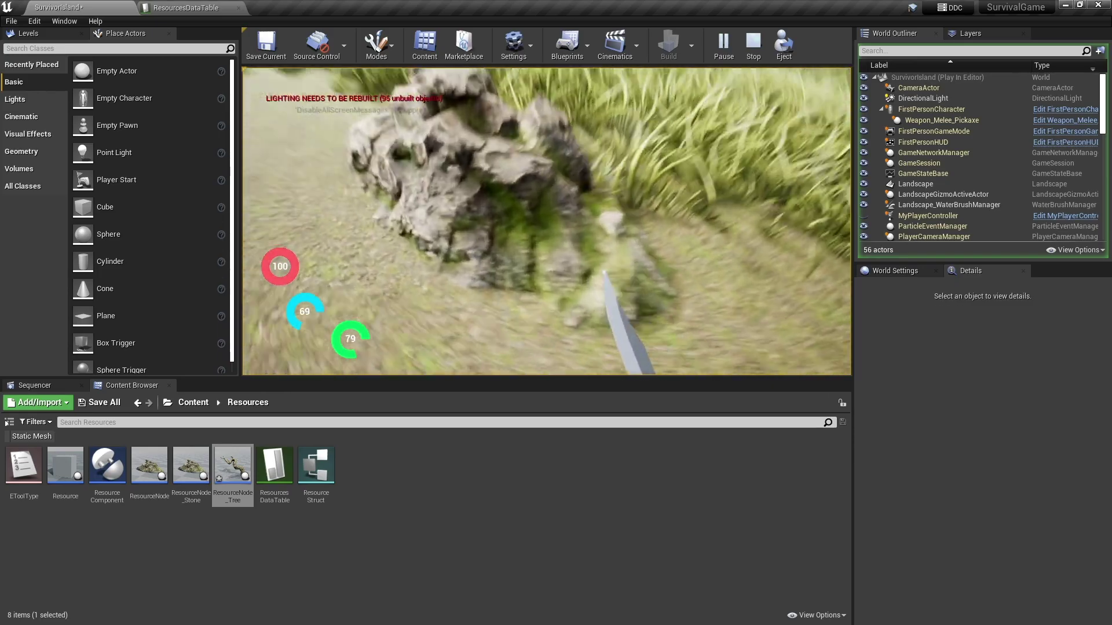
key("w")
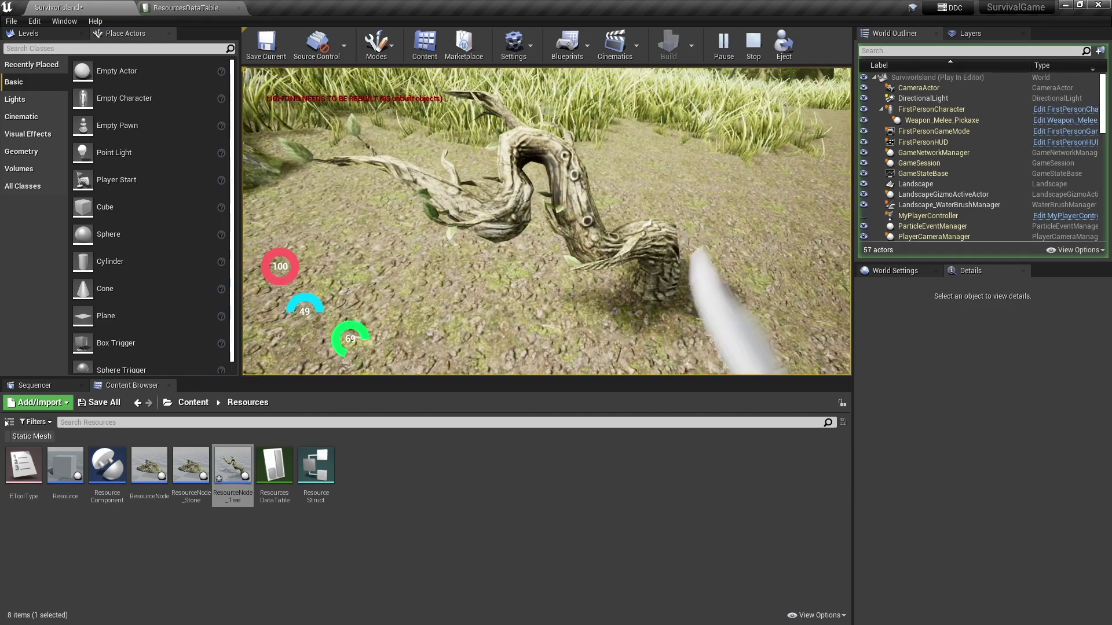
key("w")
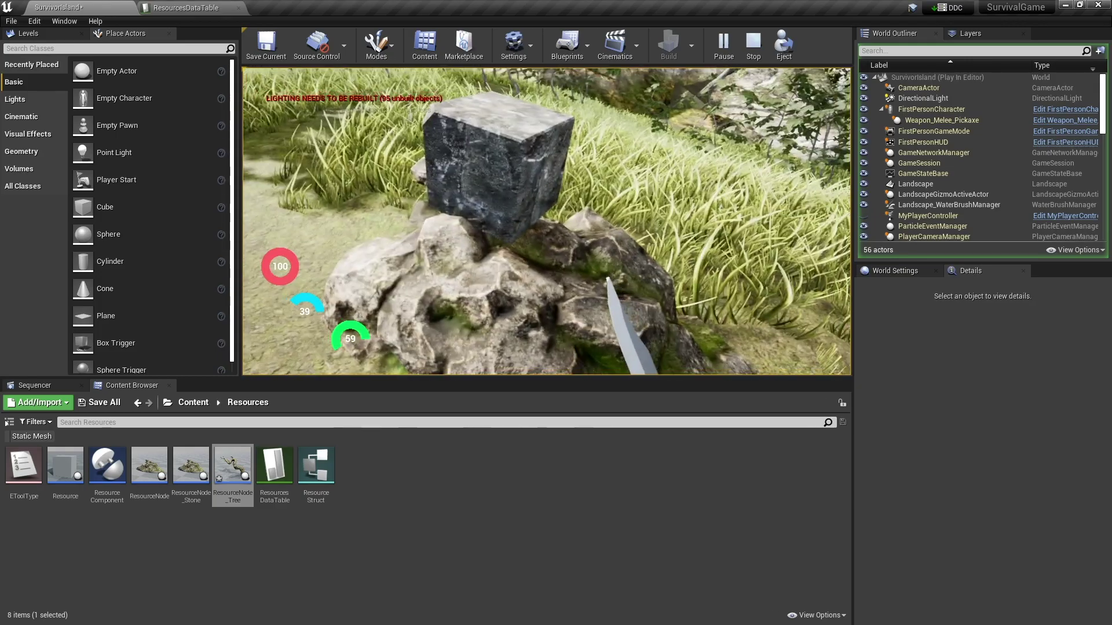
key("Escape")
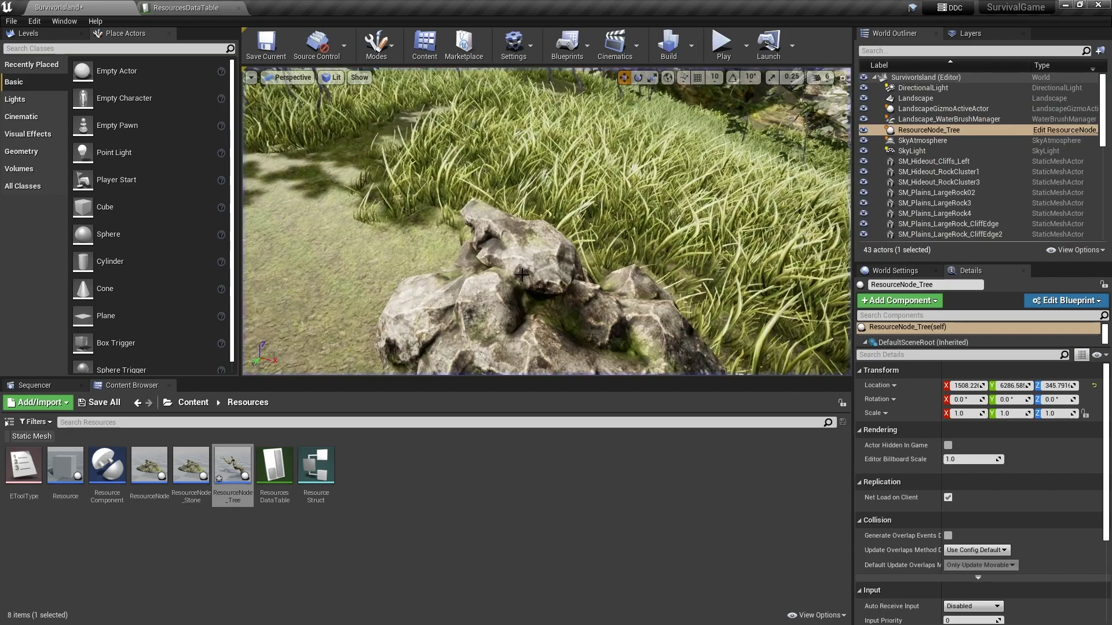
double_click(229, 467)
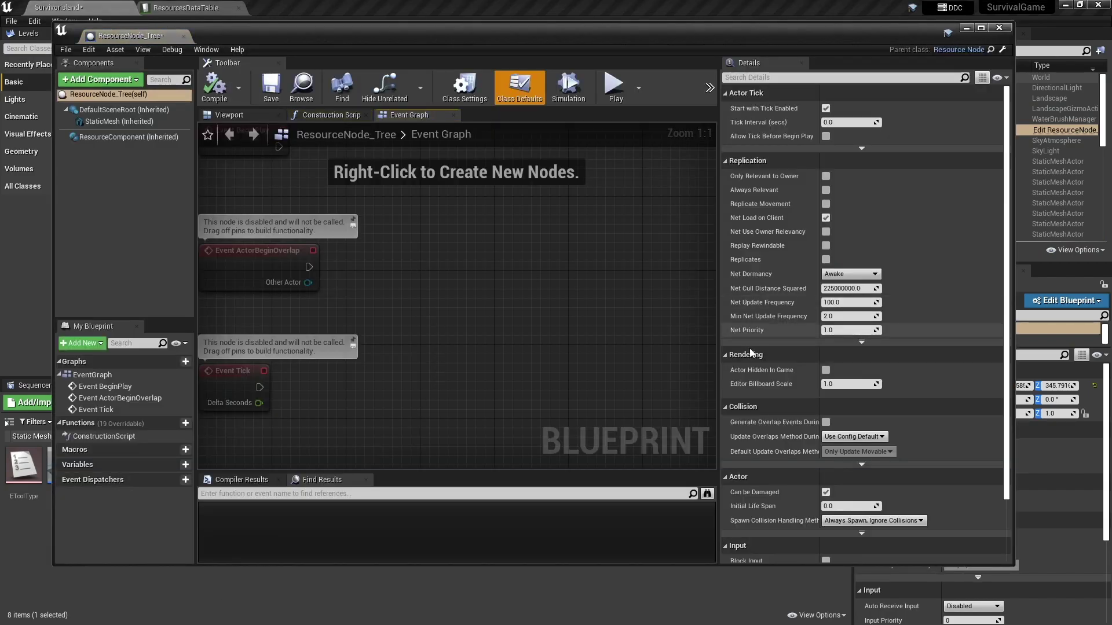
left_click_drag(244, 42, 367, 55)
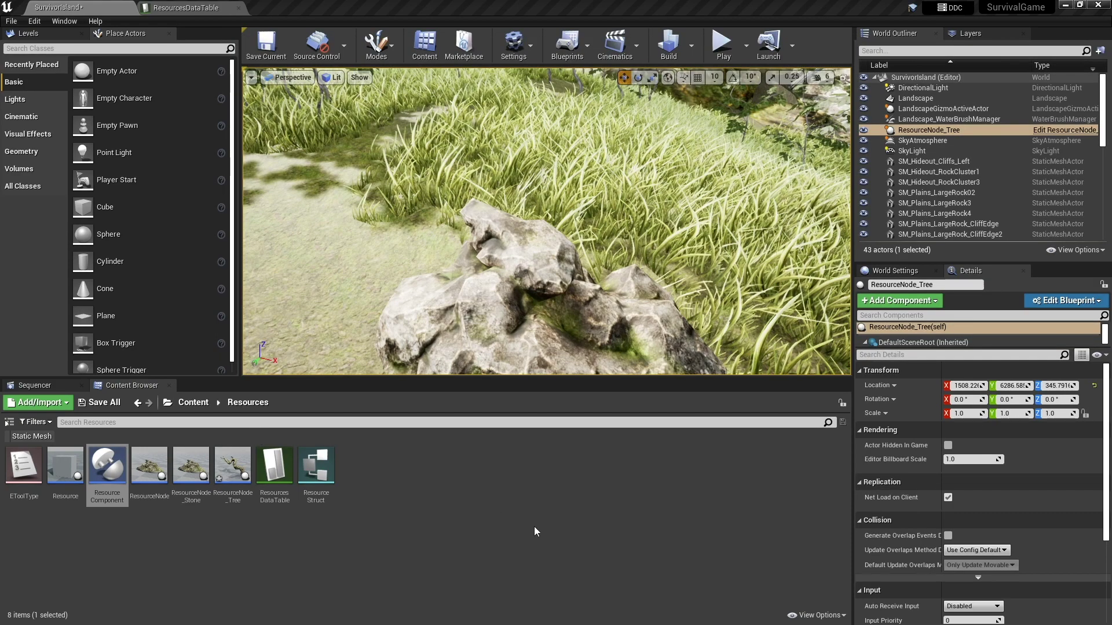
left_click(553, 499)
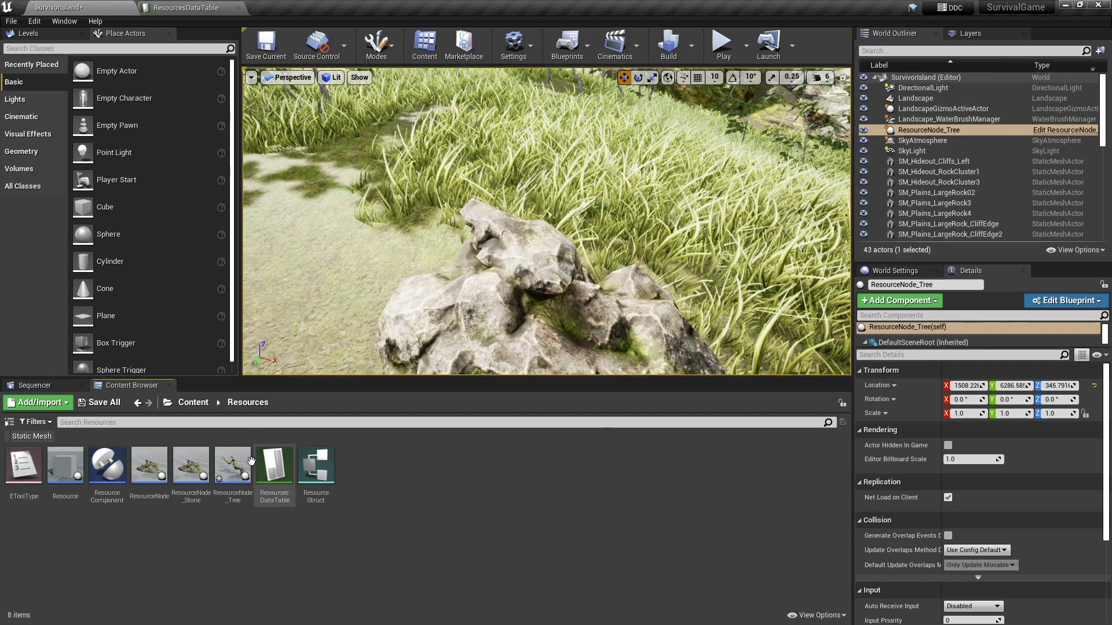
Open Weapon_Melee_Axe from the Tools folder in the full blueprint editor
left_click(194, 403)
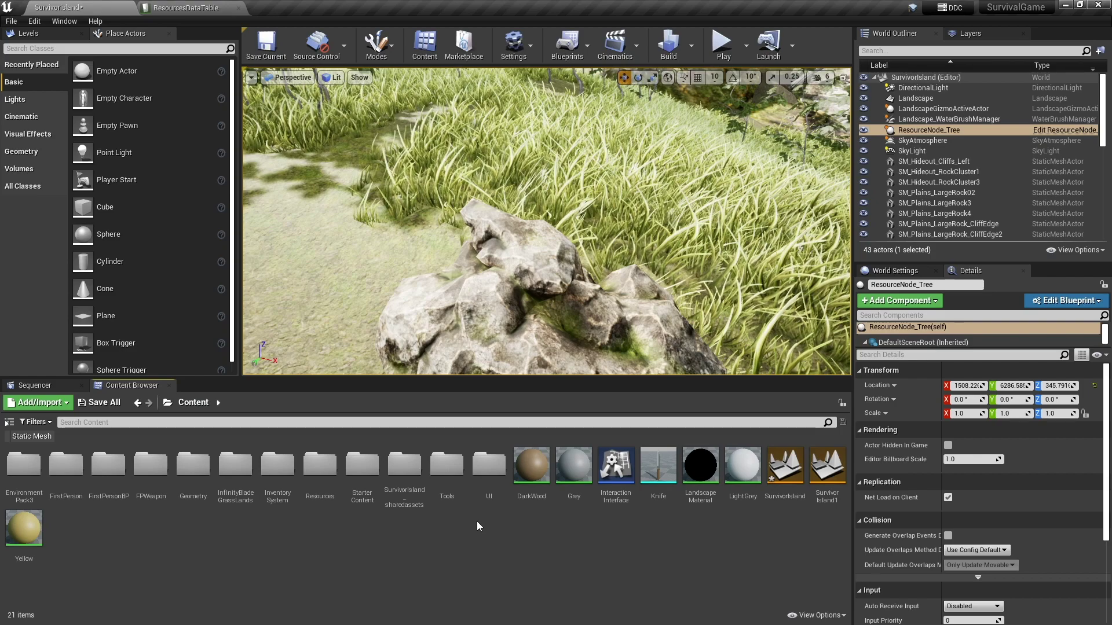
double_click(447, 466)
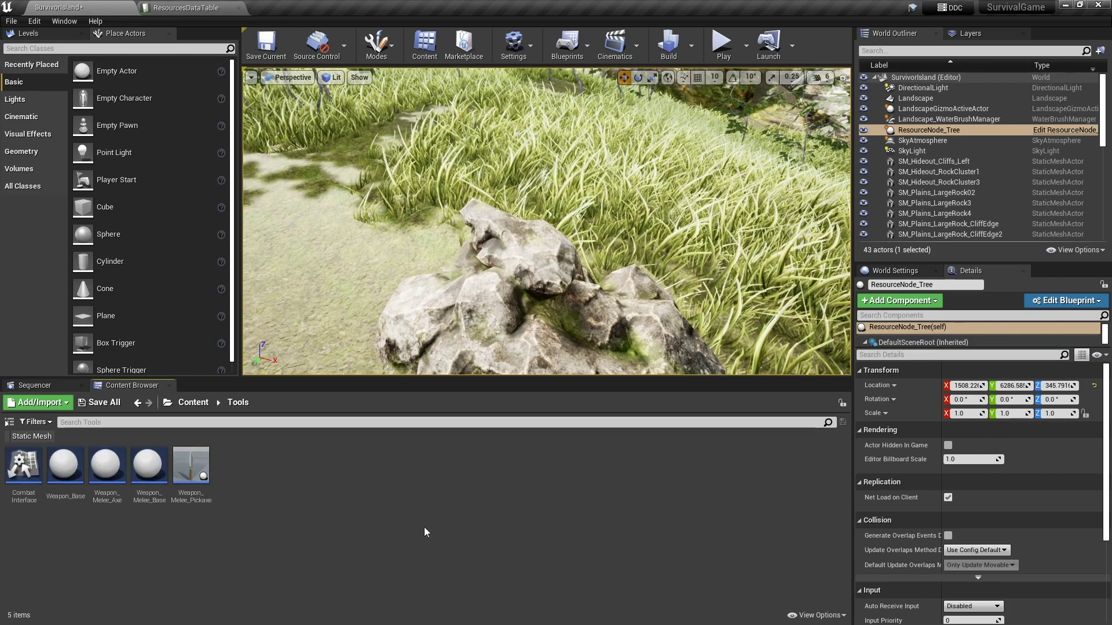
left_click(106, 478)
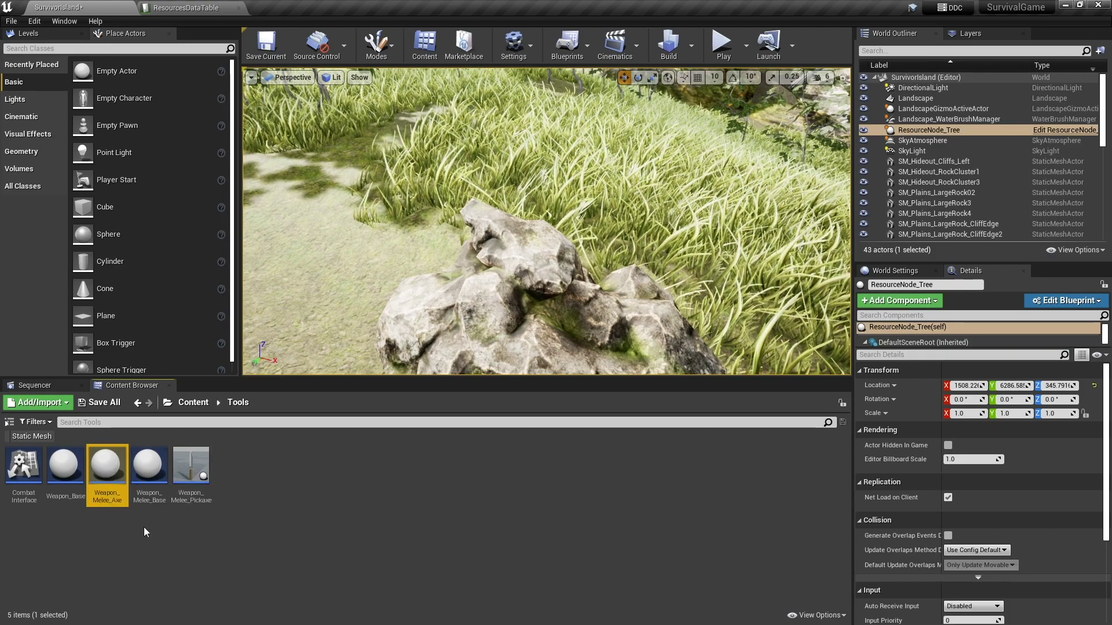
double_click(117, 463)
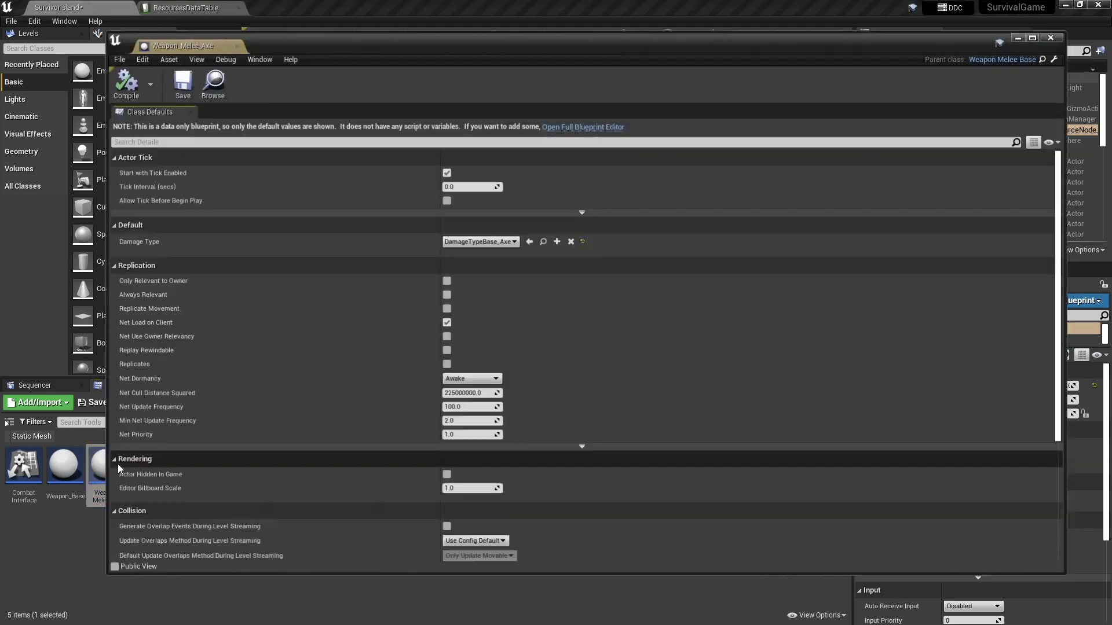
left_click(611, 128)
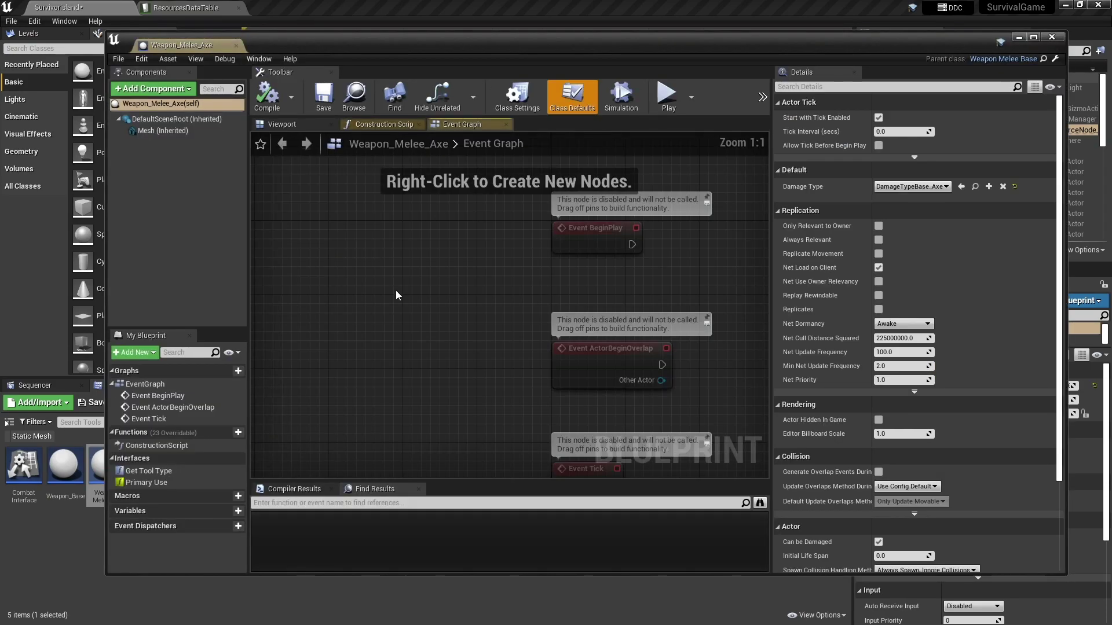
Assign the Knife static mesh to the inherited Mesh component of Weapon_Melee_Axe, and close the blueprint after checking its Damage Type
left_click(293, 124)
left_click(228, 131)
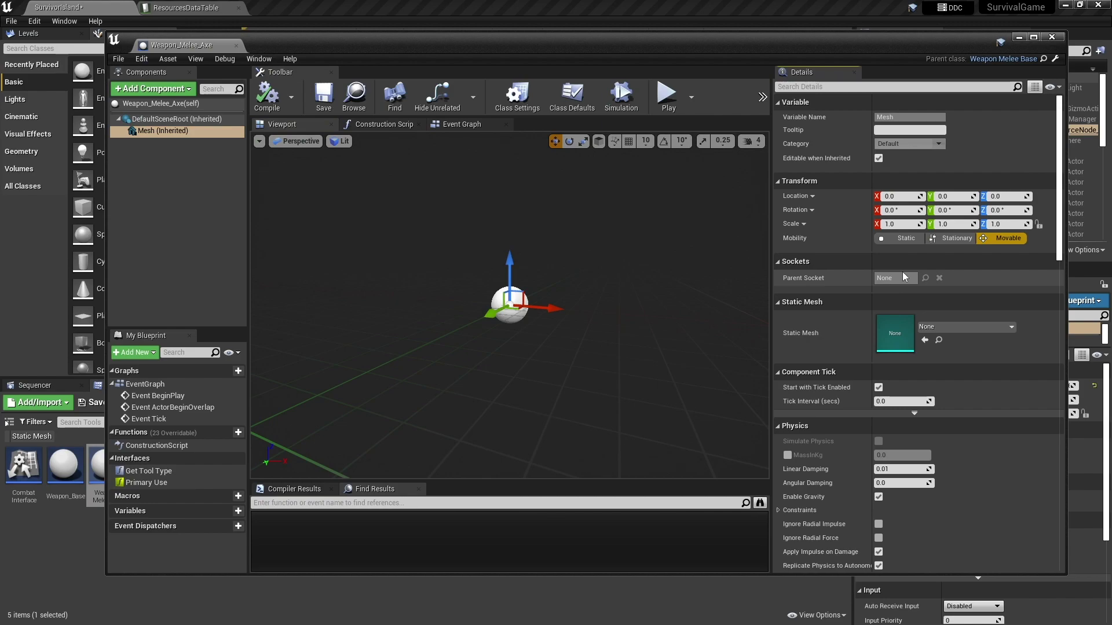
left_click(945, 327)
type("a")
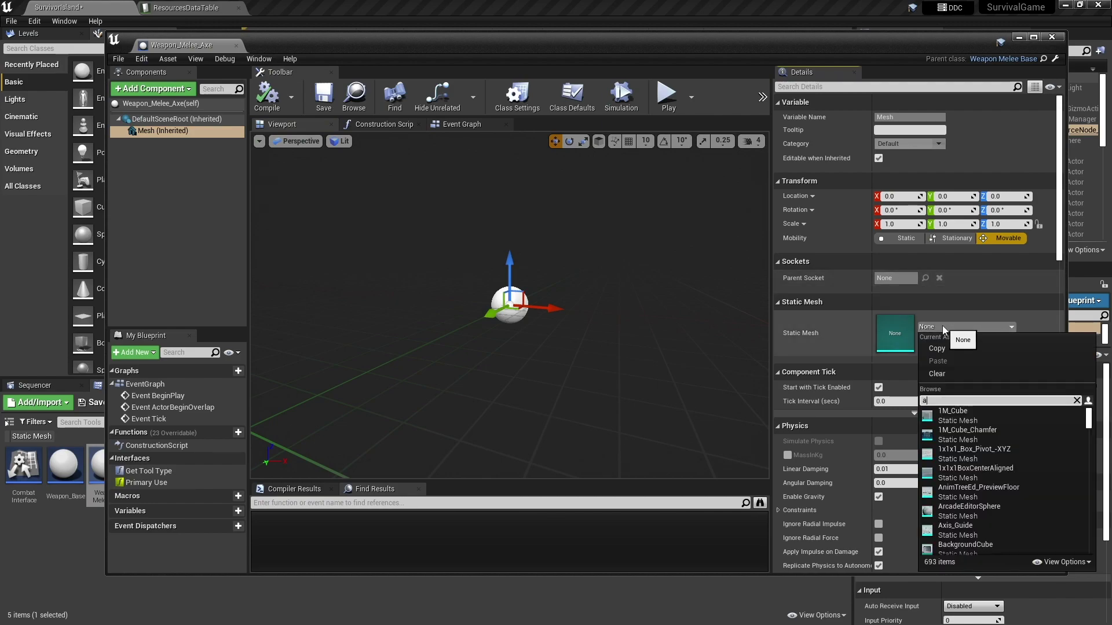
type("xe")
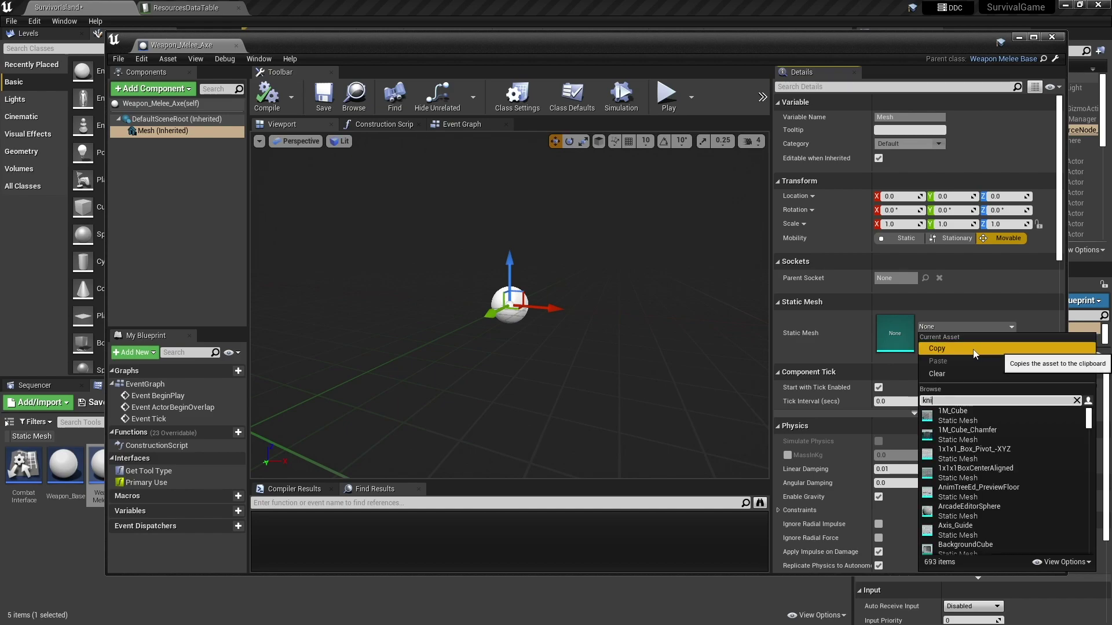
left_click(945, 418)
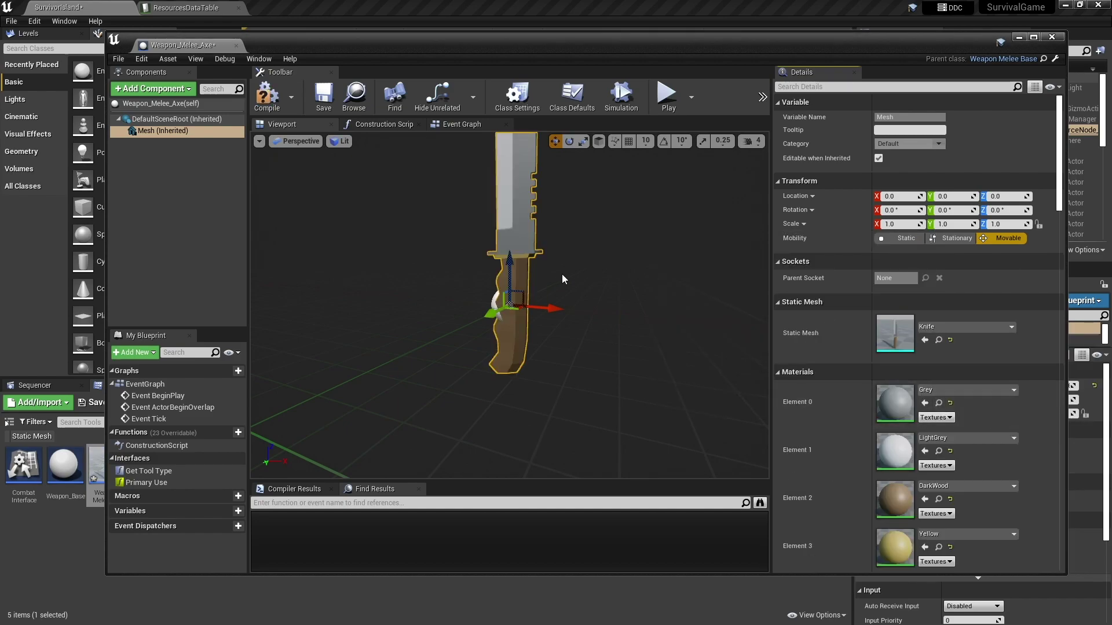
left_click_drag(626, 298, 683, 341, "alt")
scroll(625, 297, "down", 5)
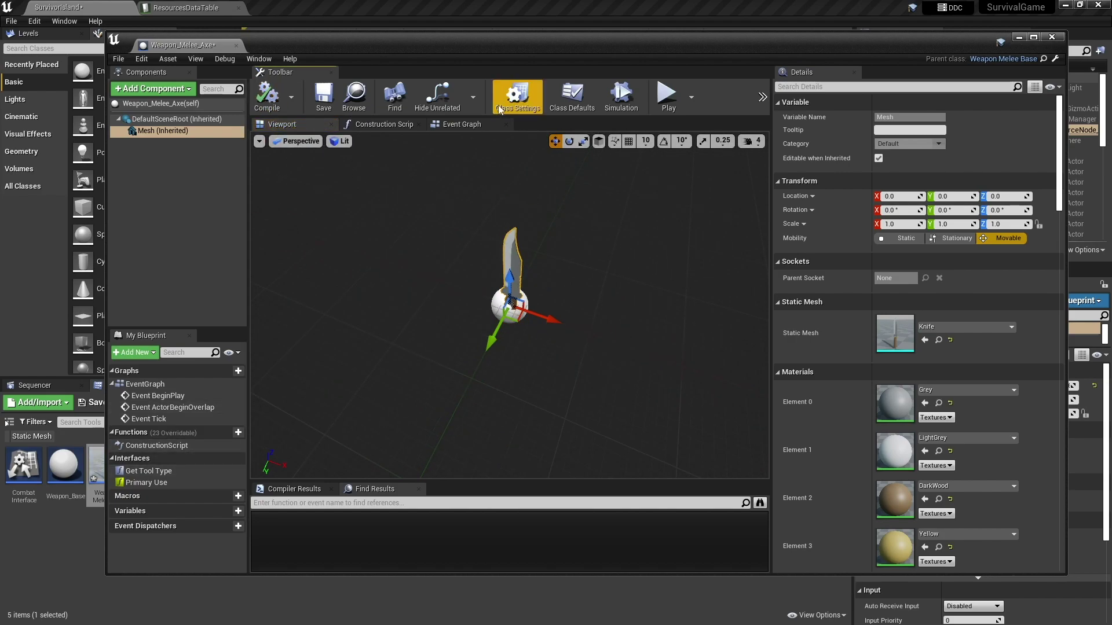
left_click(572, 97)
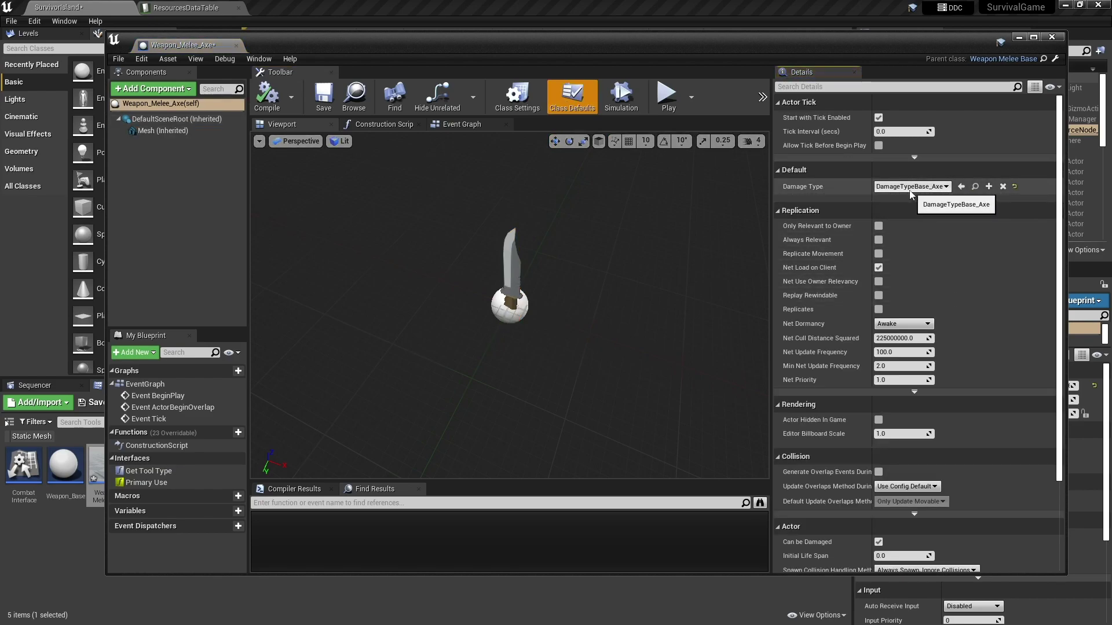
left_click(1051, 37)
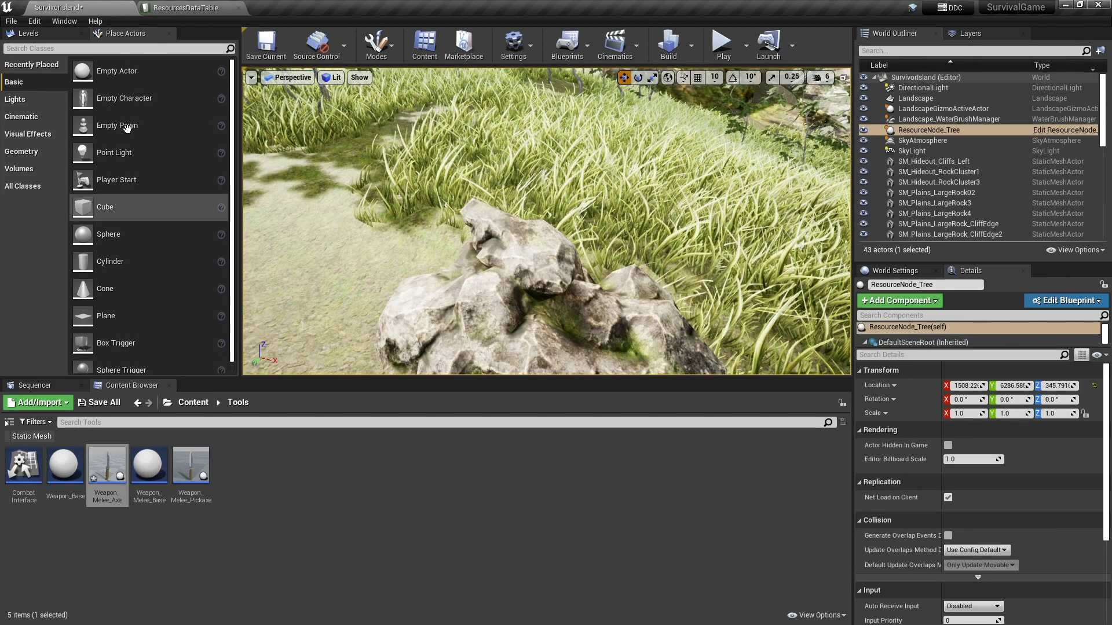
Open the FirstPersonCharacter blueprint from the Blueprints folder inside FirstPersonBP
left_click(193, 402)
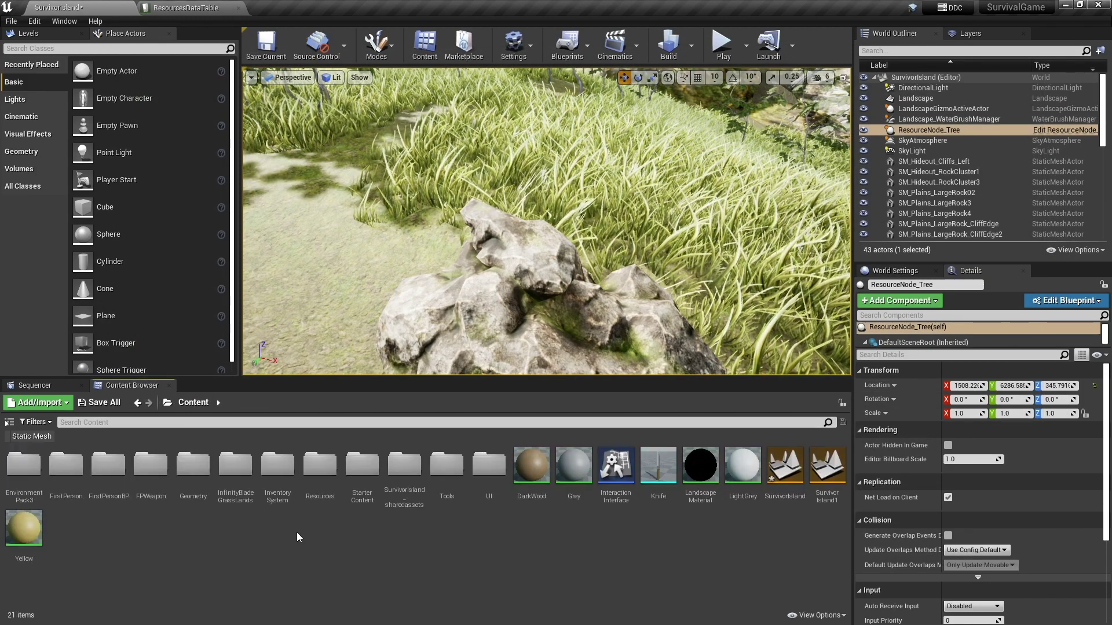
double_click(109, 466)
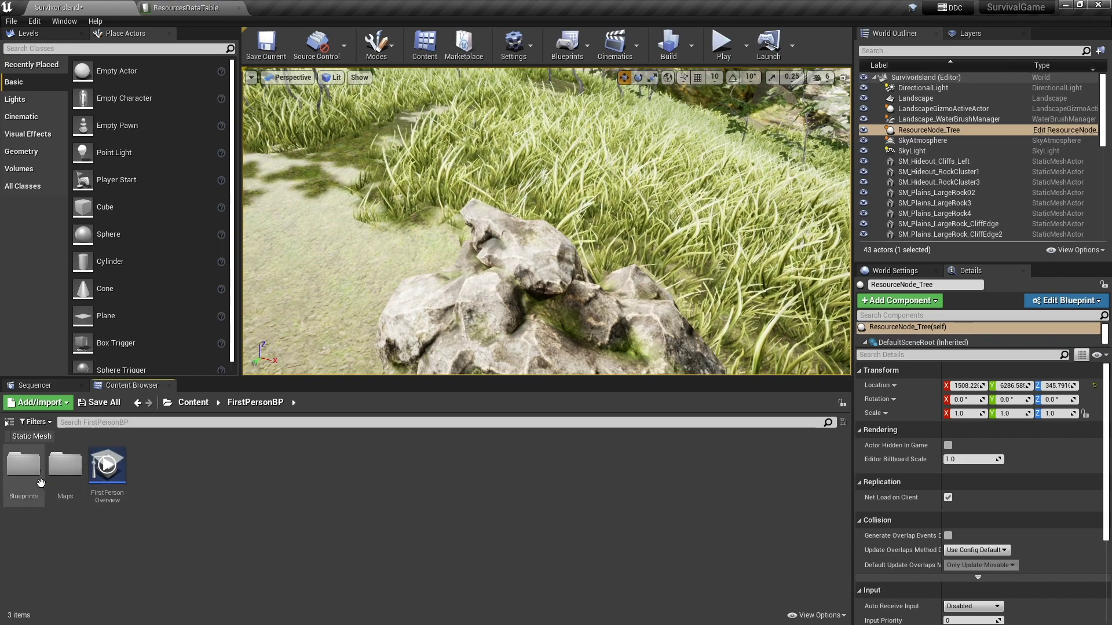
double_click(40, 483)
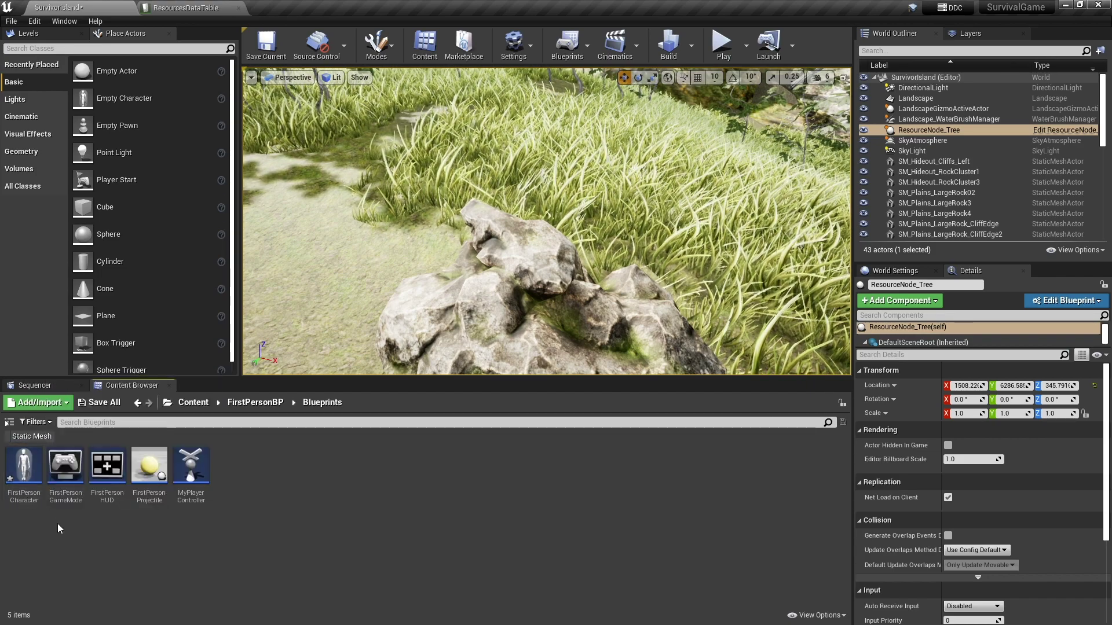
double_click(23, 466)
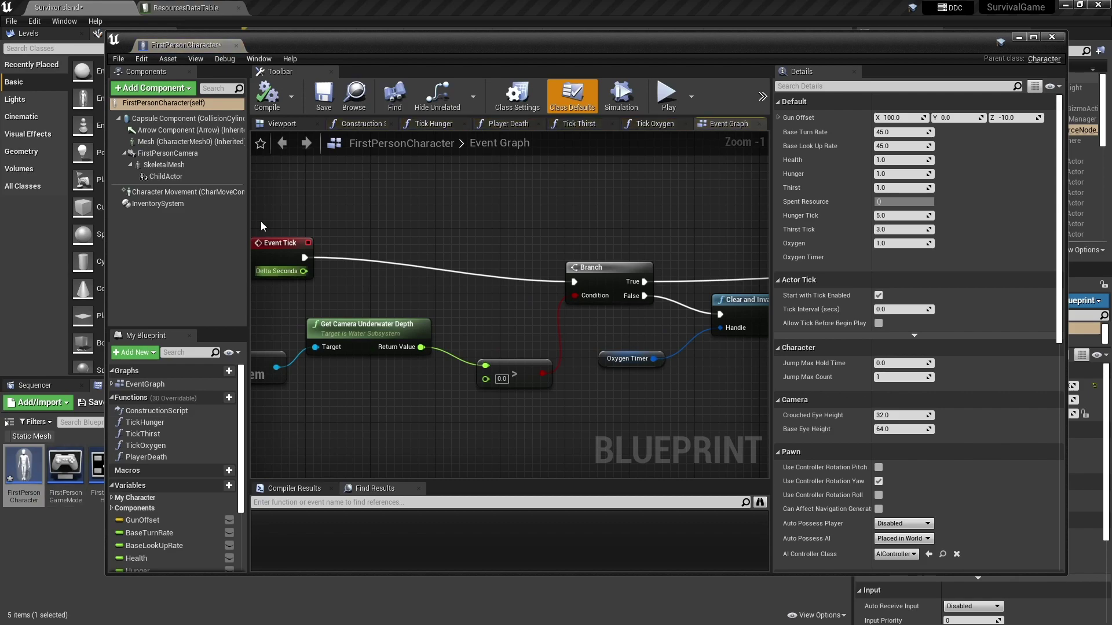
Set the ChildActor component's Child Actor Class to Weapon_Melee_Axe, then save and close the FirstPersonCharacter blueprint
left_click(167, 176)
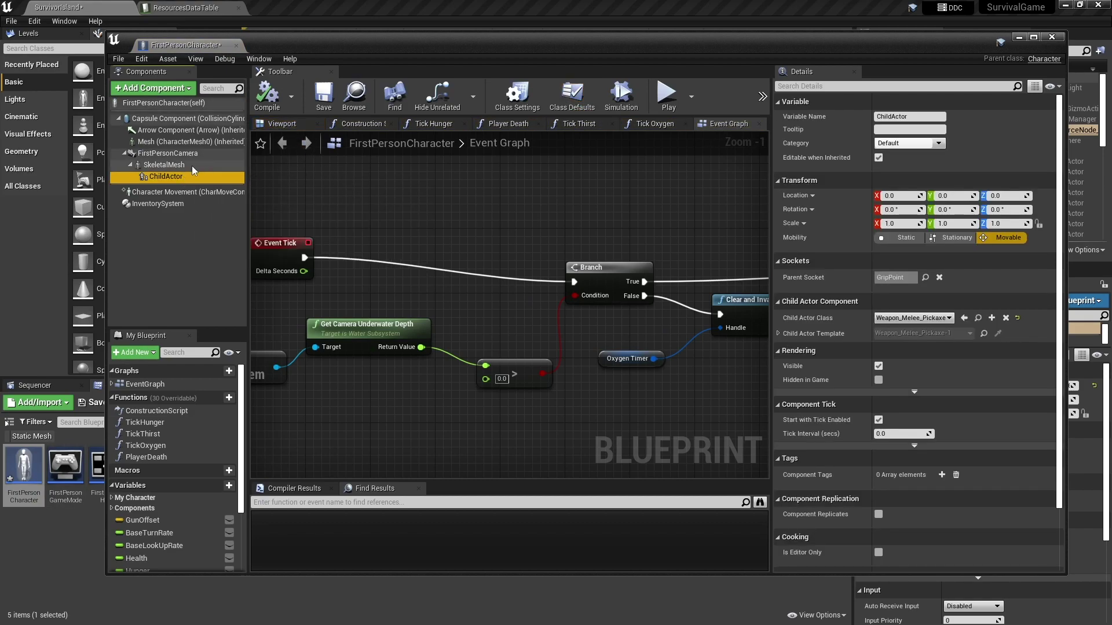
left_click(896, 319)
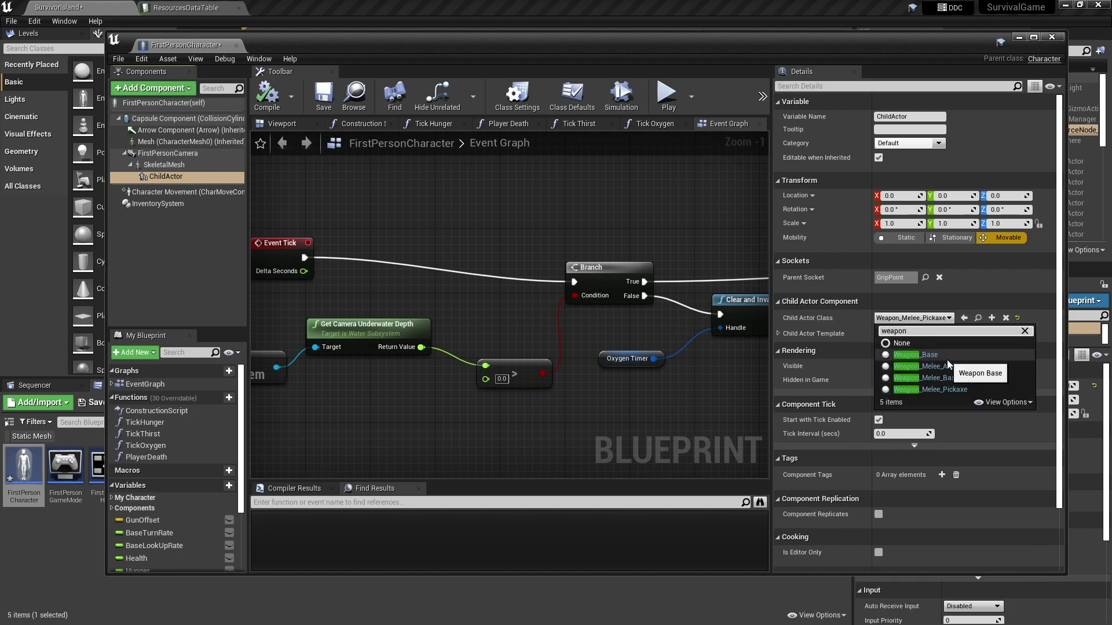
left_click(947, 363)
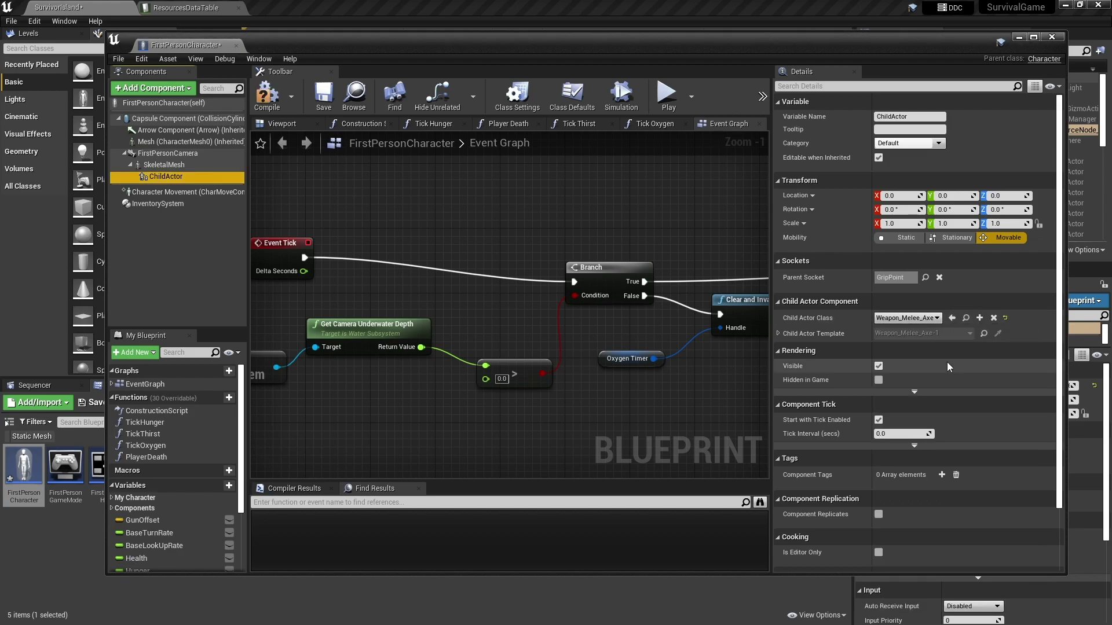
left_click(319, 104)
left_click(1053, 37)
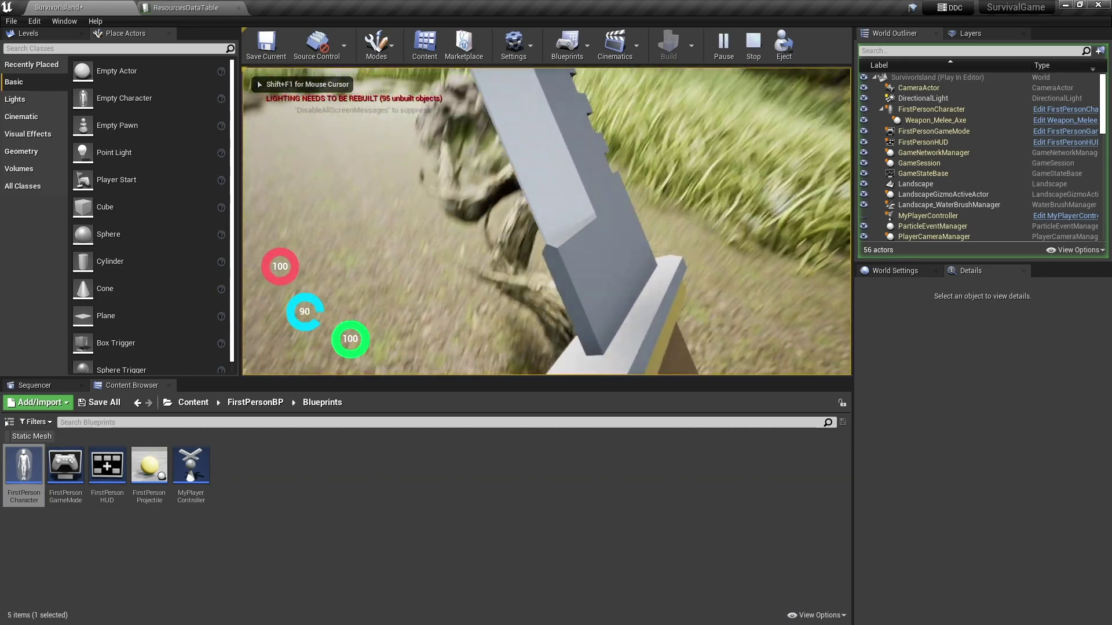
Play the level to harvest the tree with the axe, check the inventory, then end the session and dismiss the message log
left_click(546, 222)
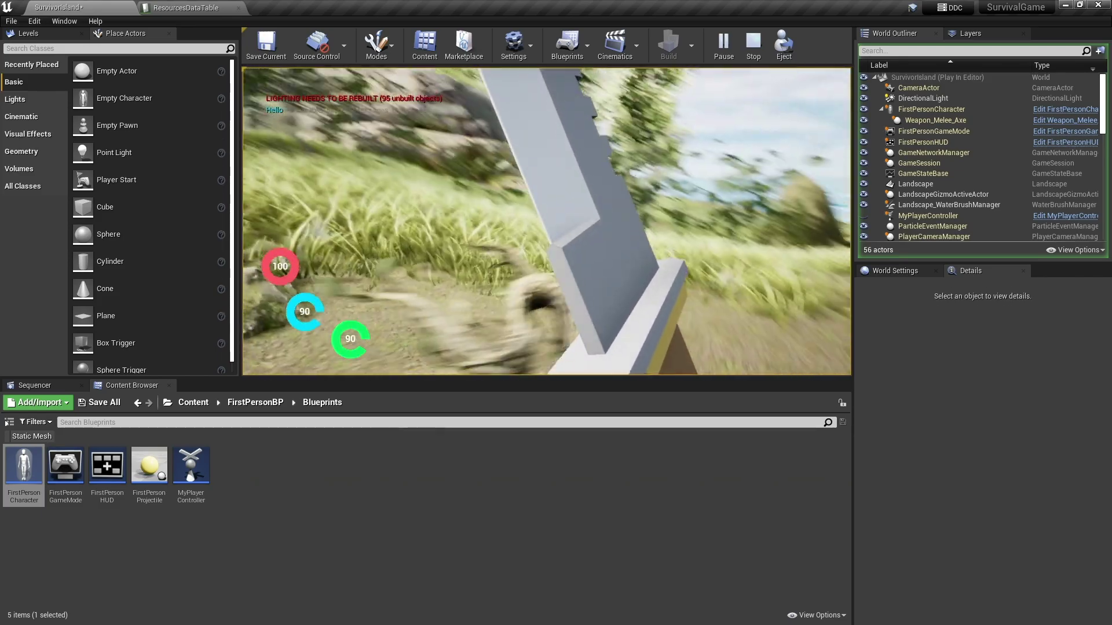
left_click(546, 221)
left_click(546, 222)
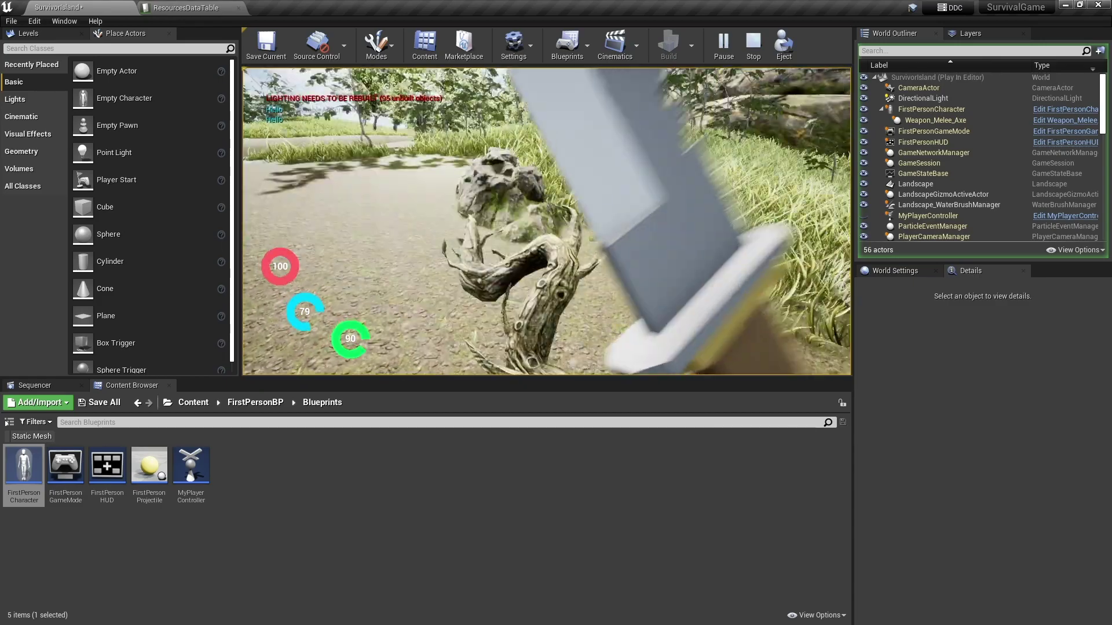
left_click(546, 222)
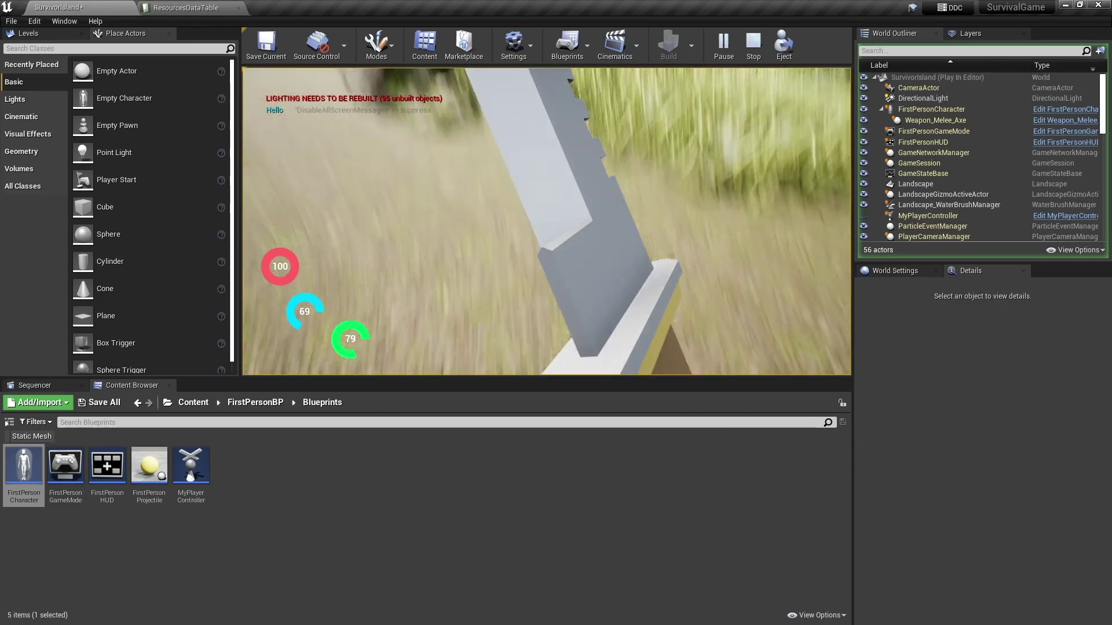
key("i")
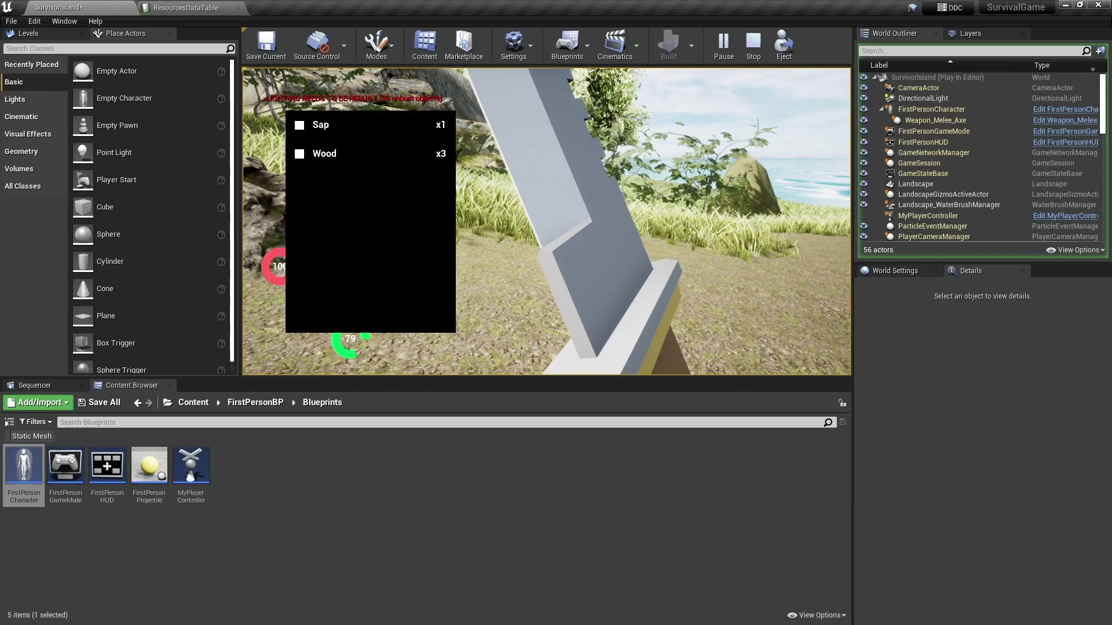
key("w")
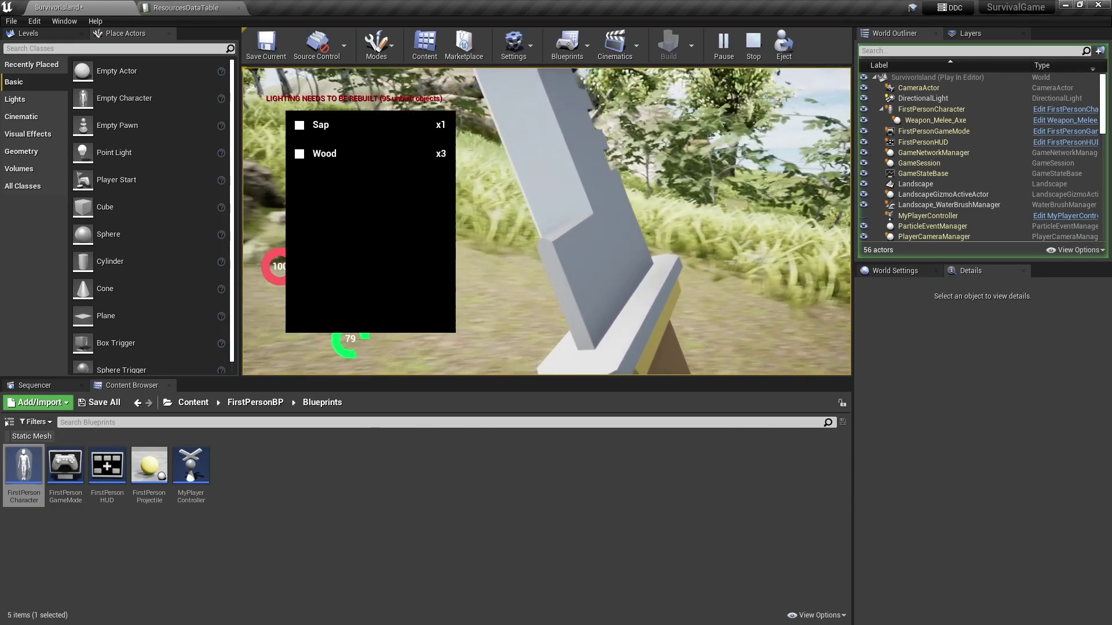
key("Escape")
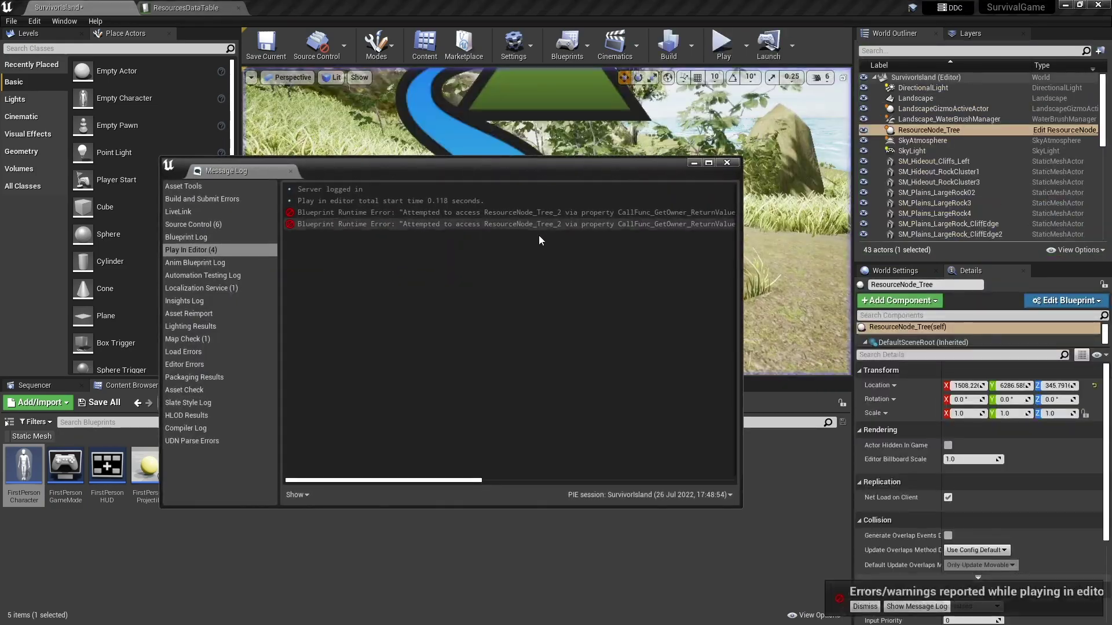
left_click(727, 163)
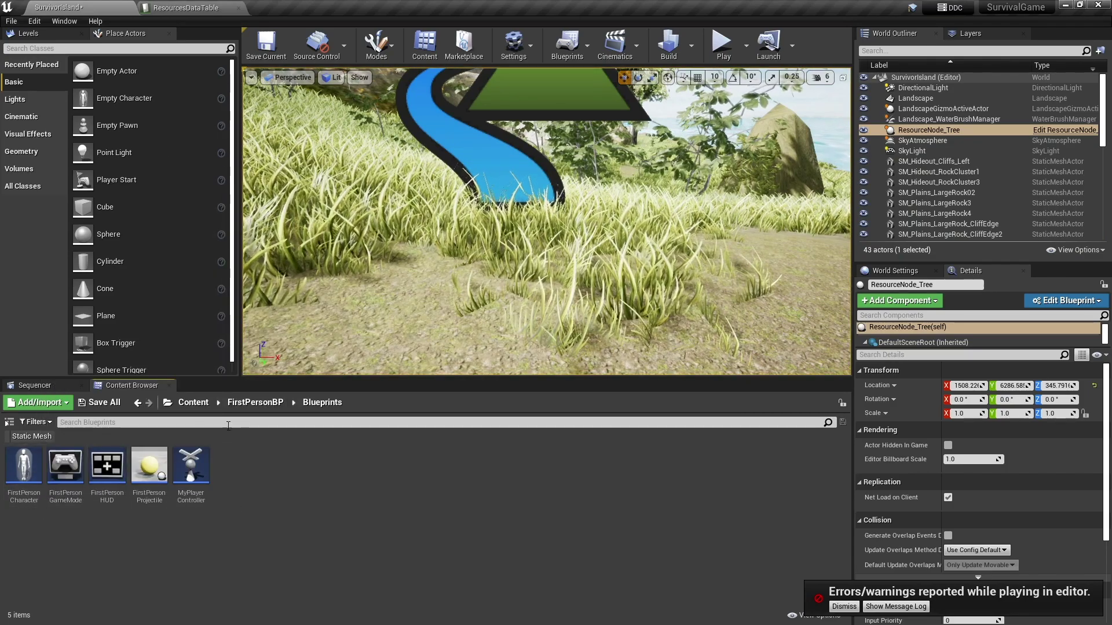
Open the Weapon_Melee_Axe blueprint from the Tools folder and select its knife mesh in the blueprint viewport
left_click(193, 403)
double_click(225, 504)
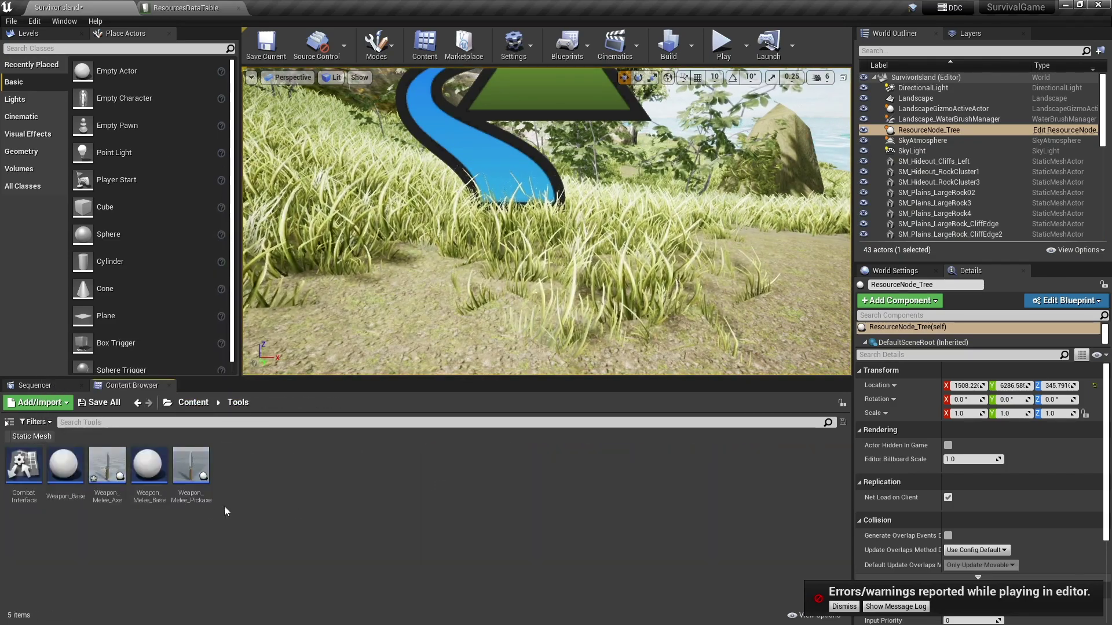
double_click(107, 463)
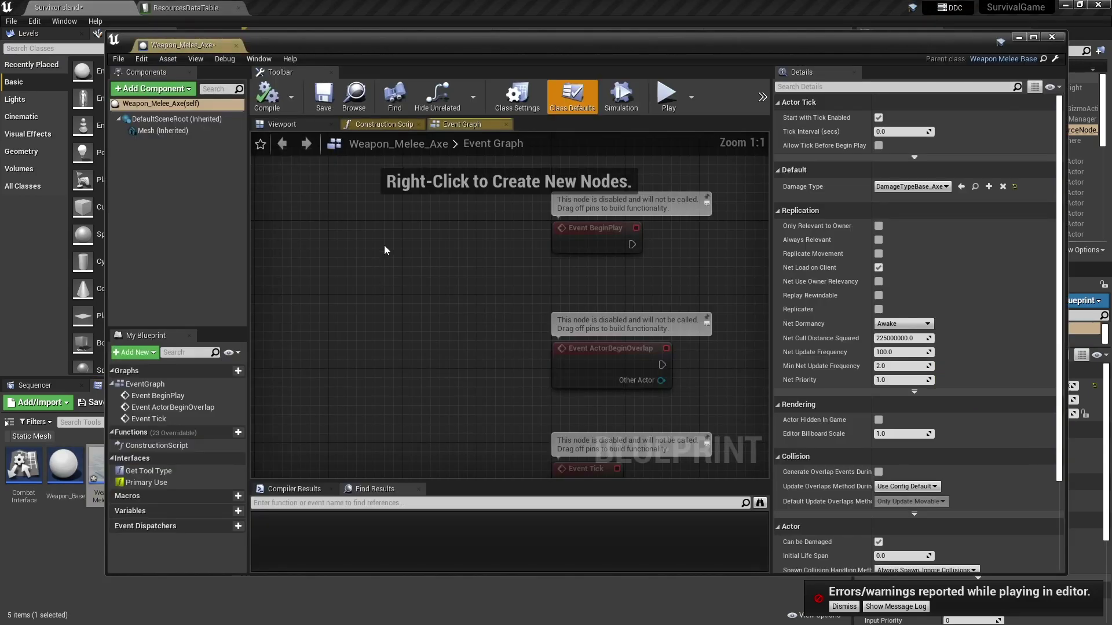
left_click(301, 124)
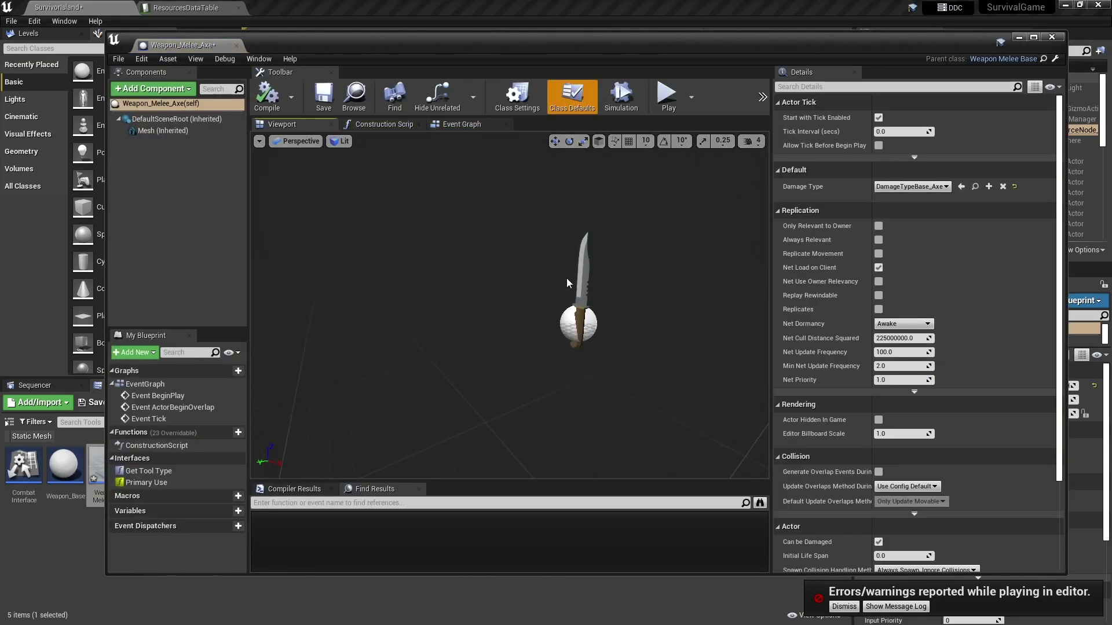
left_click(582, 272)
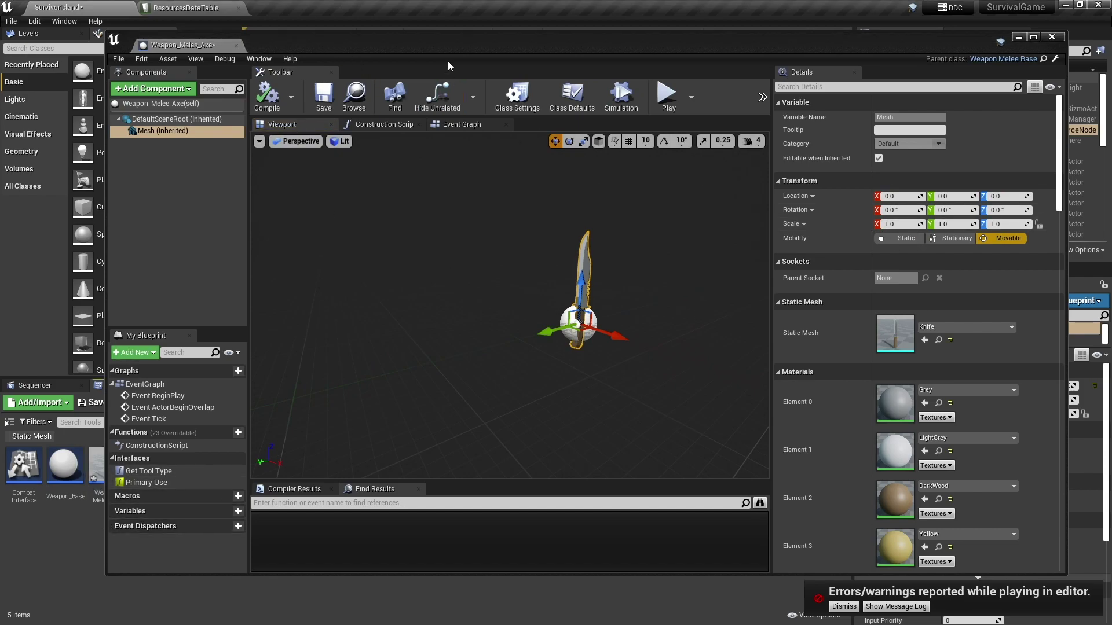
Open Weapon_Melee_Pickaxe in the full blueprint editor and check the scale of its inherited Mesh component
left_click_drag(447, 46, 0, 110)
left_click(193, 465)
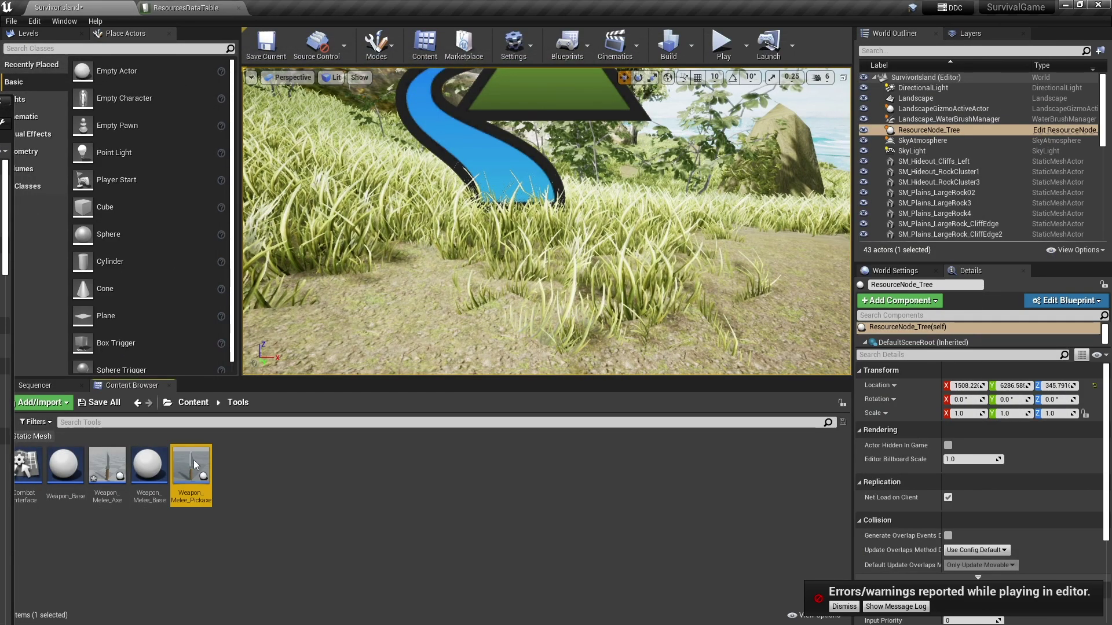
double_click(192, 465)
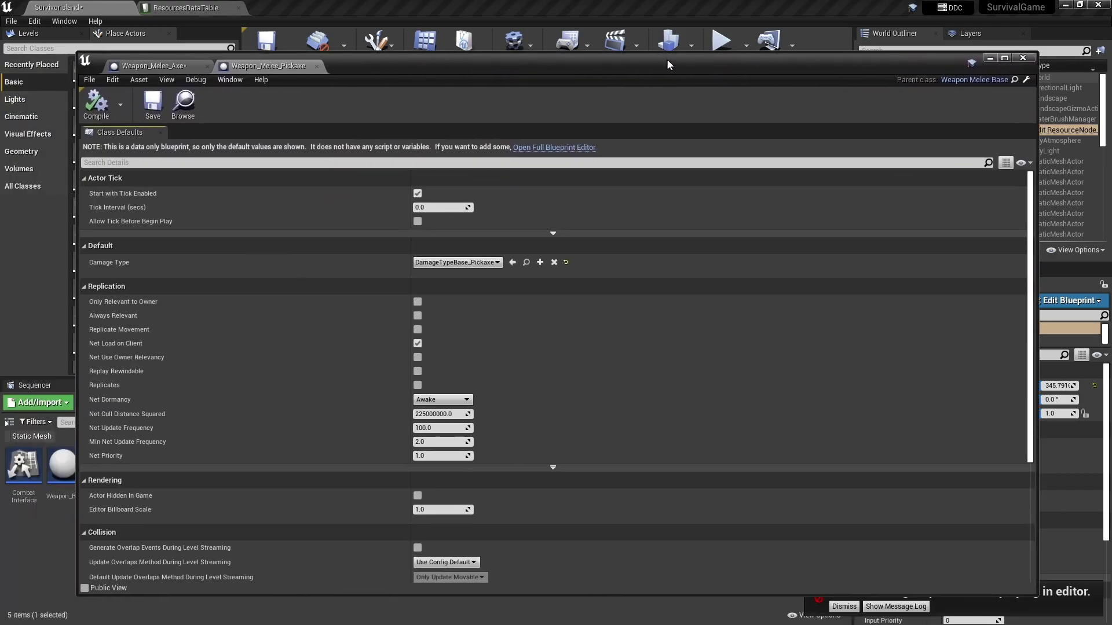
left_click(589, 147)
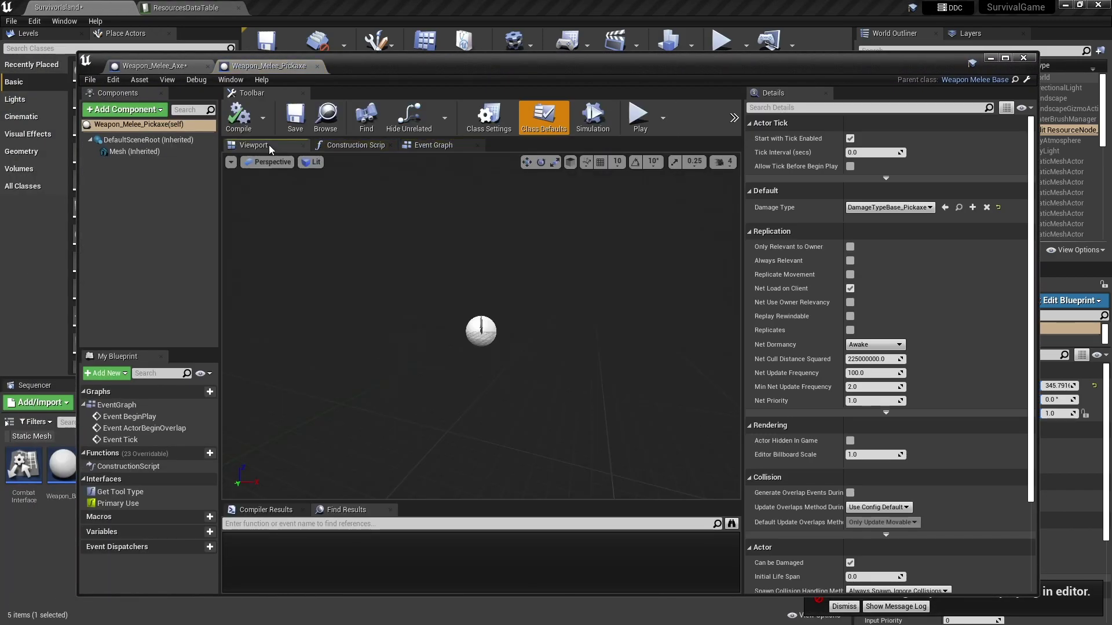
left_click(137, 152)
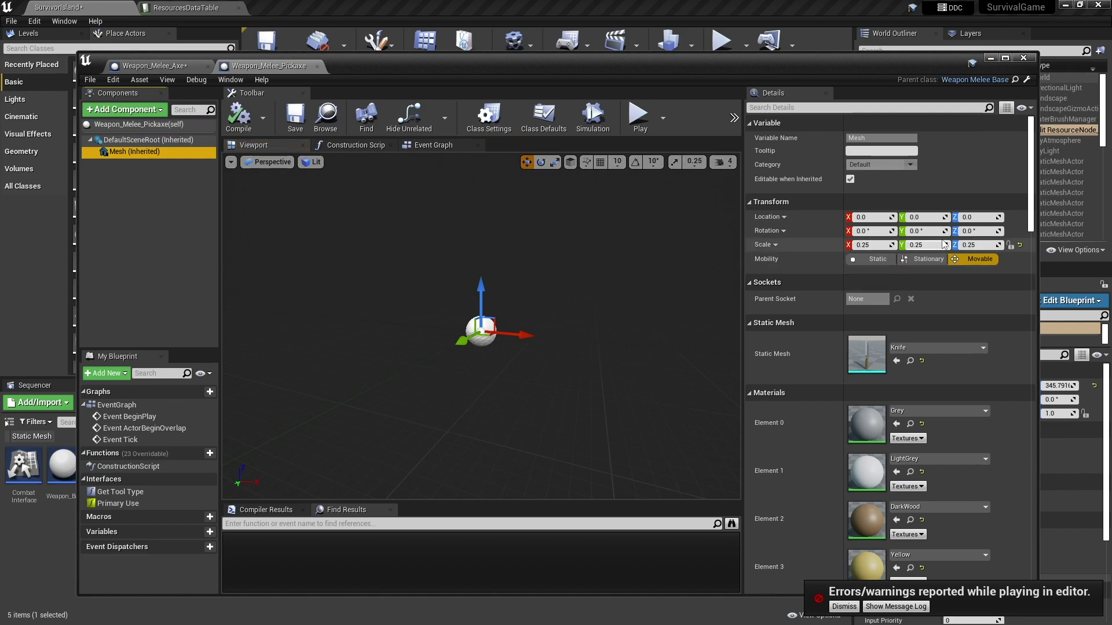
Set the Weapon_Melee_Axe mesh scale to 0.25 on all three axes, then save and close the blueprint
left_click(169, 67)
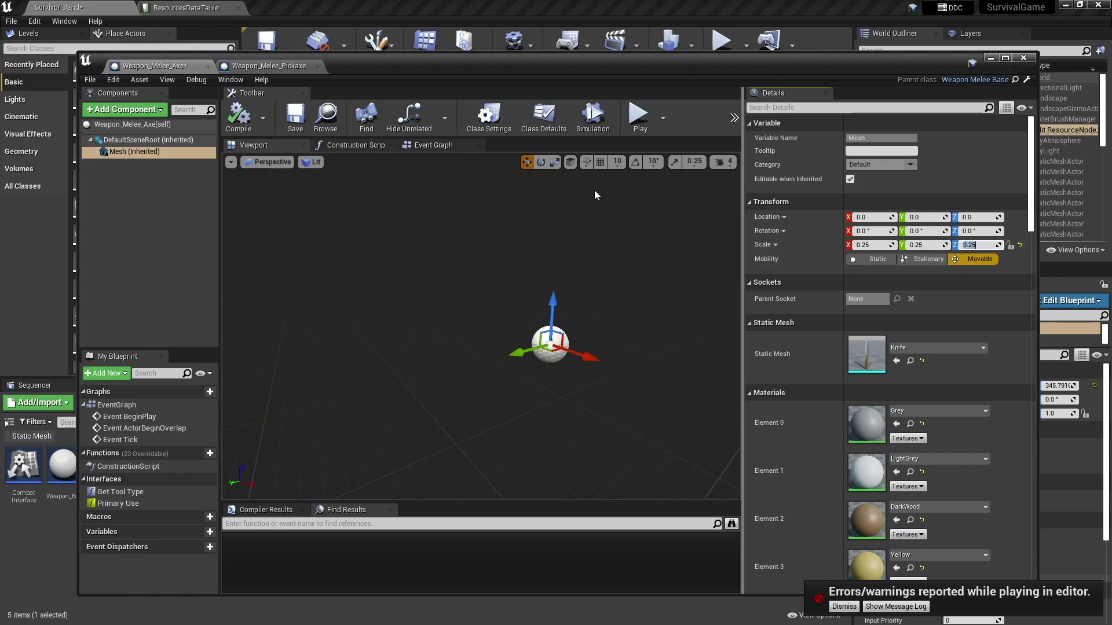
left_click(296, 118)
left_click(1023, 58)
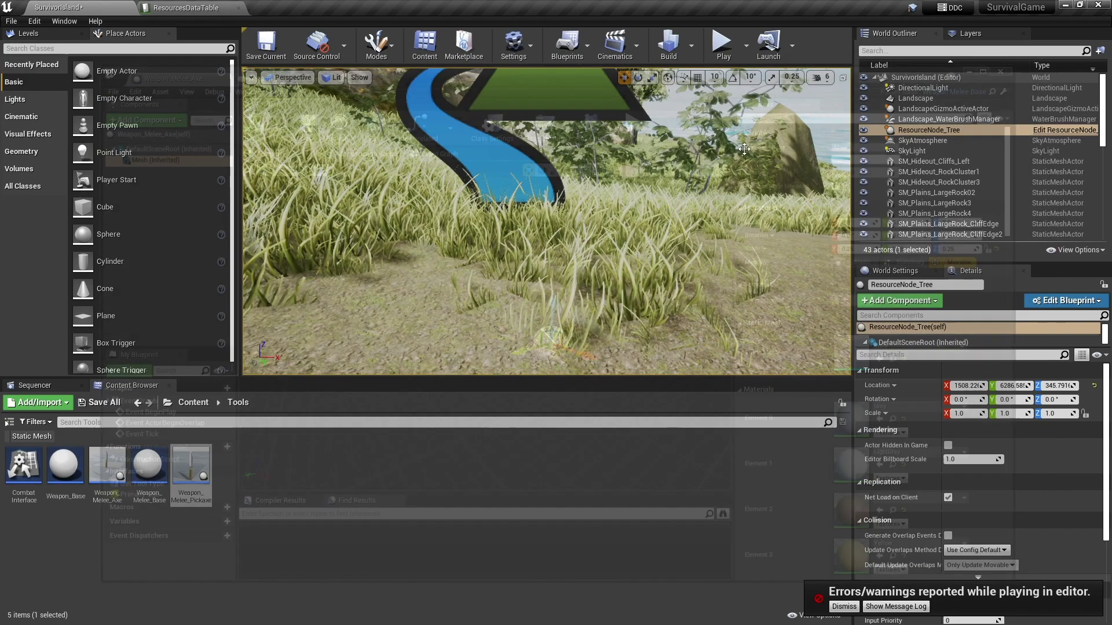
Open the Resource blueprint from the Resources folder and examine its StaticMesh component settings and Event Graph logic
left_click(193, 403)
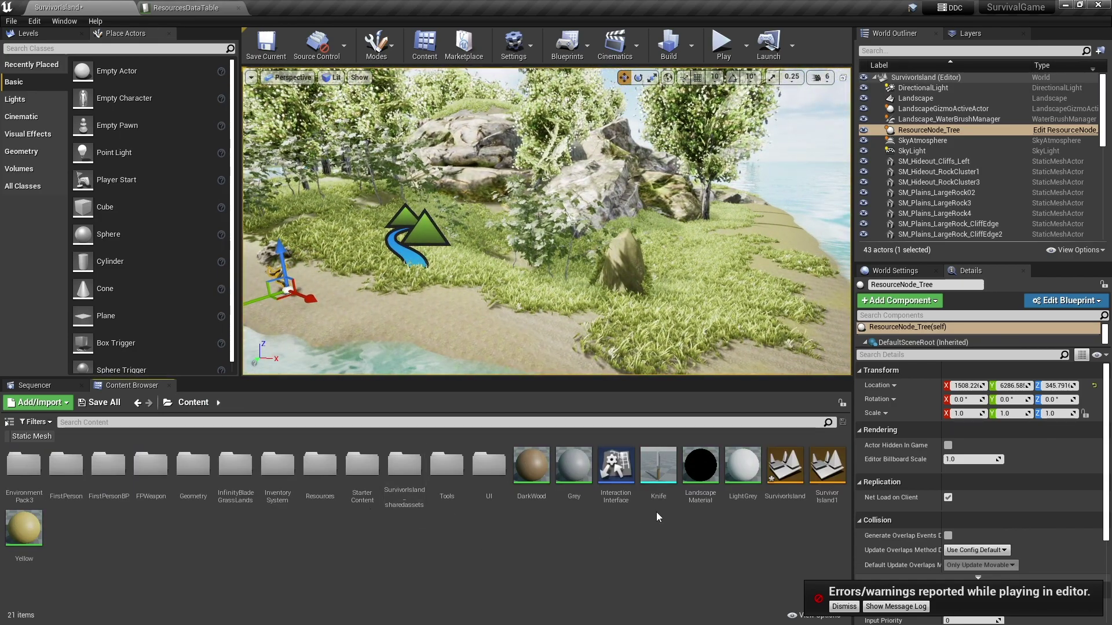
double_click(320, 466)
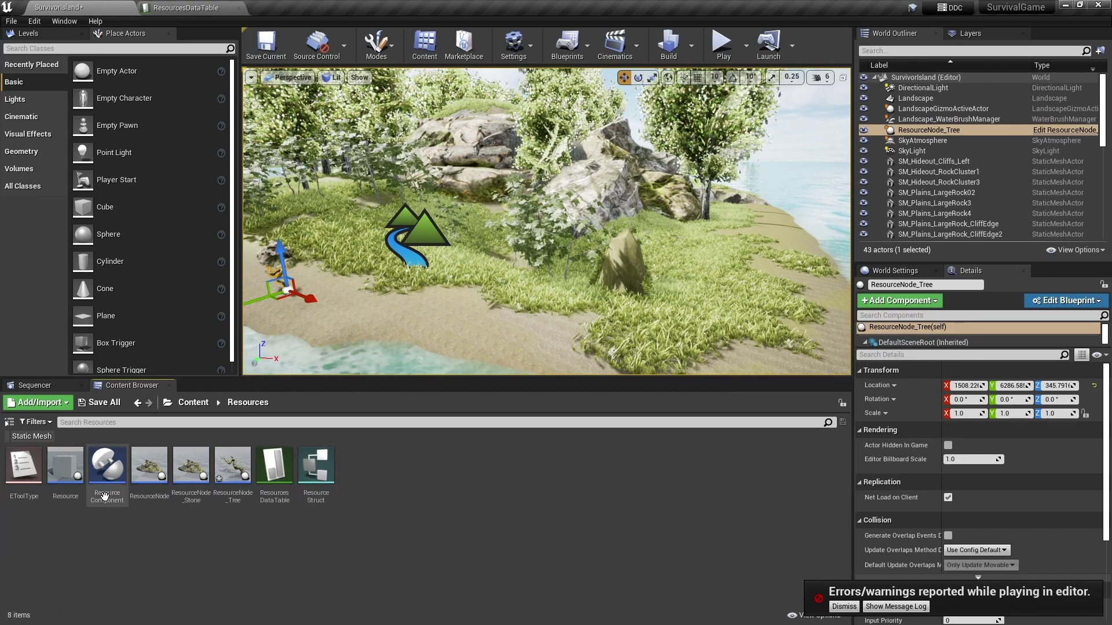
double_click(68, 470)
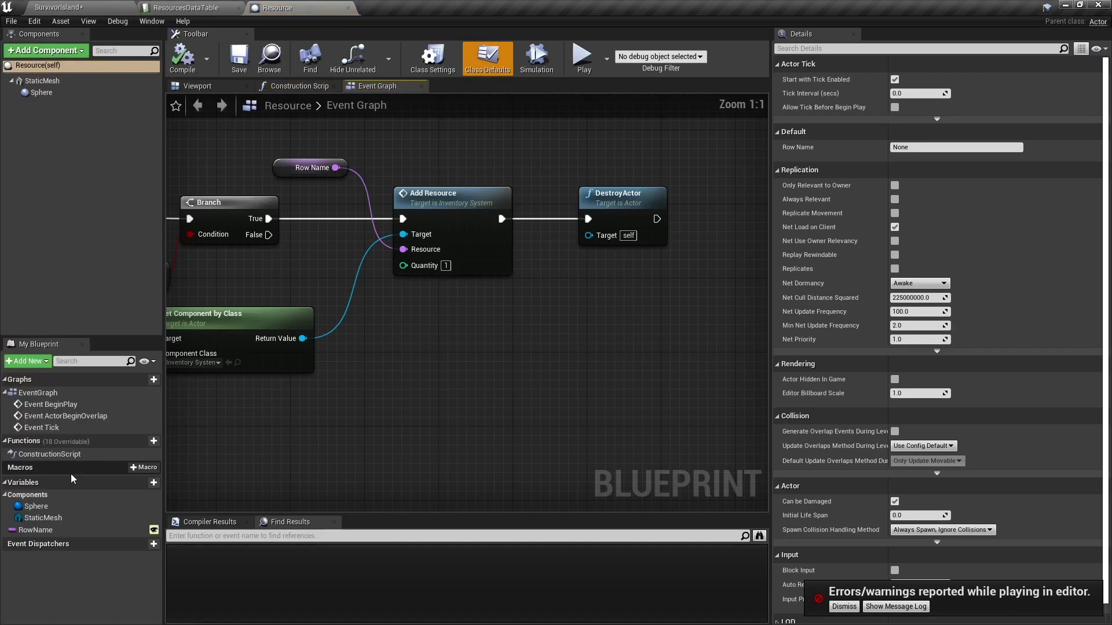
left_click(41, 81)
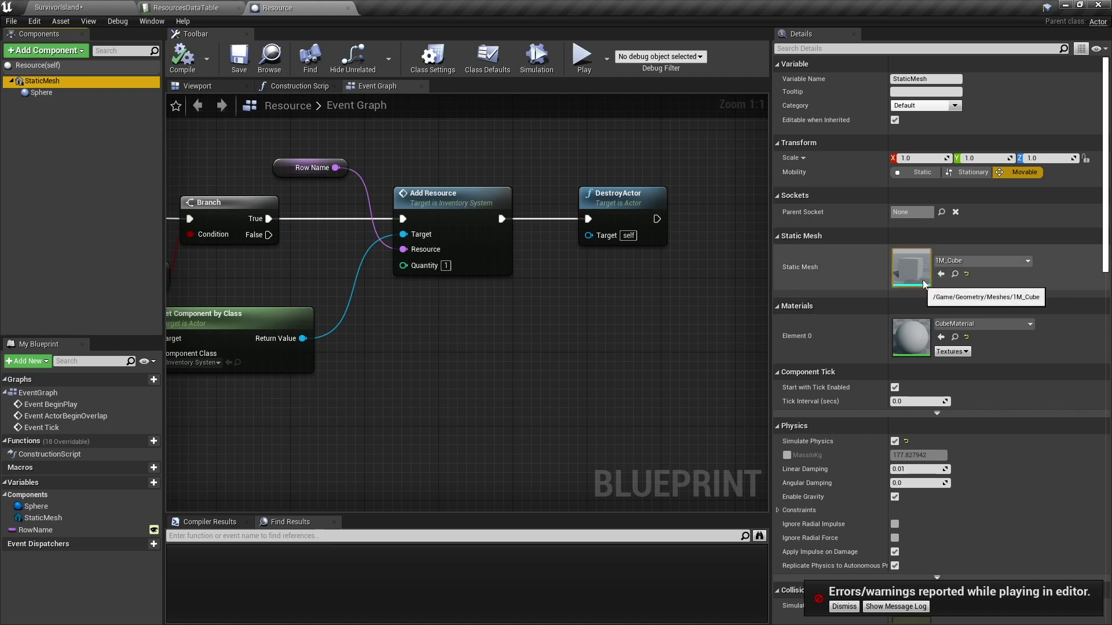
right_click_drag(197, 278, 761, 293)
right_click_drag(397, 202, 216, 385)
right_click_drag(366, 221, 435, 479)
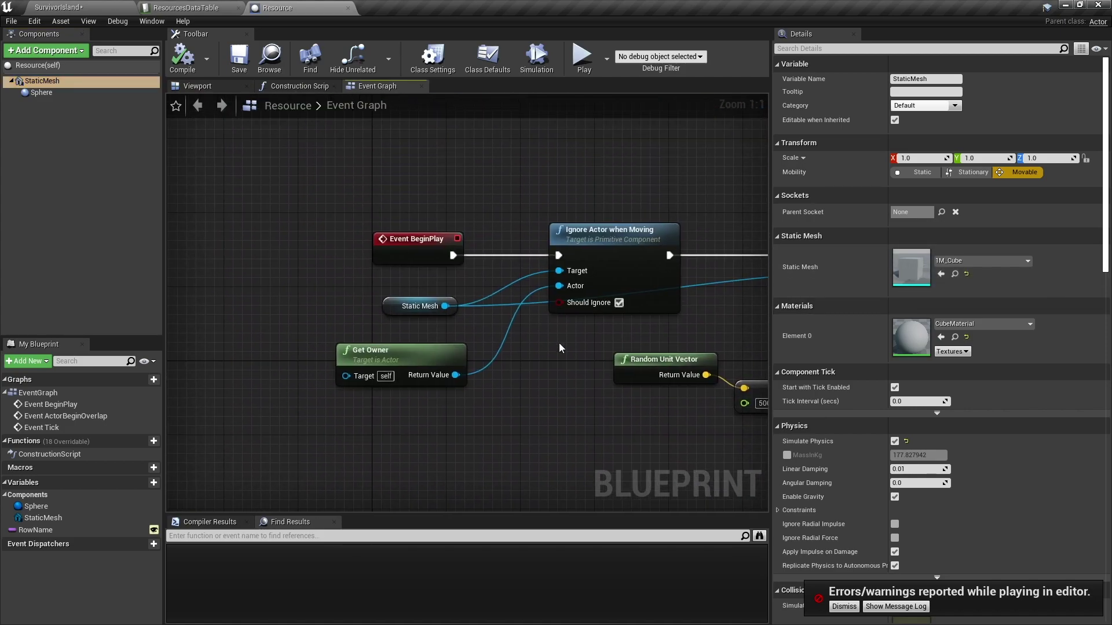
right_click_drag(582, 378, 166, 357)
right_click_drag(360, 287, 745, 318)
Examine how the Resource Construction Script sets the static mesh, and check the mesh of the sap row in ResourcesDataTable
left_click(297, 87)
right_click_drag(544, 366, 456, 281)
left_click_drag(312, 295, 271, 274)
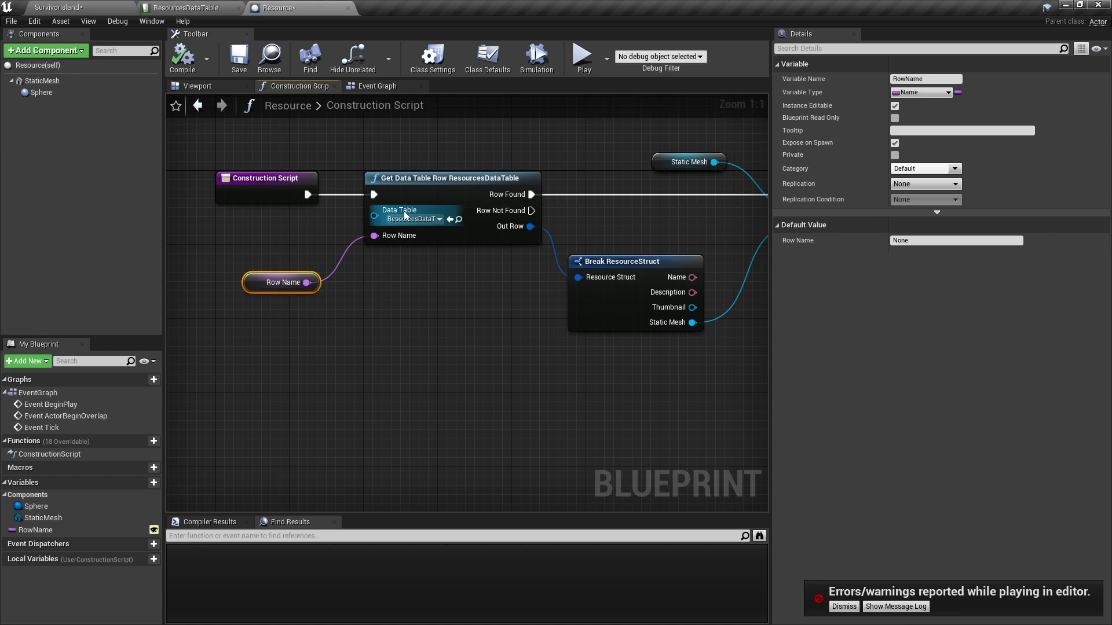
right_click_drag(469, 322, 283, 347)
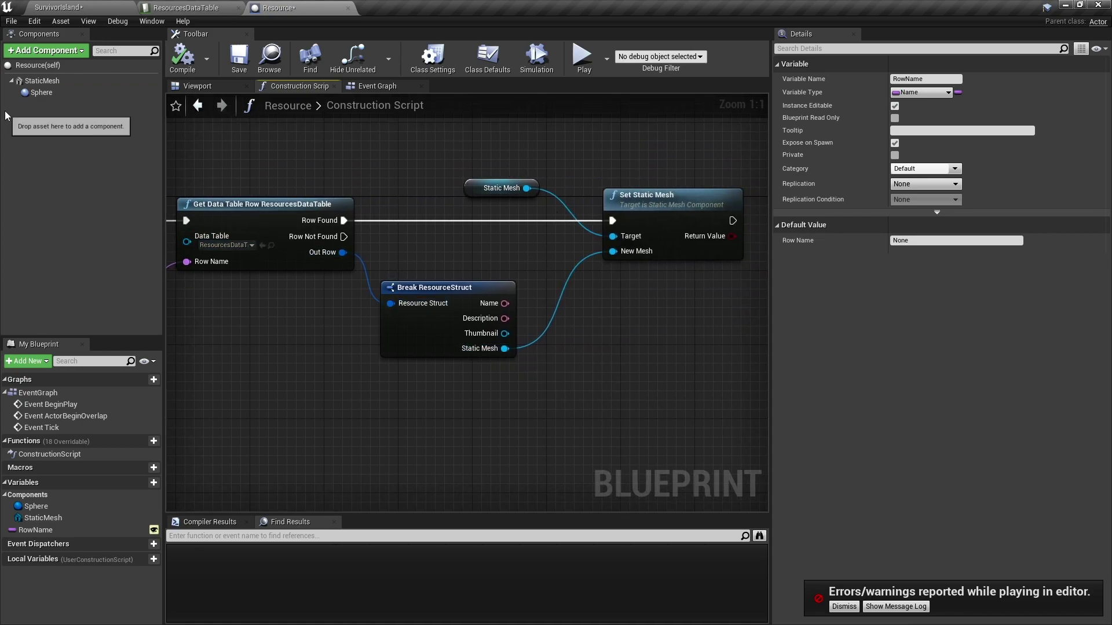
left_click(178, 10)
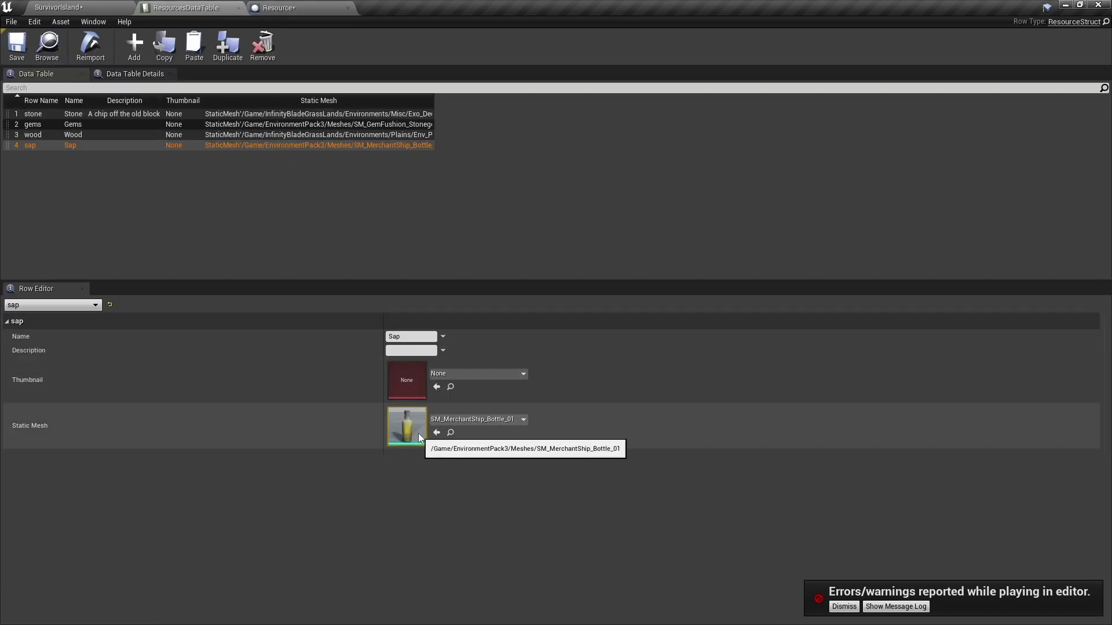
left_click(85, 7)
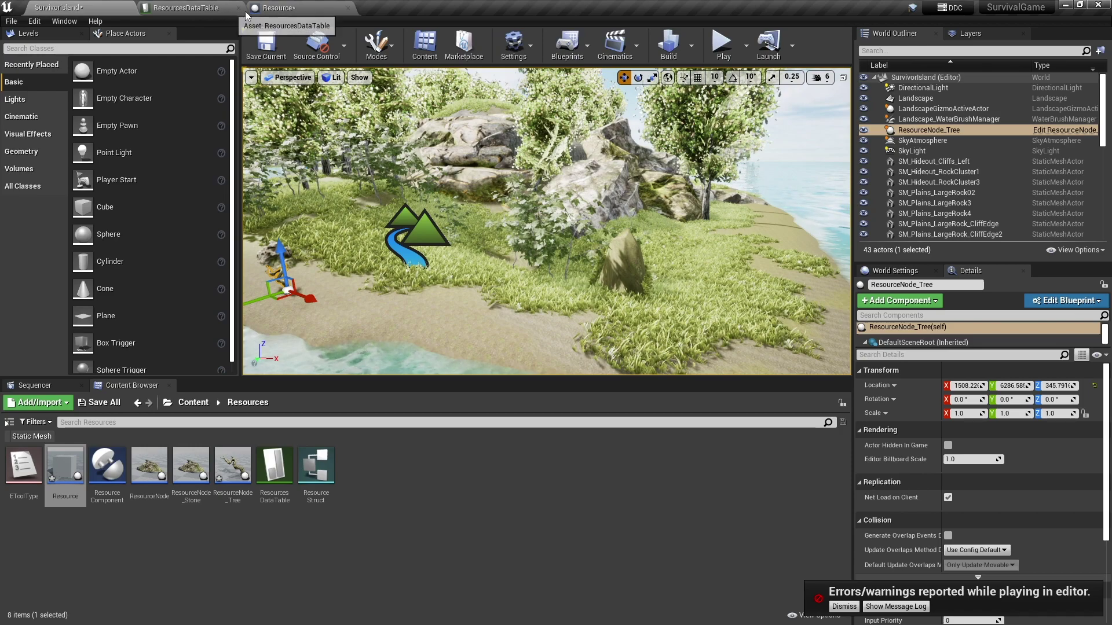
left_click(278, 8)
Play the level, walk to the tree and hit it with the axe, then end the session and dismiss the error notification
left_click(72, 9)
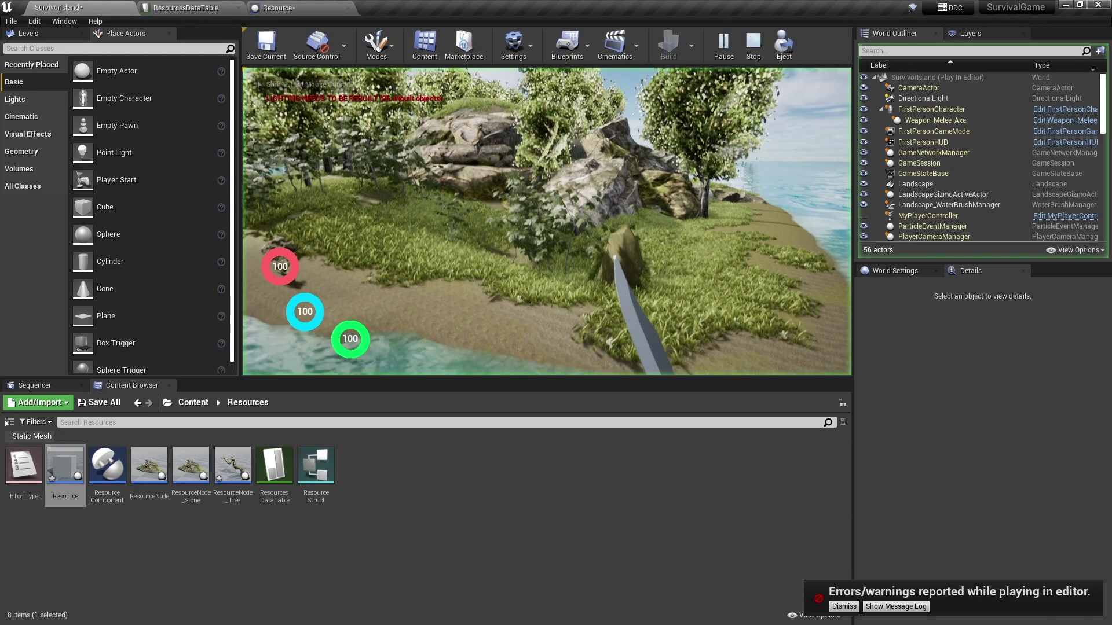
key("w")
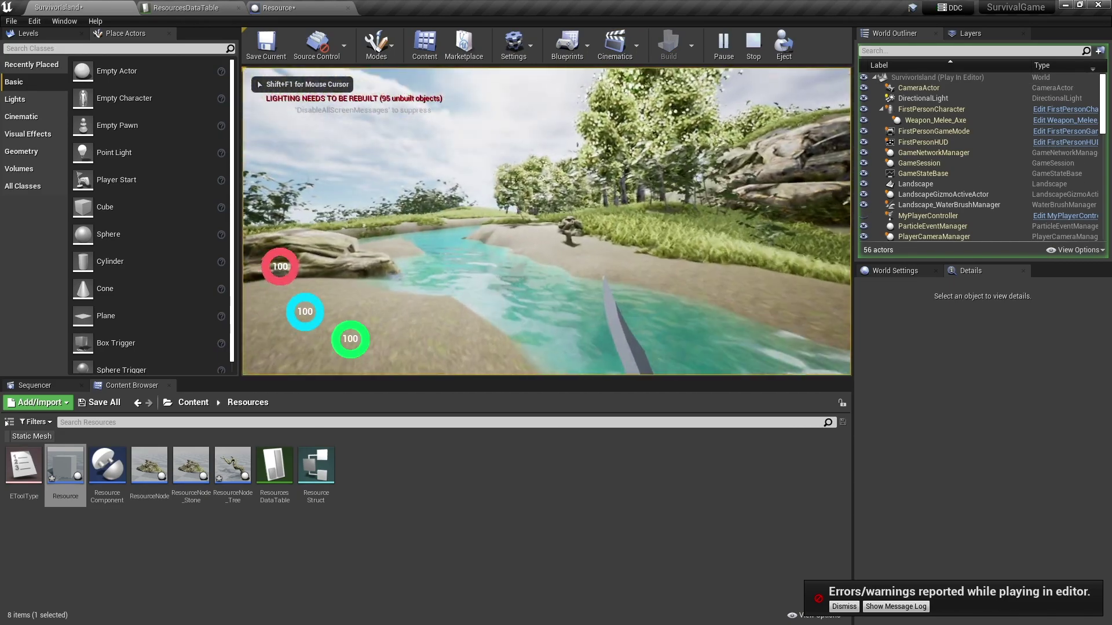
key("w")
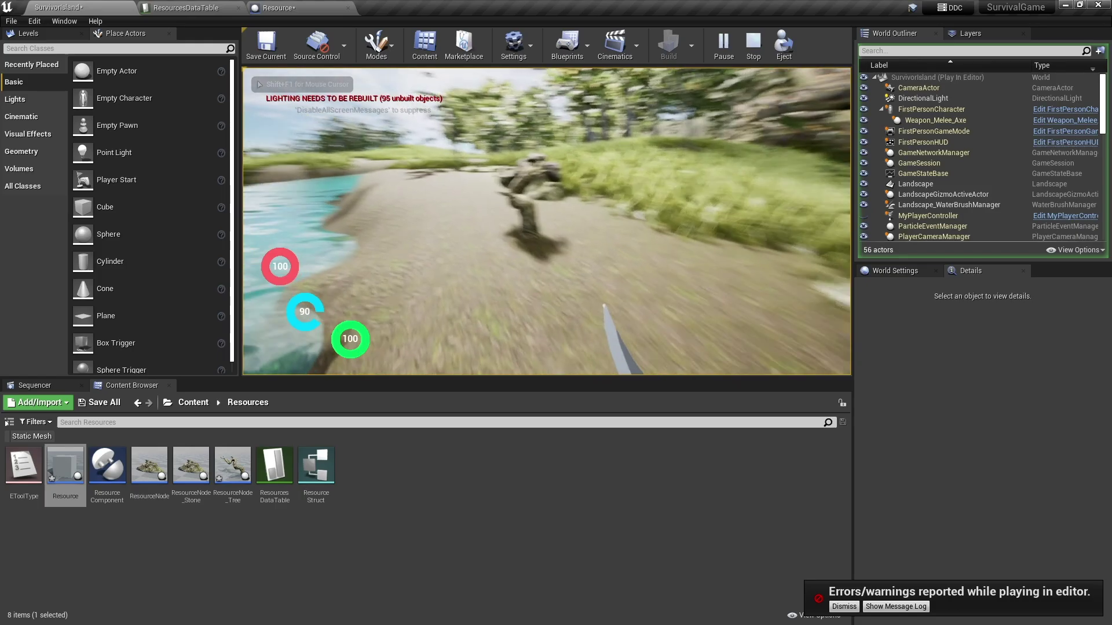
left_click(546, 221)
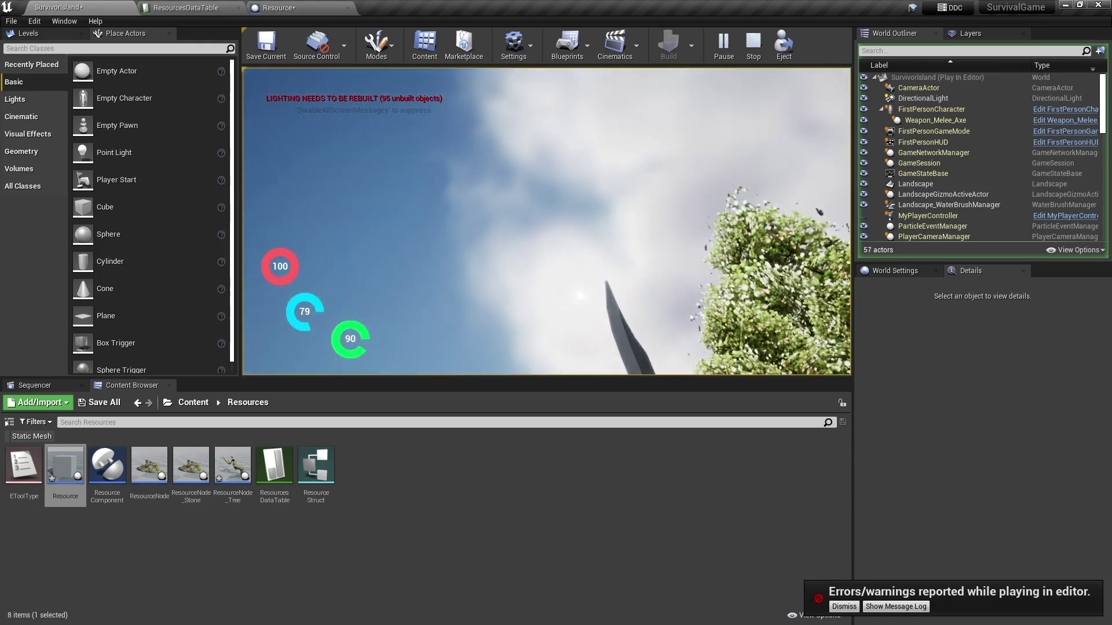
key("w")
key("w")
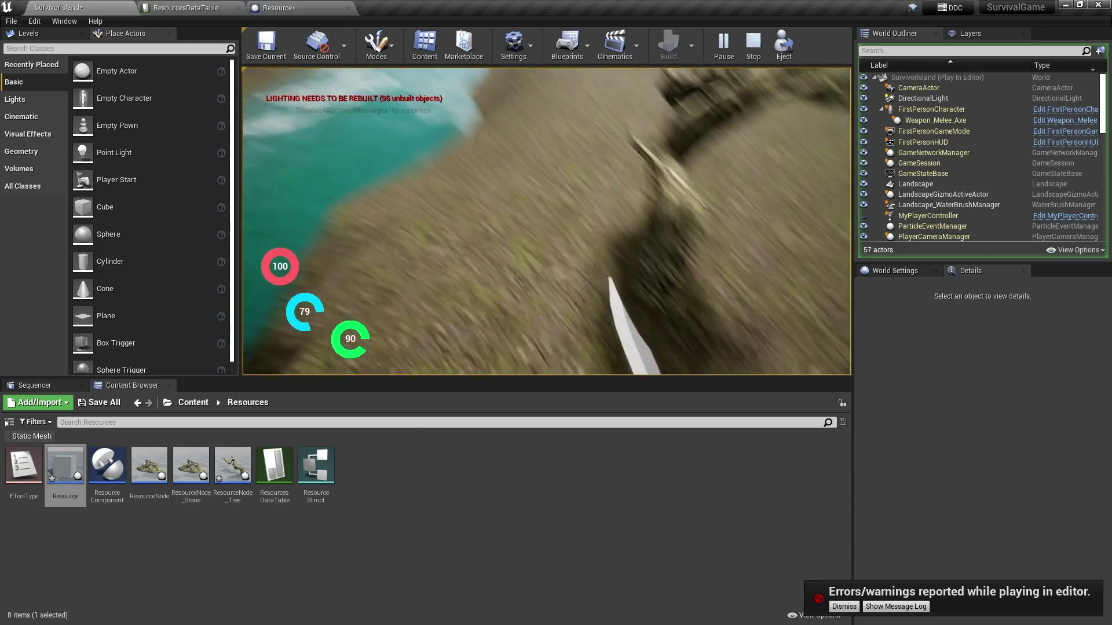
left_click(546, 221)
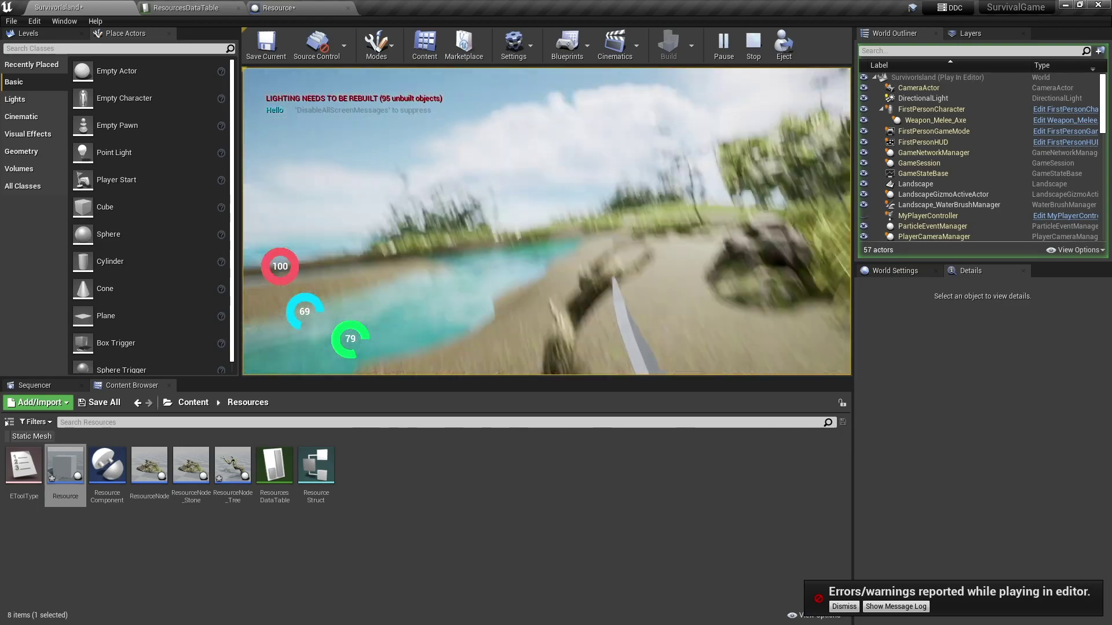
key("w")
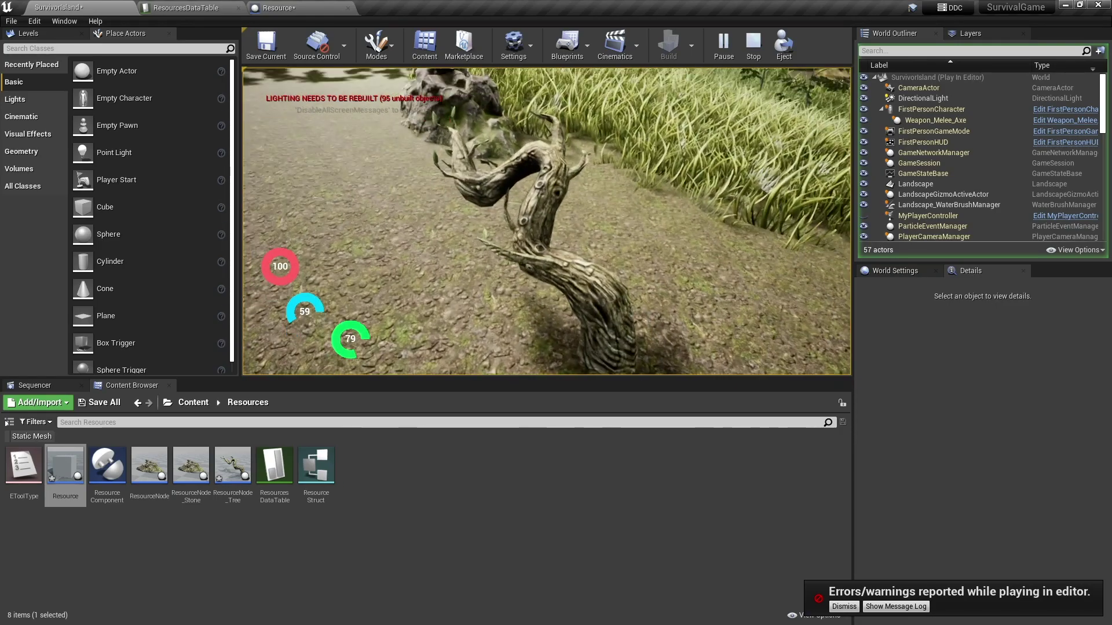
key("Escape")
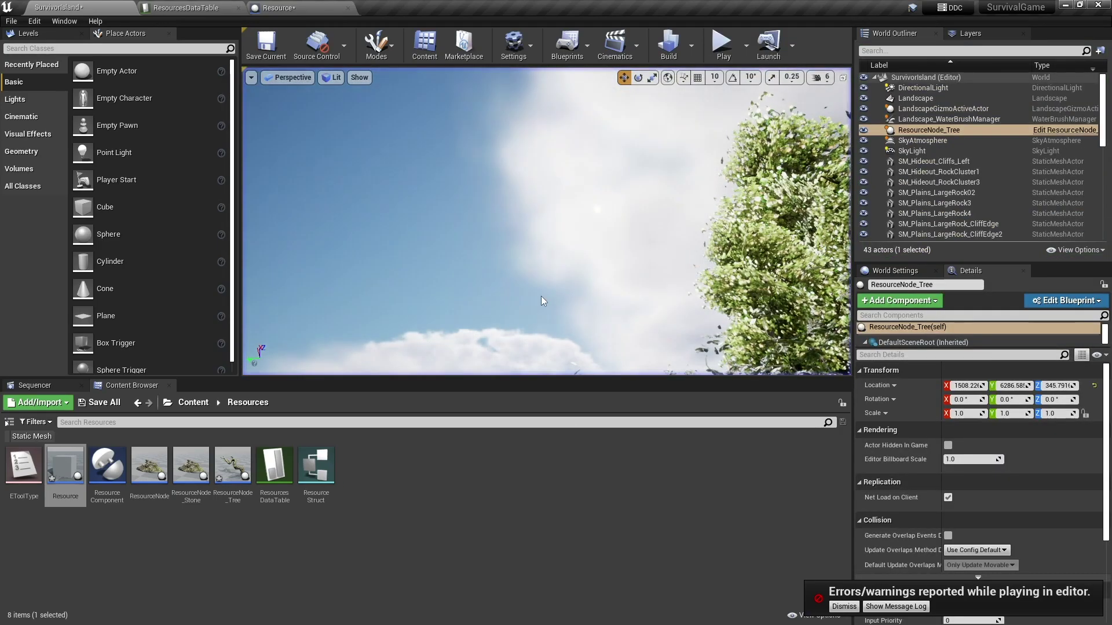
left_click(843, 607)
Override the mass of the Resource blueprint's StaticMesh component with 200 kg
double_click(70, 464)
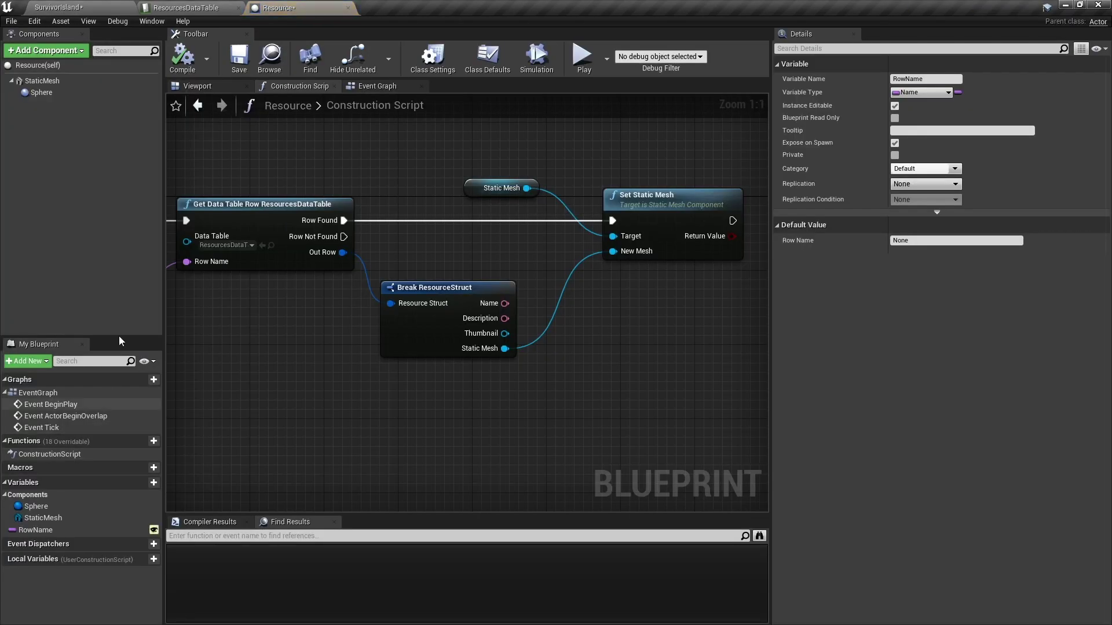
left_click(42, 81)
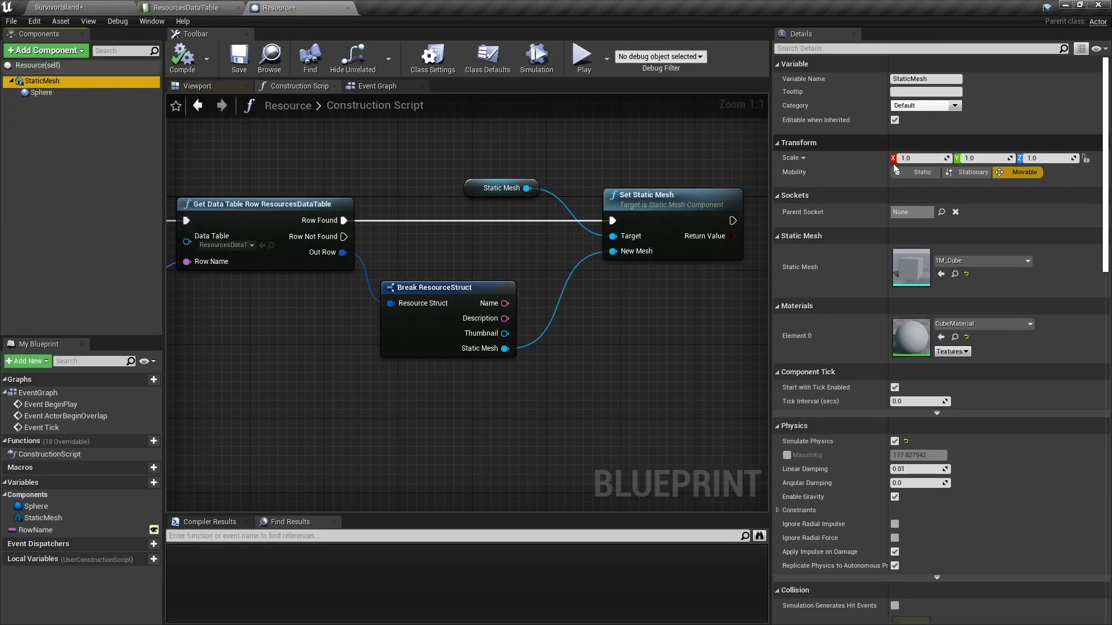
left_click(787, 456)
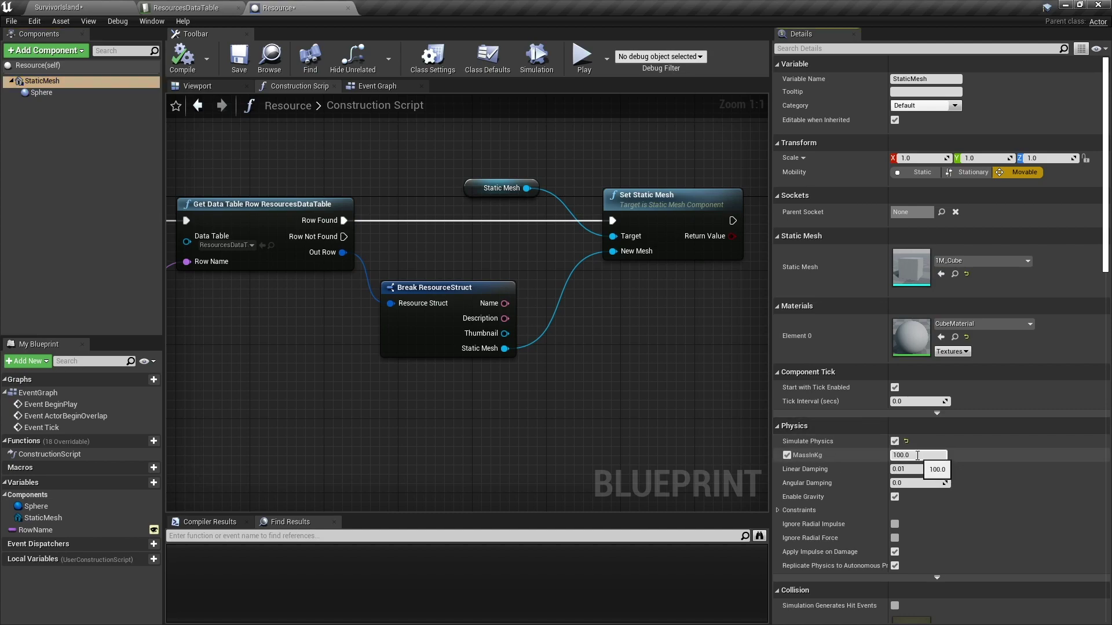
type("200")
key("Return")
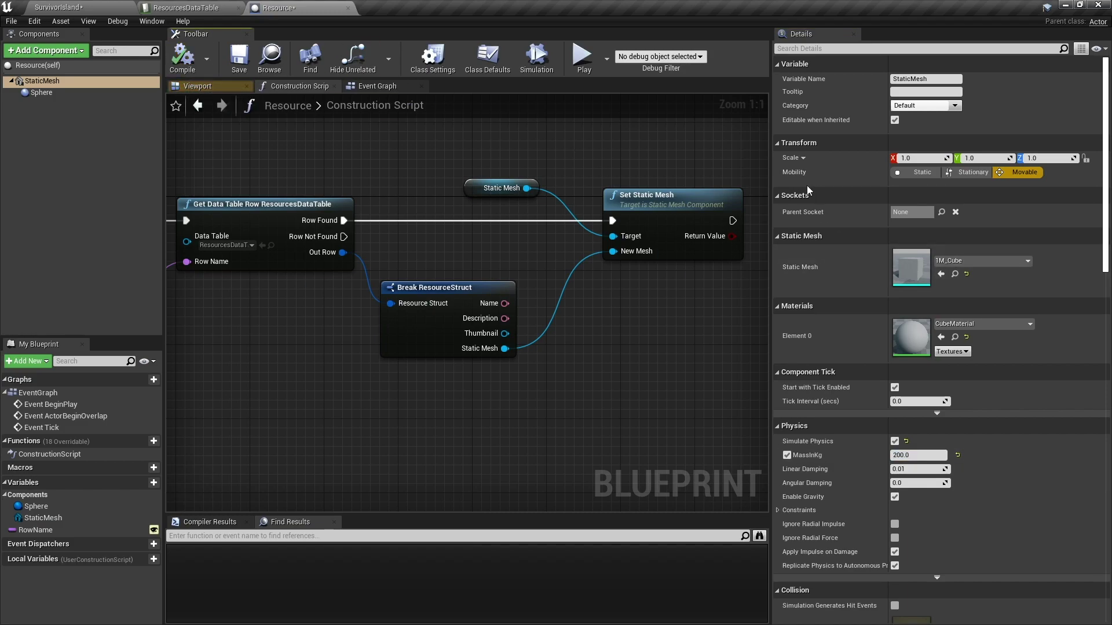
Play the SurvivorIsland level, walk up to the tree and hit it with the axe to test the heavier resource drops
left_click(121, 6)
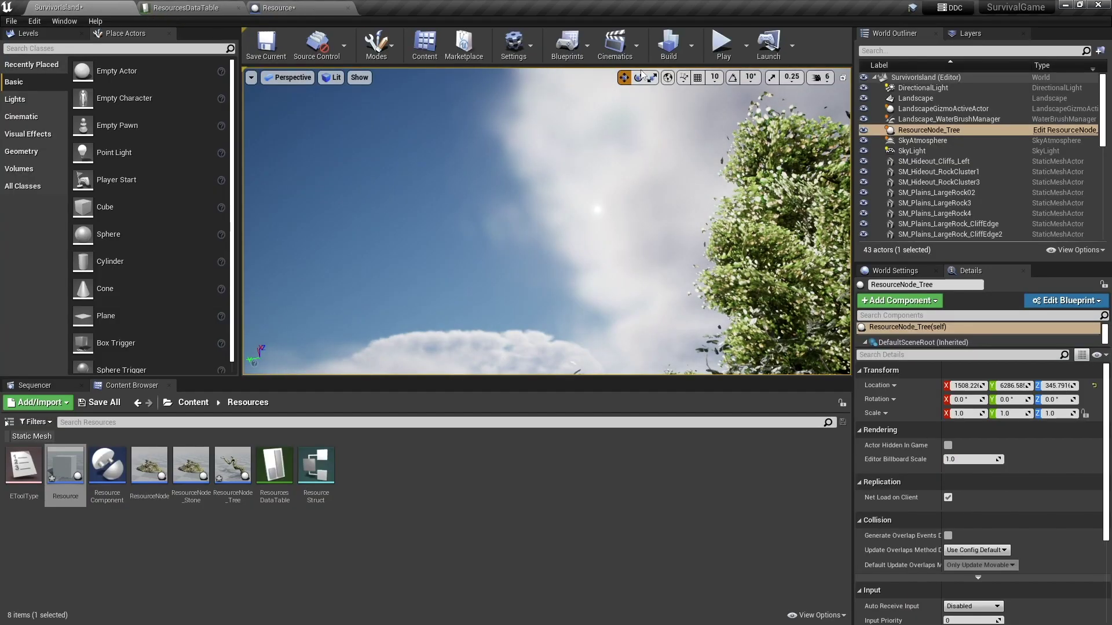
left_click(721, 46)
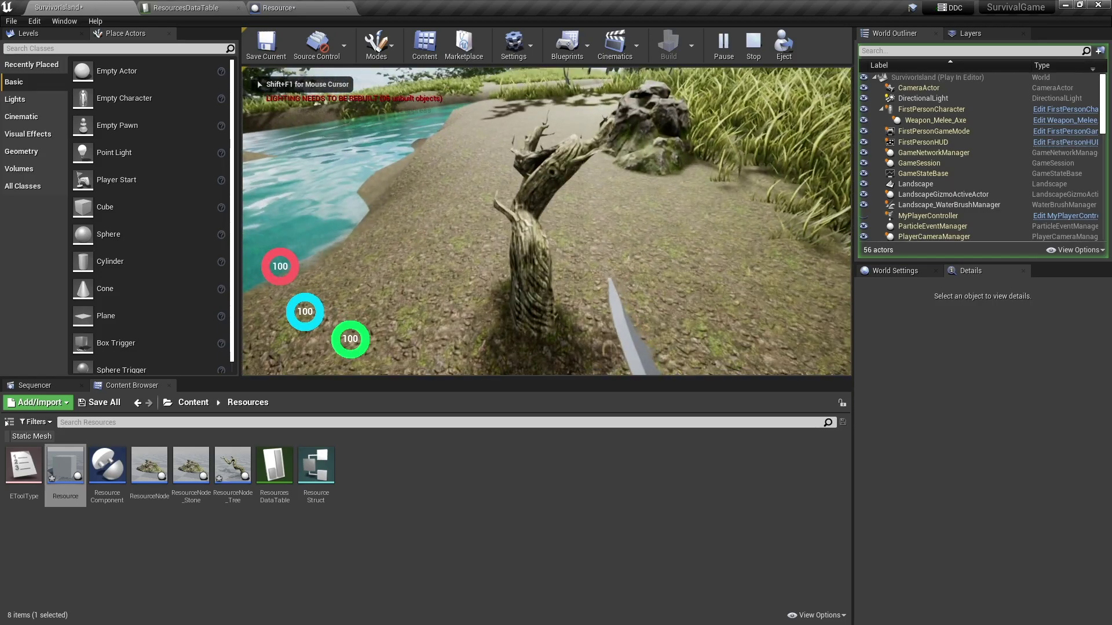
key("w")
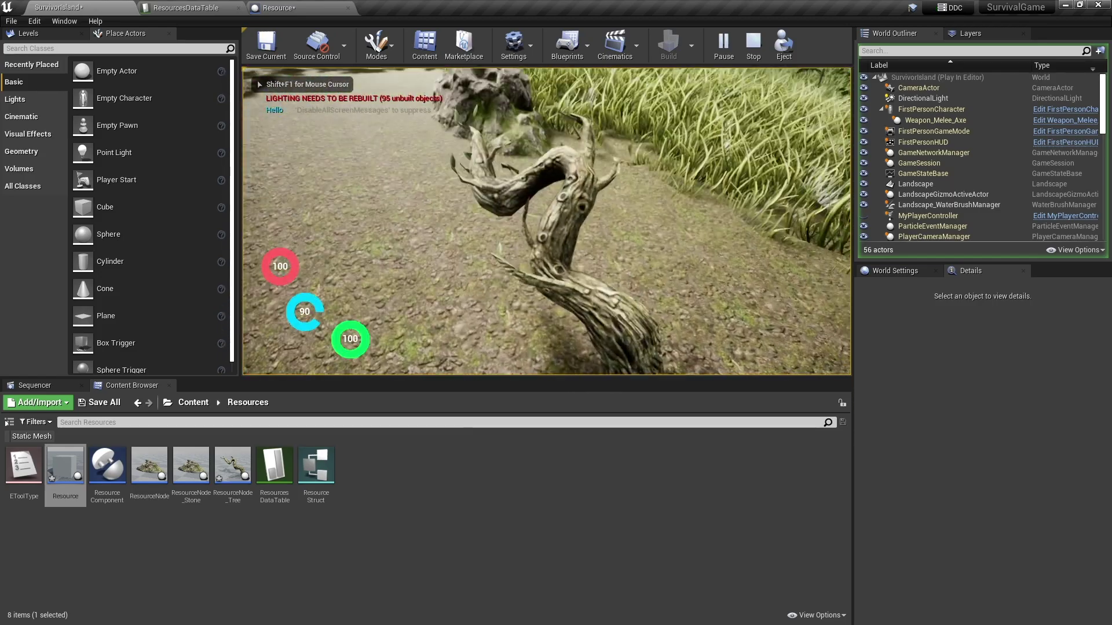
left_click(547, 222)
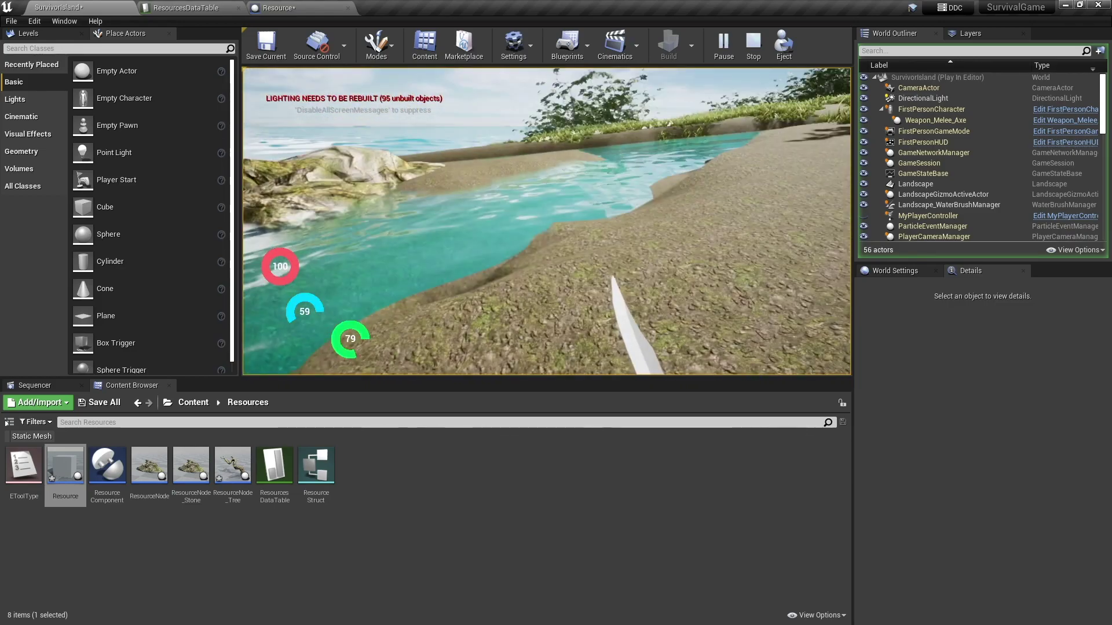
key("i")
Walk to the rock and hit it with the axe, then check the gathered resources in the inventory and end the play session
key("w")
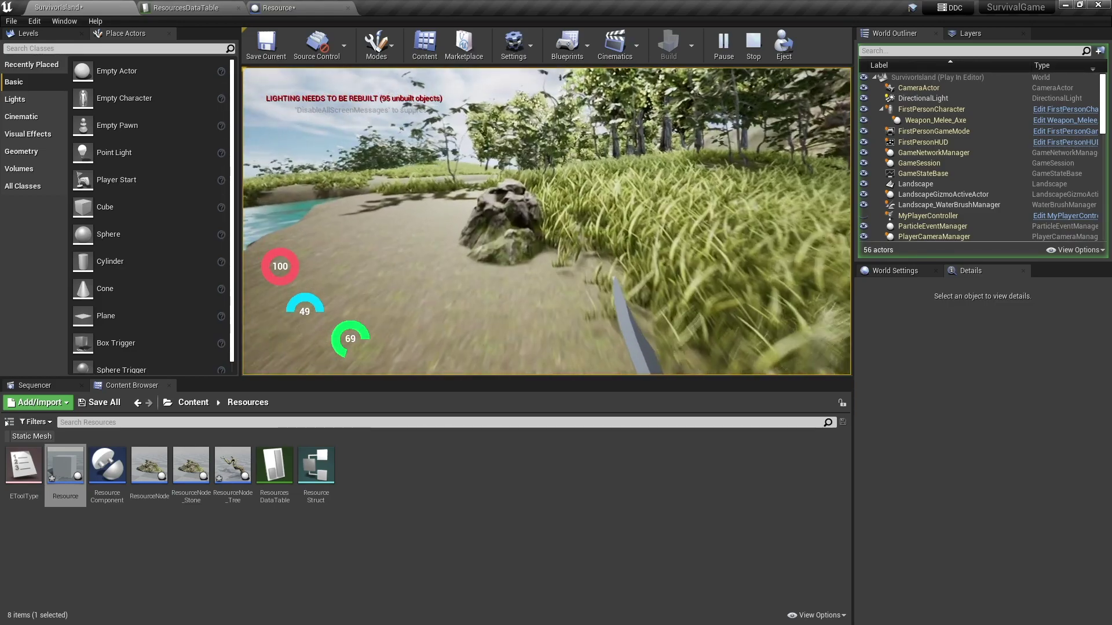
key("w")
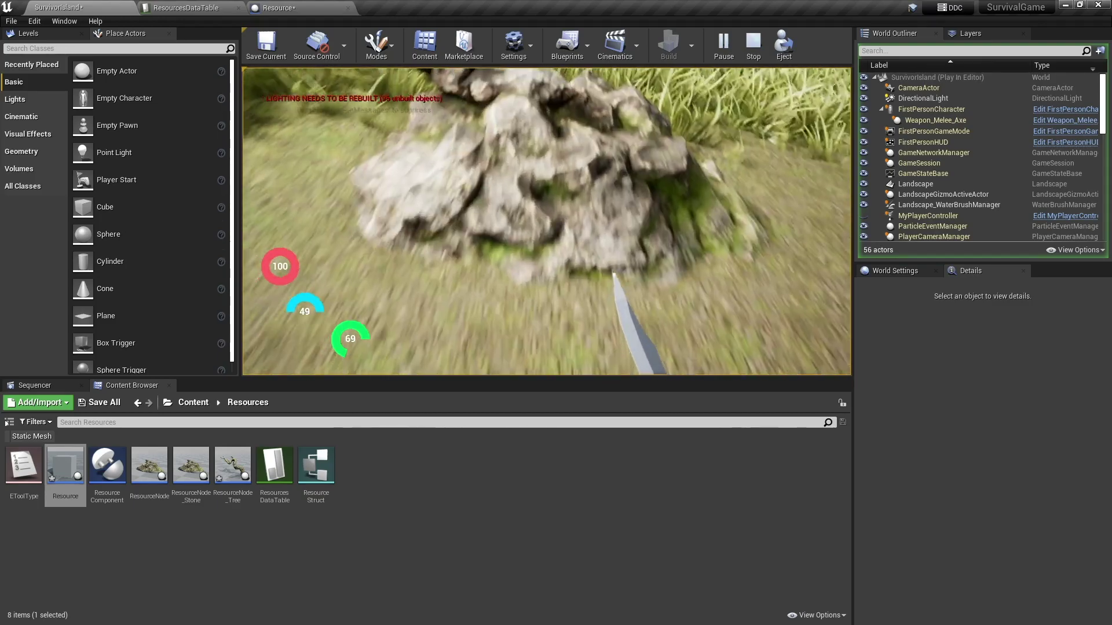
left_click(547, 221)
key("s")
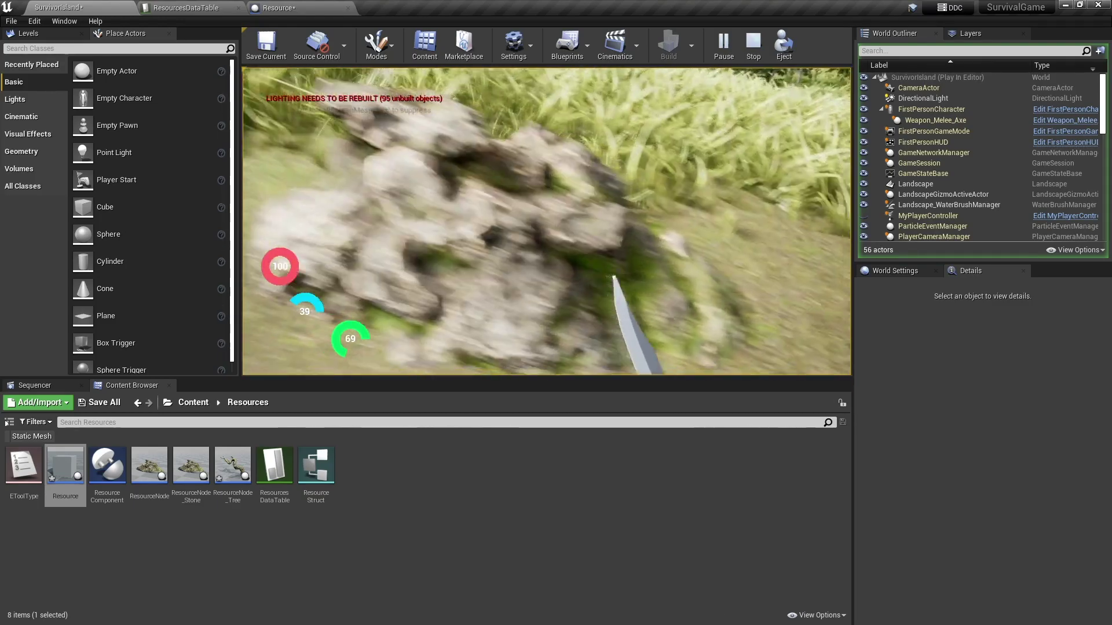
key("w")
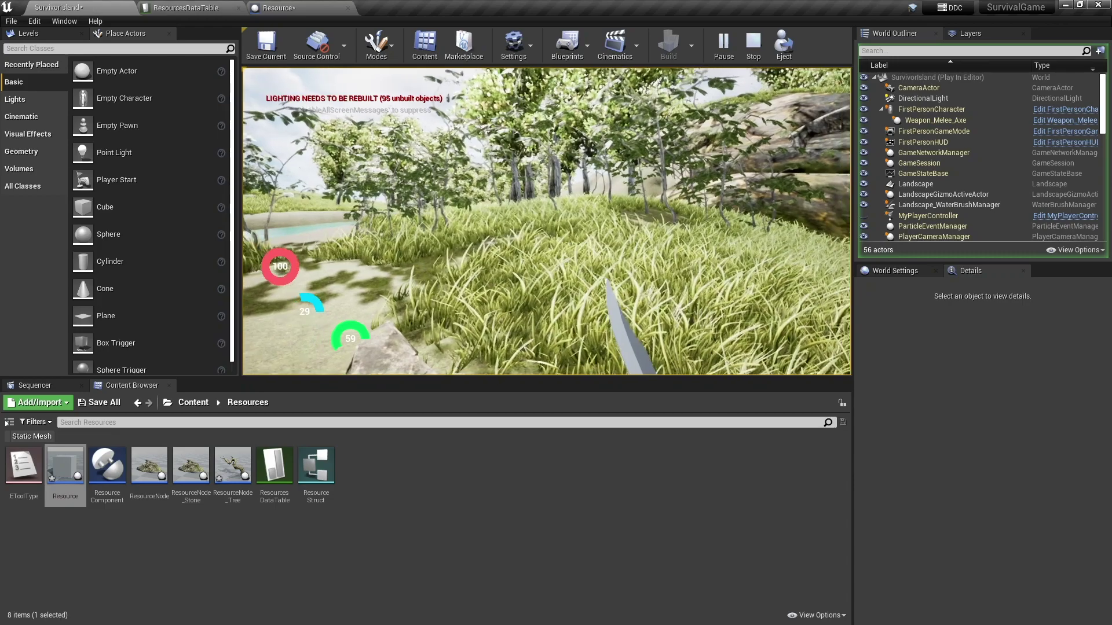
key("Tab")
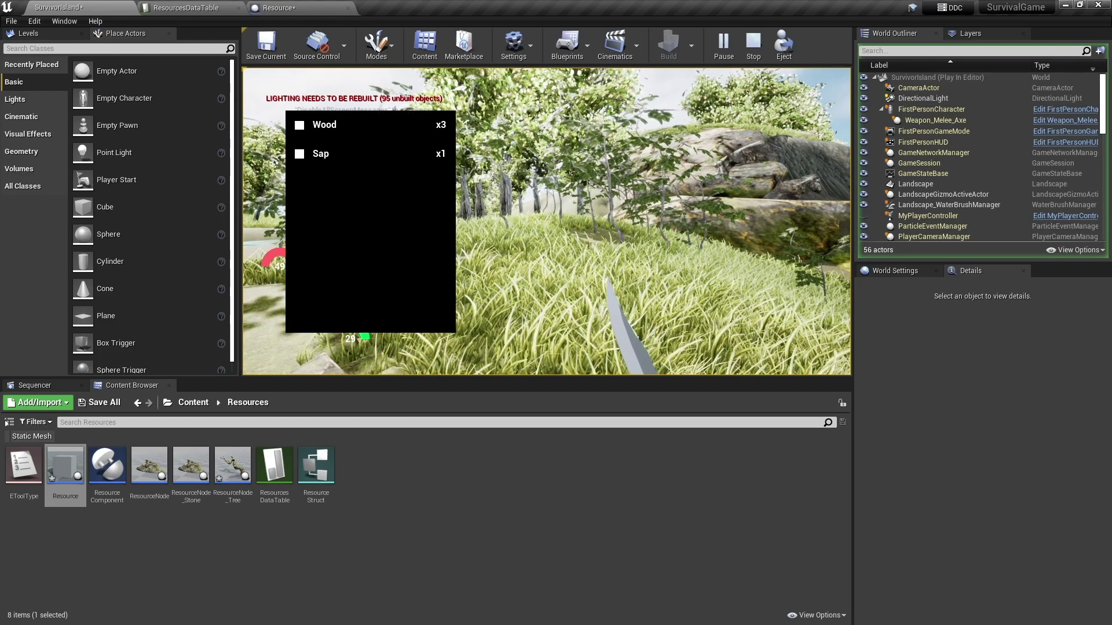
key("Escape")
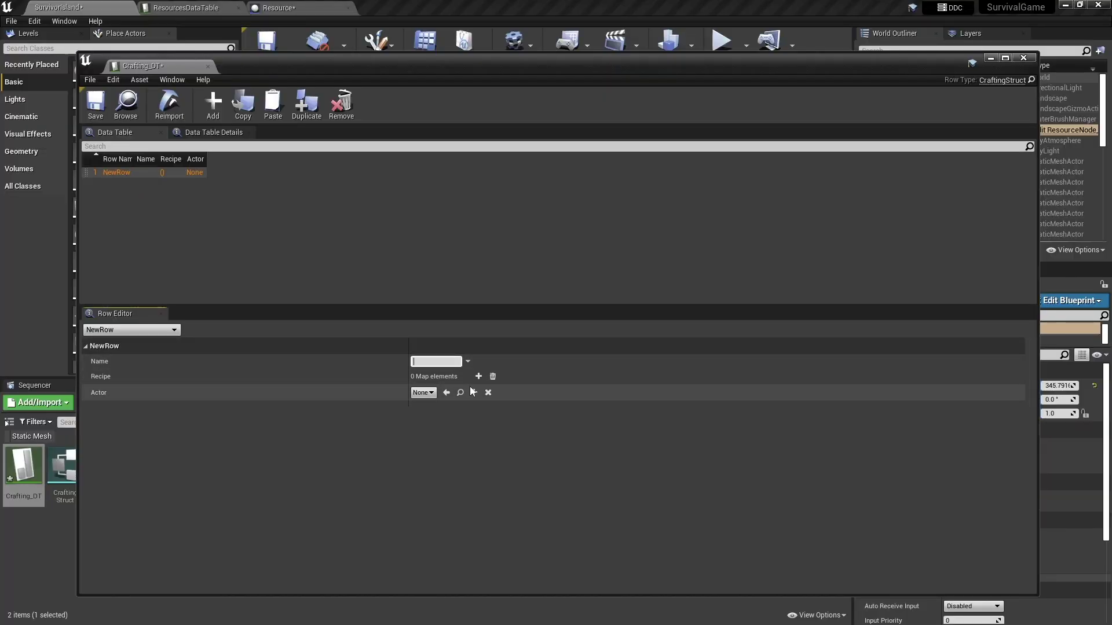
Name the new Crafting_DT row's item Fishing Pole and add a recipe element with the key wood
left_click(479, 376)
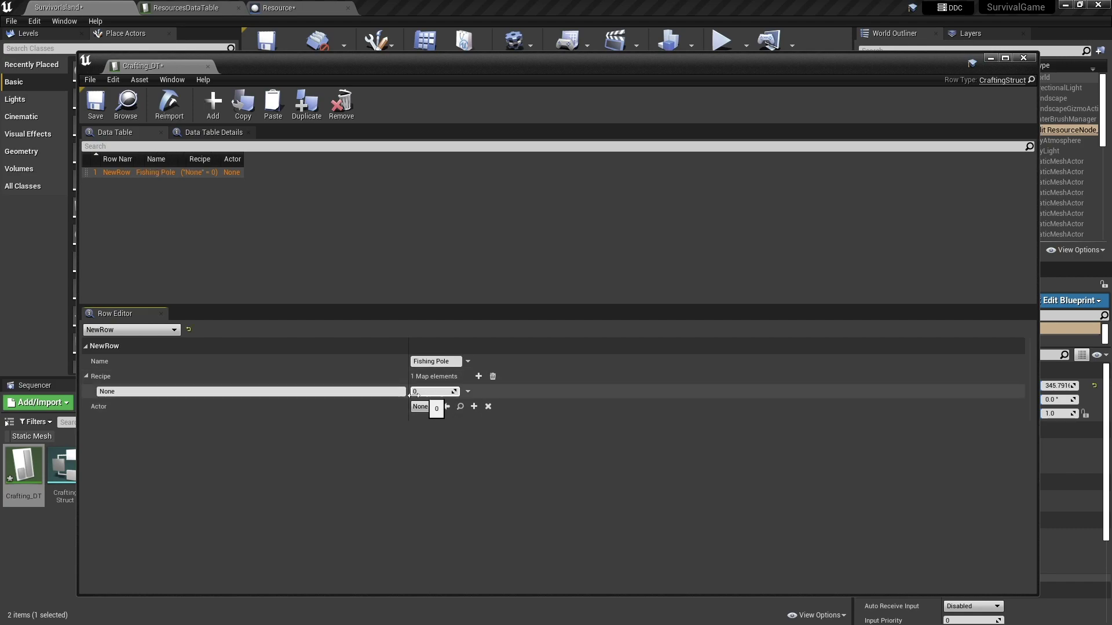
type("wood")
left_click(424, 392)
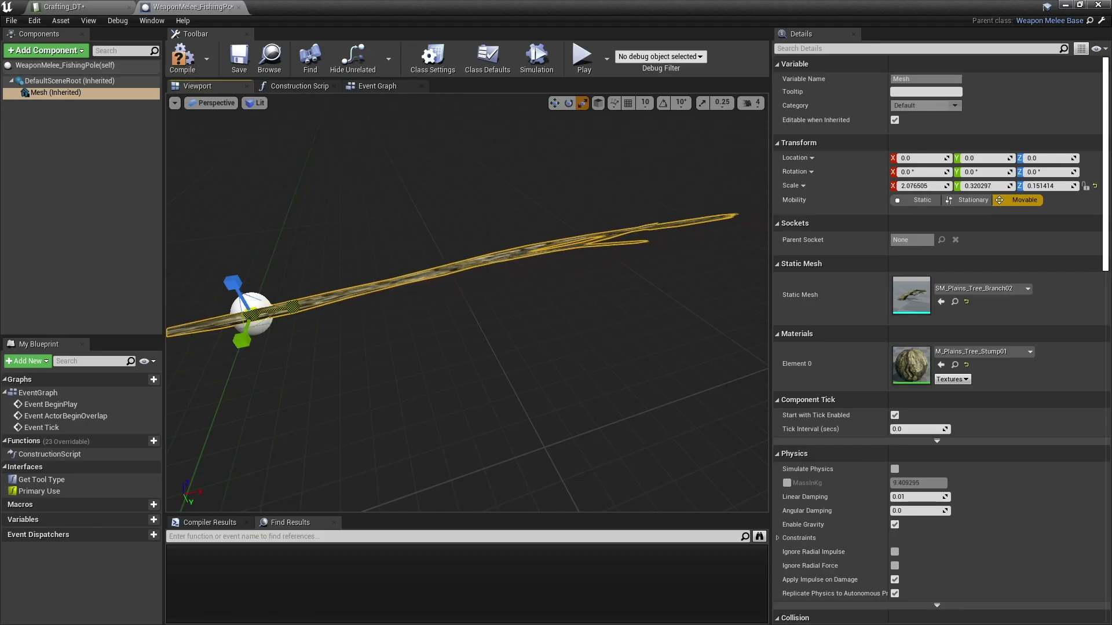
Scale the branch mesh of the WeaponMelee_FishingPole blueprint to about 1.157 along X and rotate it about 32° around Y
right_click_drag(475, 400, 400, 381)
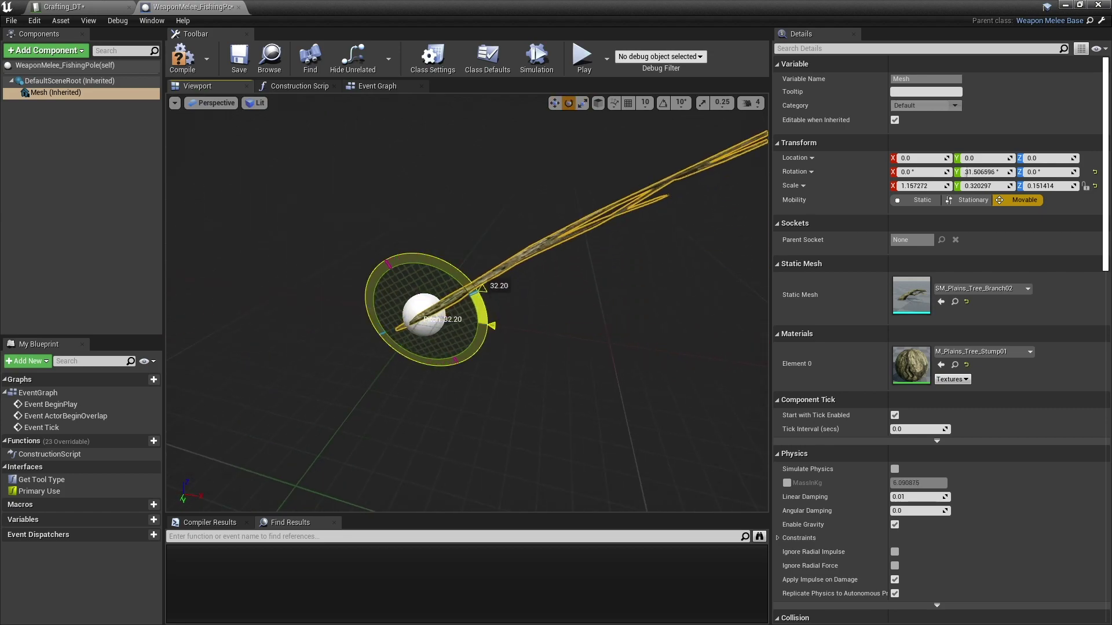